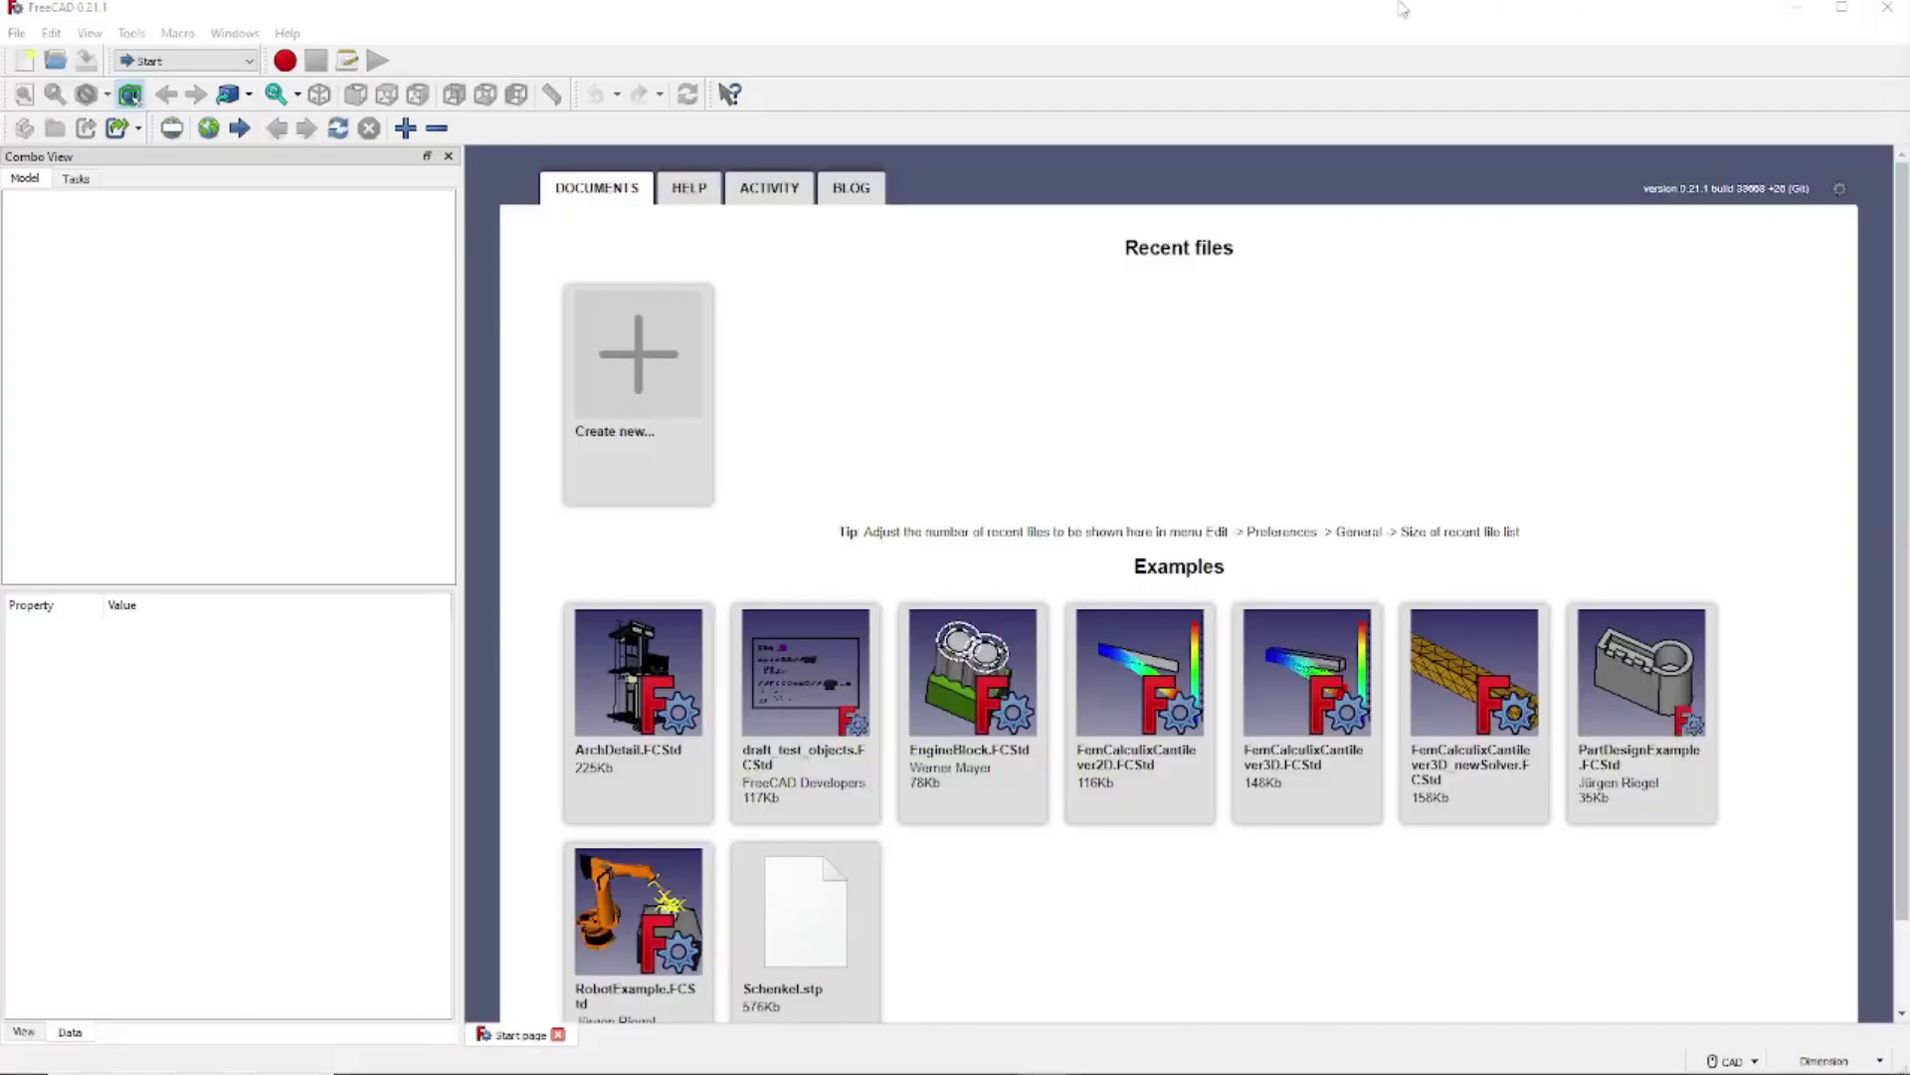
# Create a new empty Unnamed document from the File menu
pyautogui.click(16, 34)
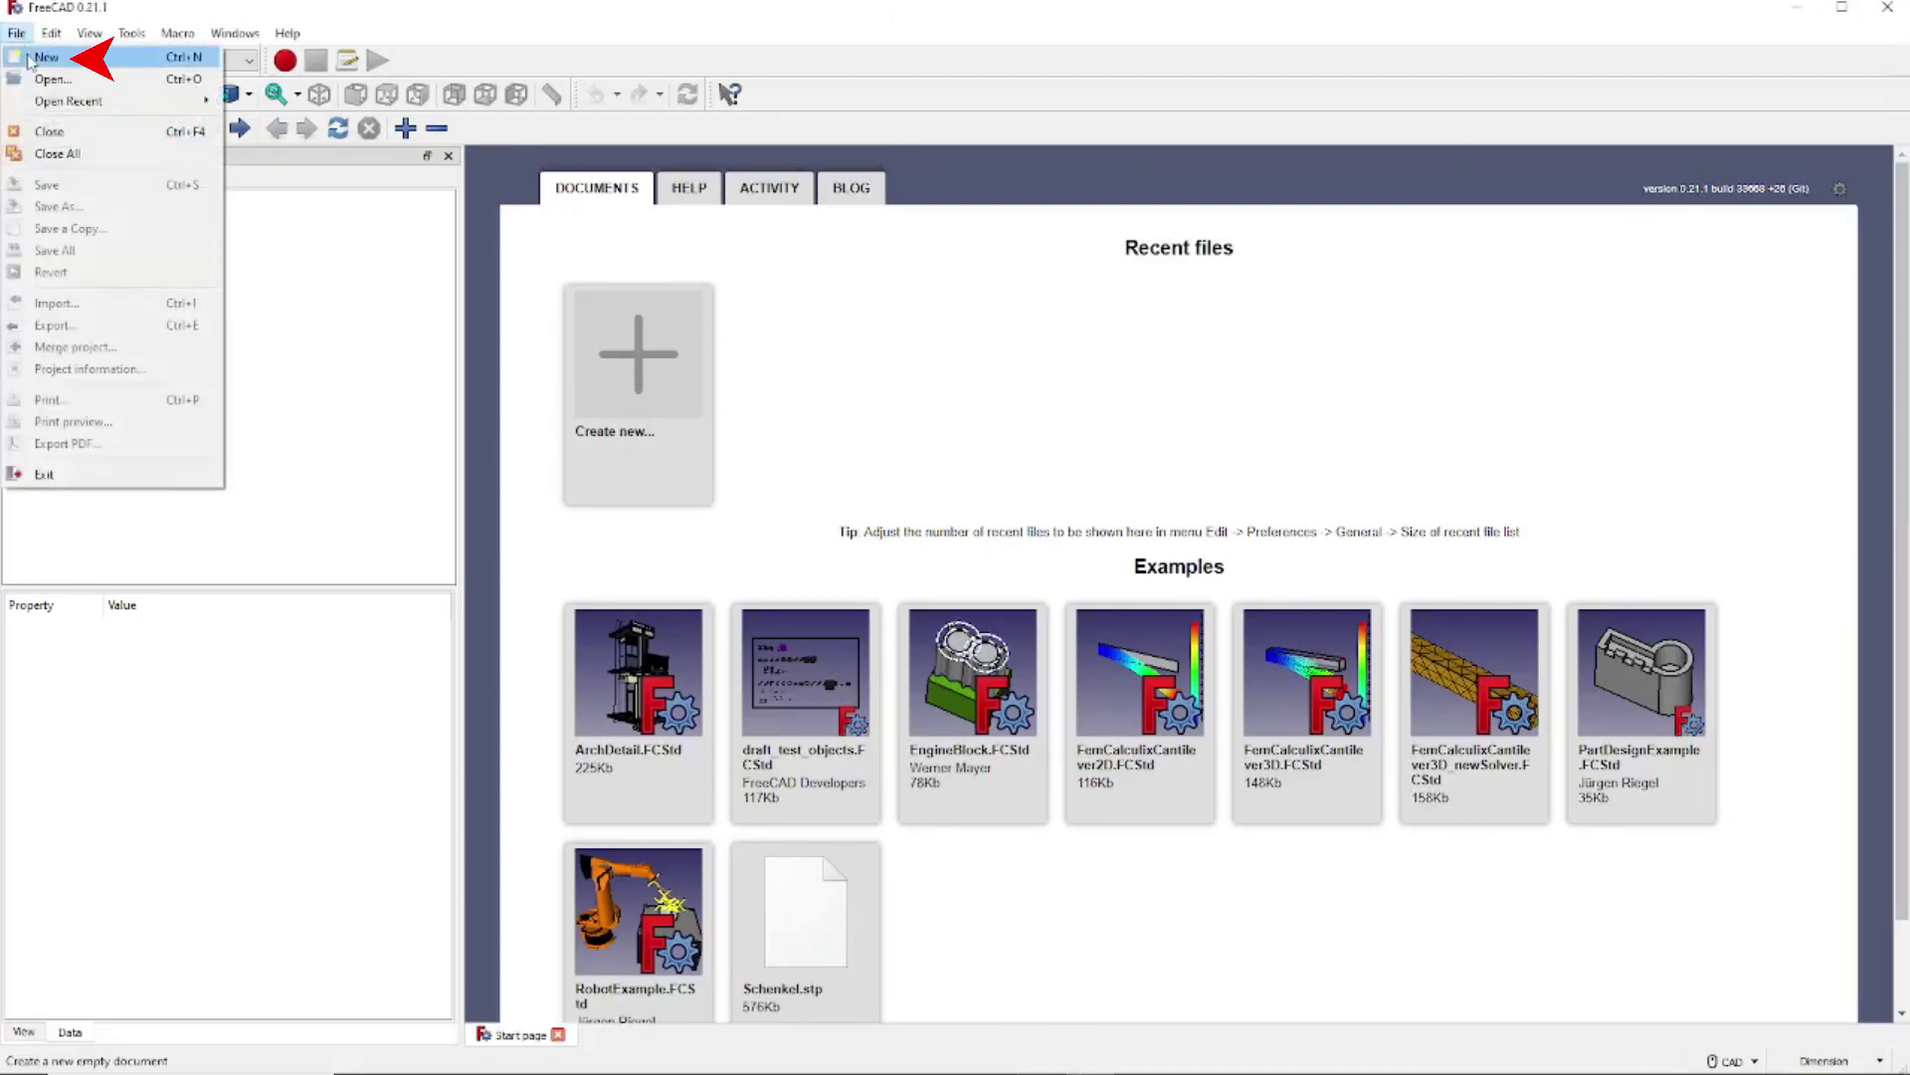
pyautogui.click(30, 54)
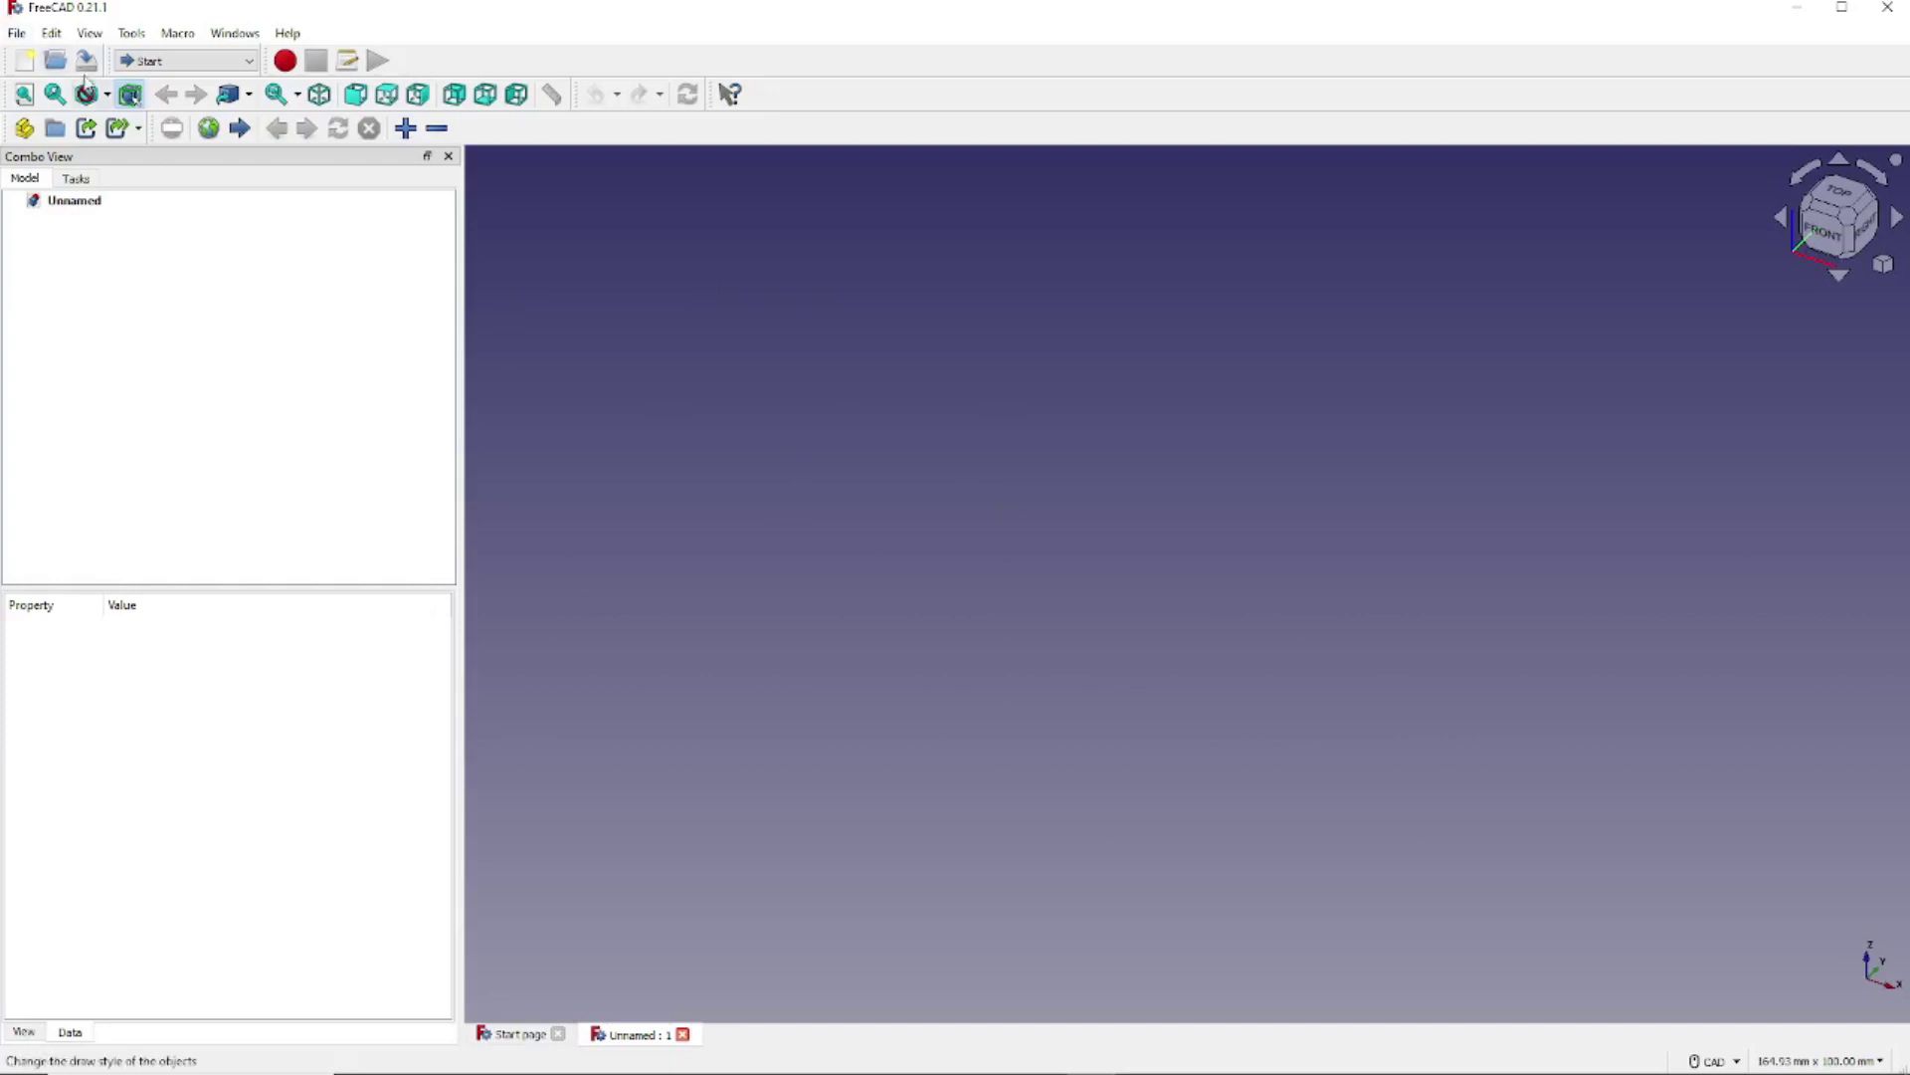
pyautogui.click(52, 32)
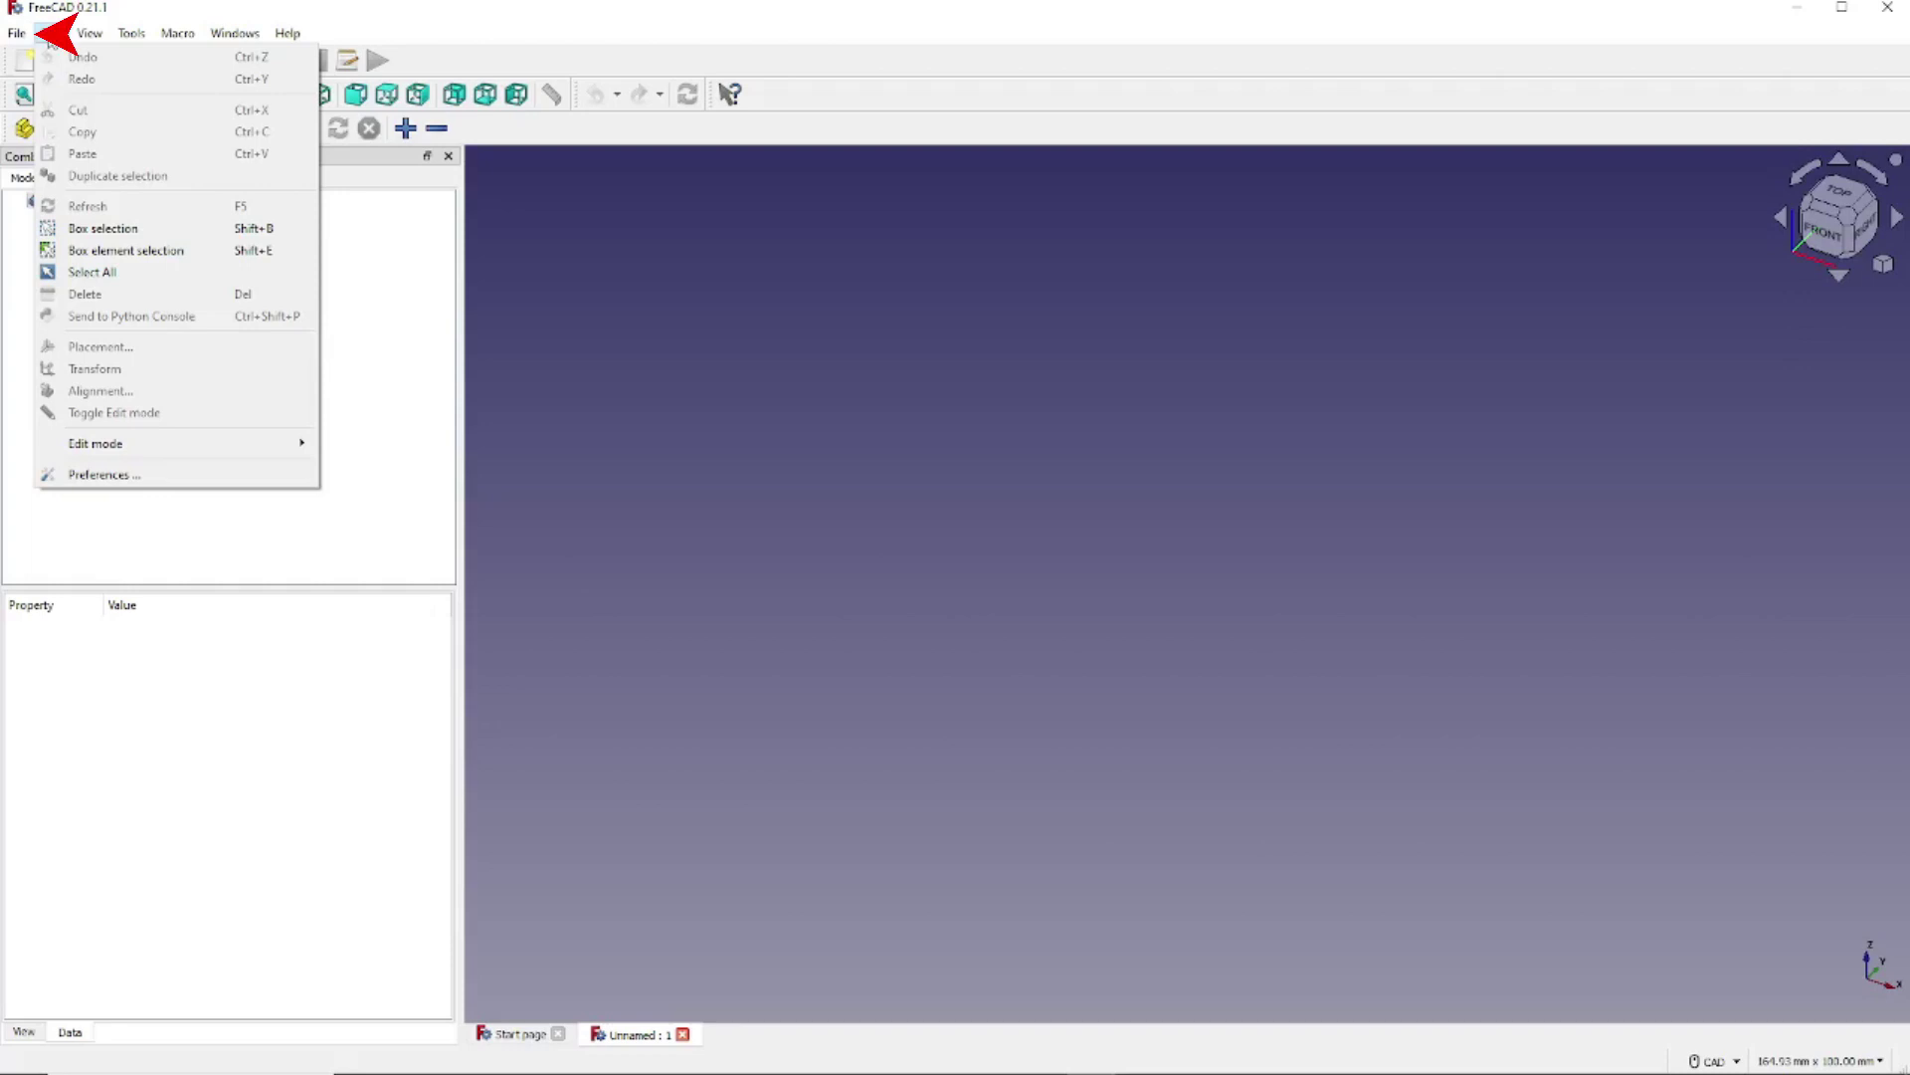
# Set the 3D view background to a simple solid black colour in Display > Colors preferences
pyautogui.click(111, 475)
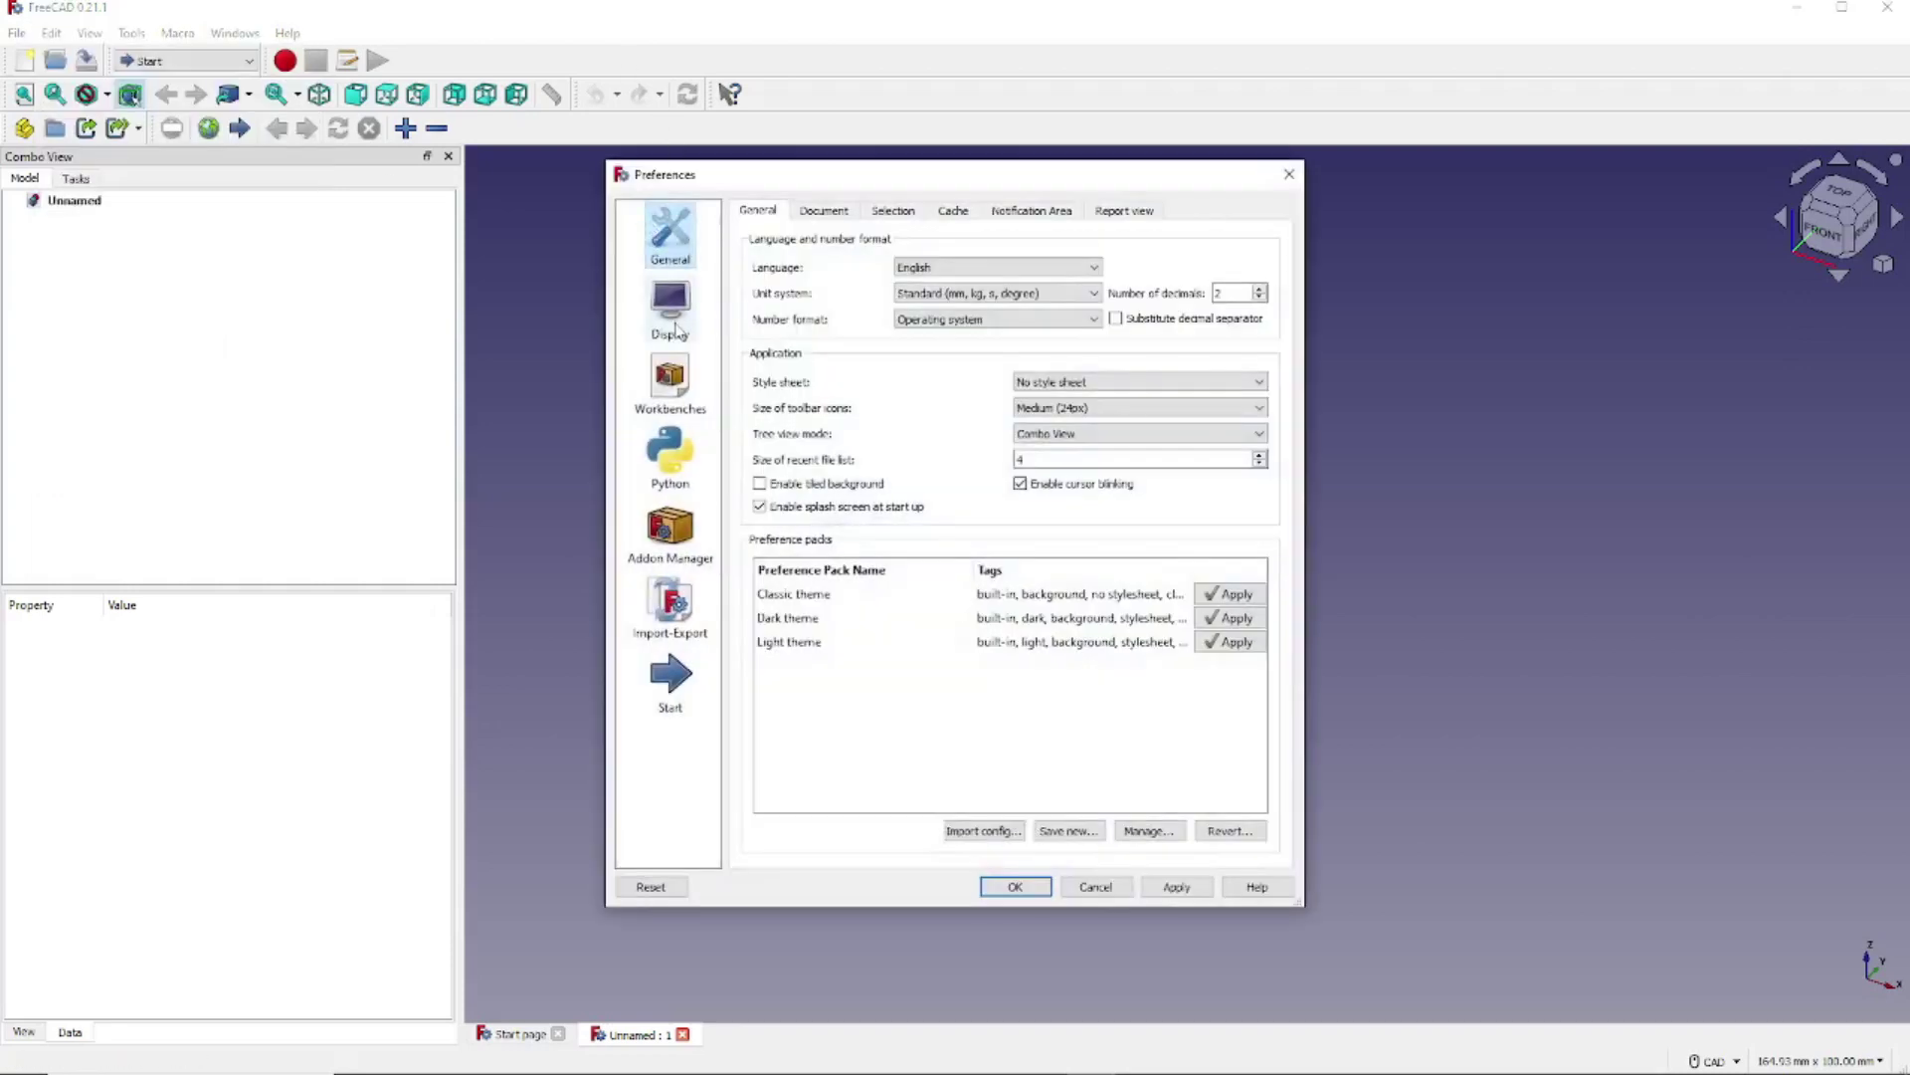
pyautogui.click(667, 308)
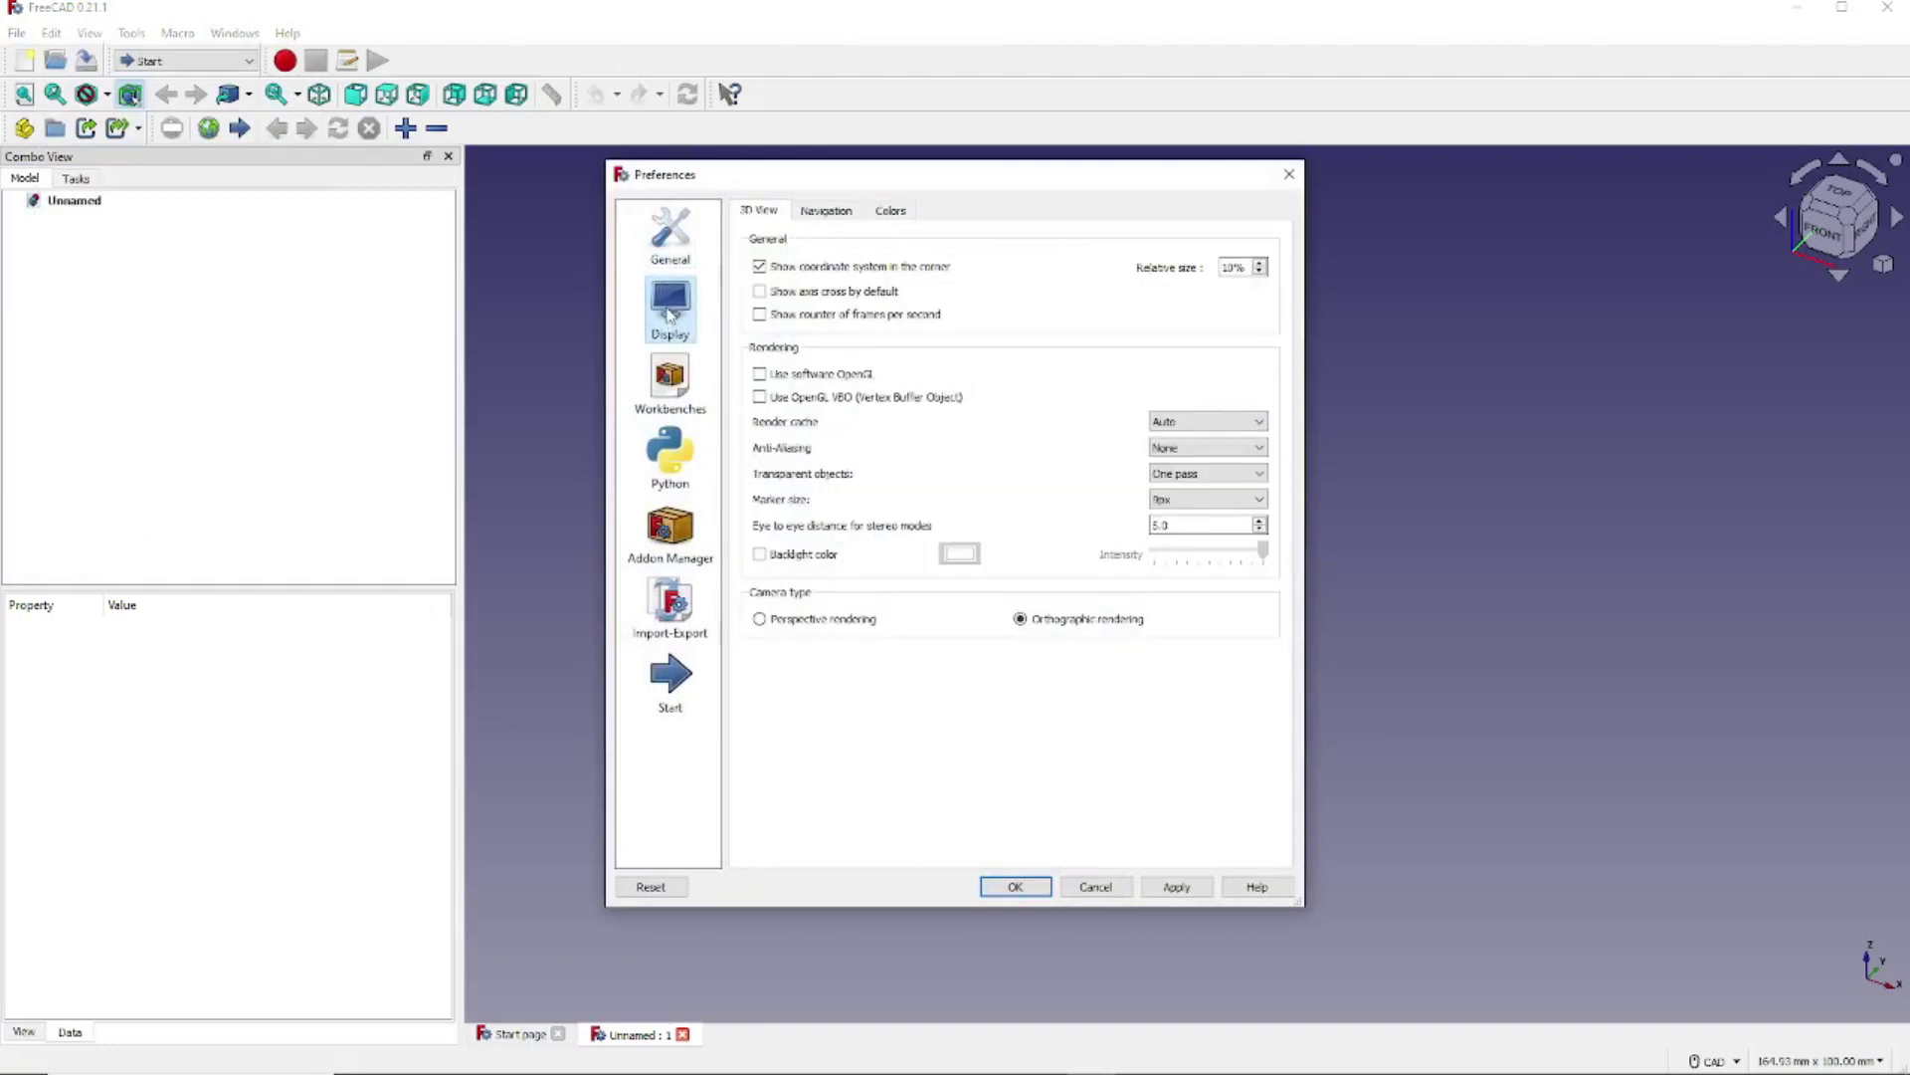
pyautogui.click(889, 212)
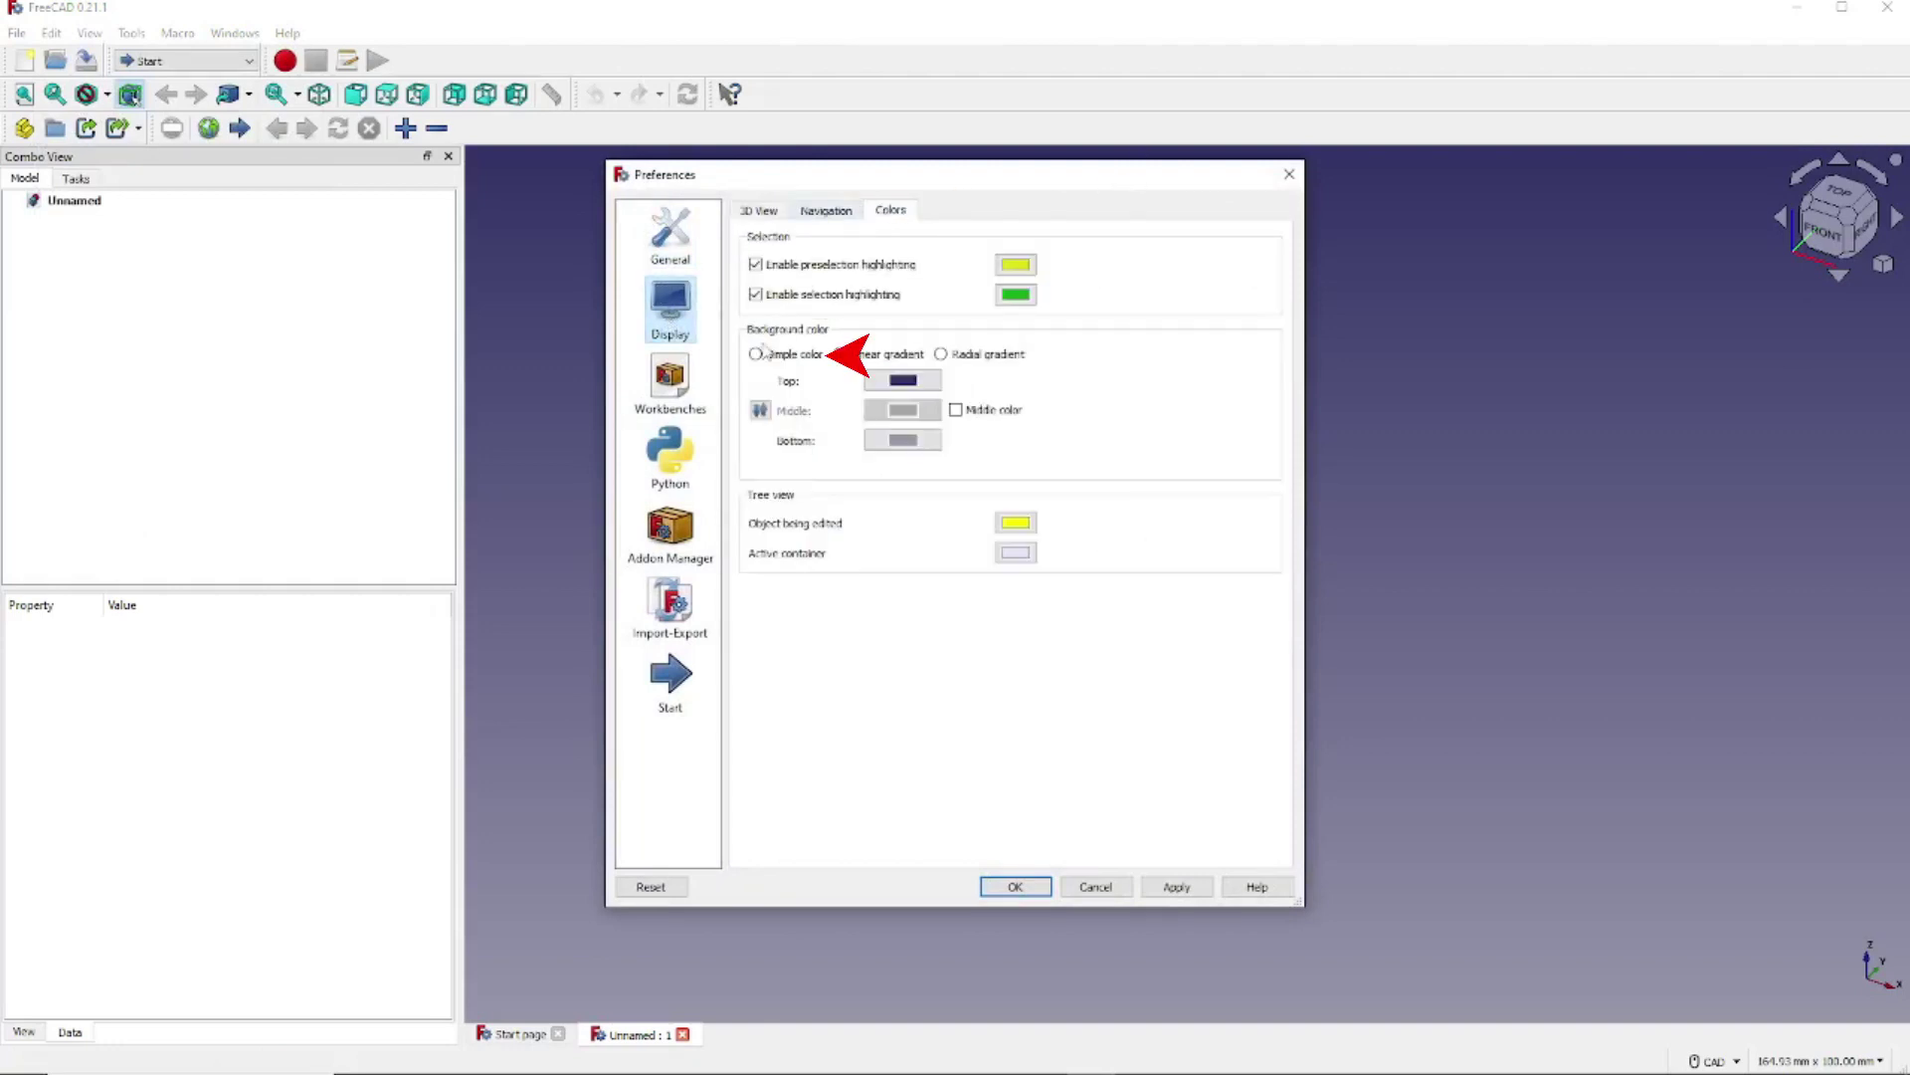
pyautogui.click(759, 353)
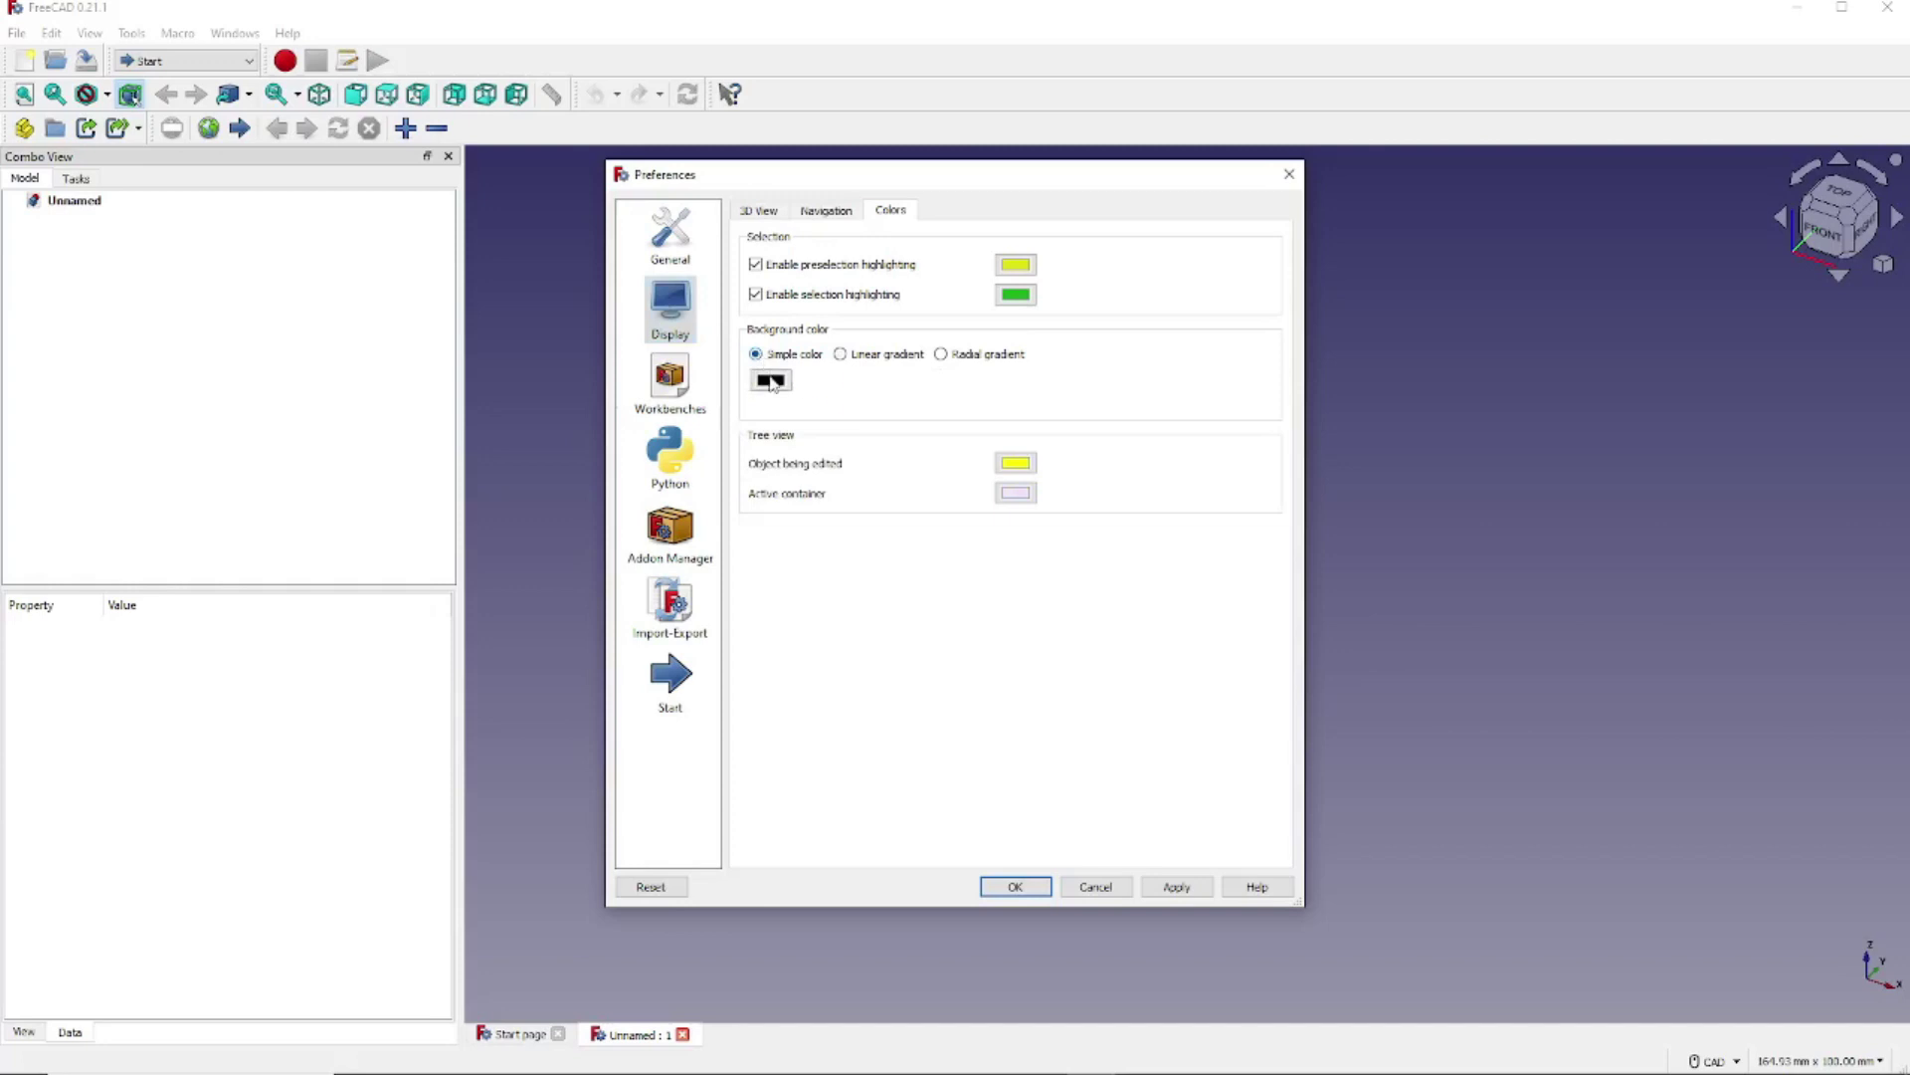
pyautogui.click(772, 382)
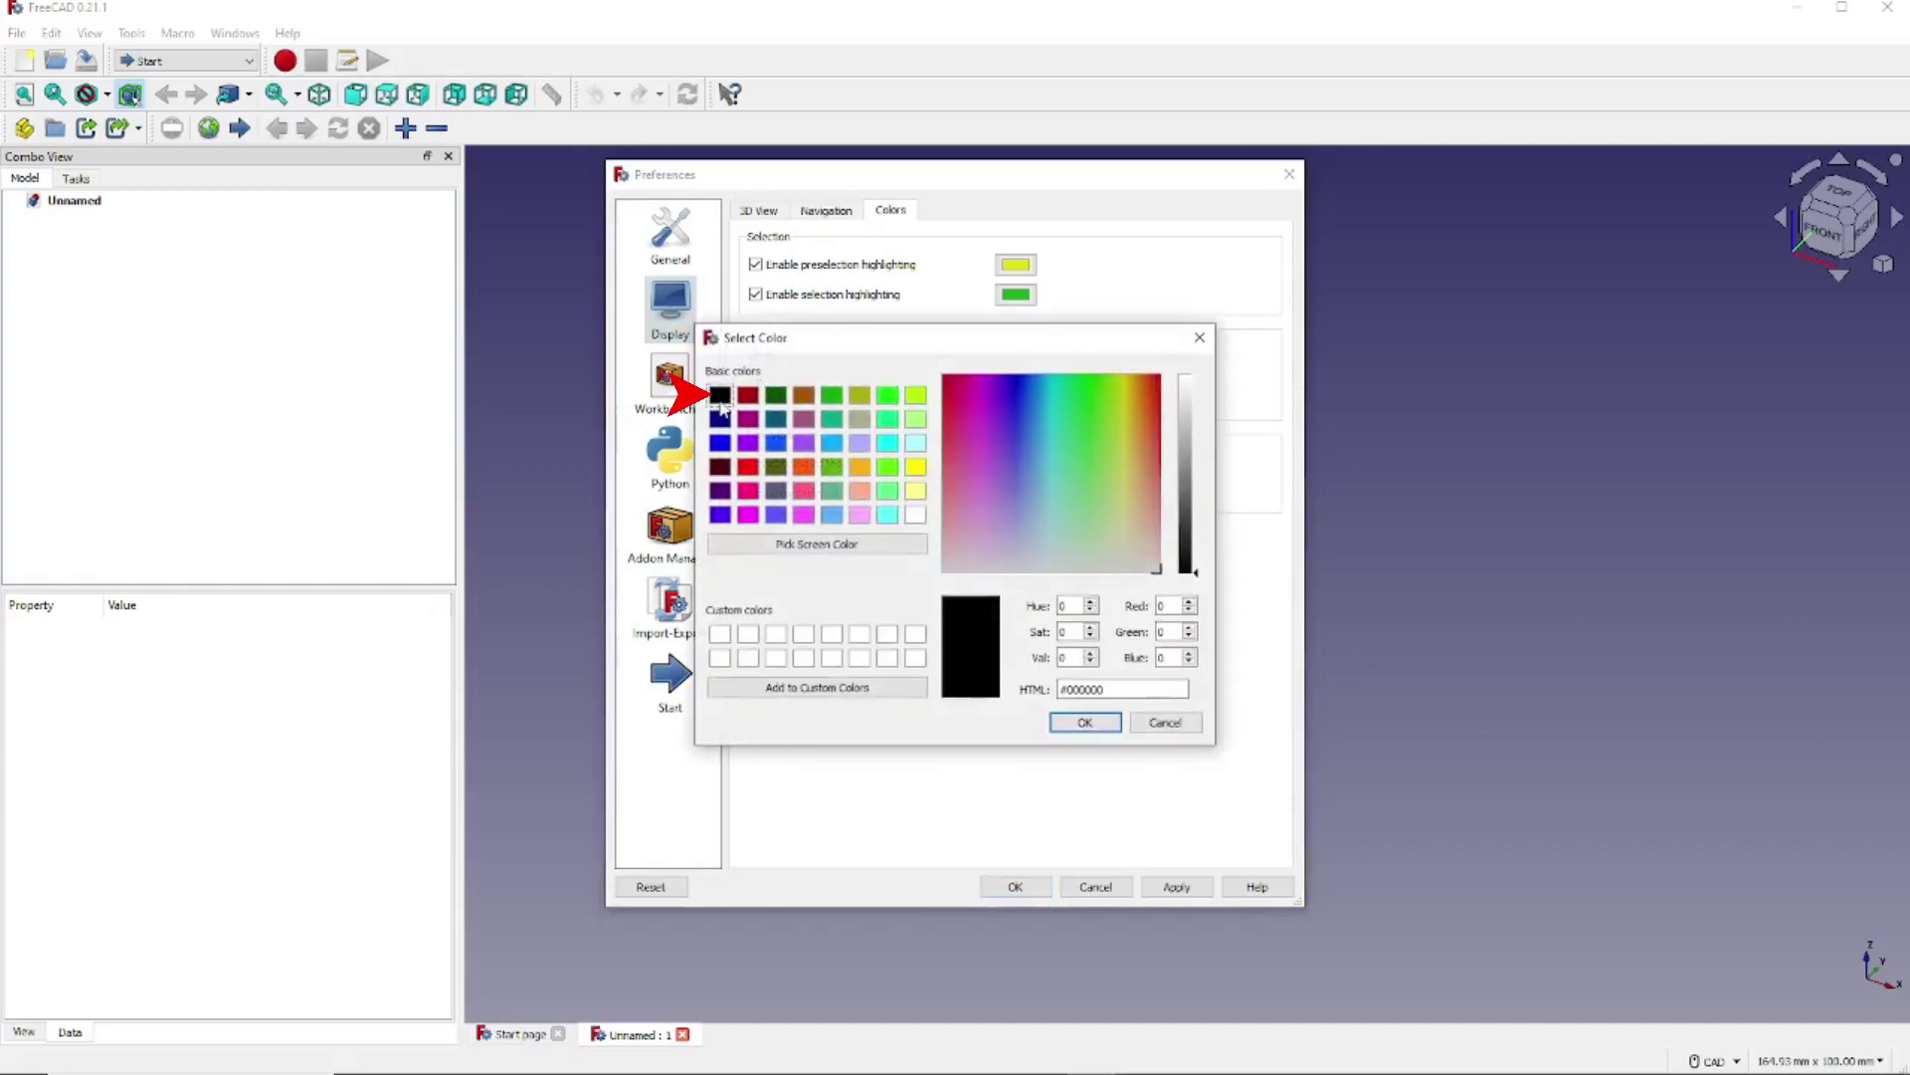
pyautogui.click(1079, 725)
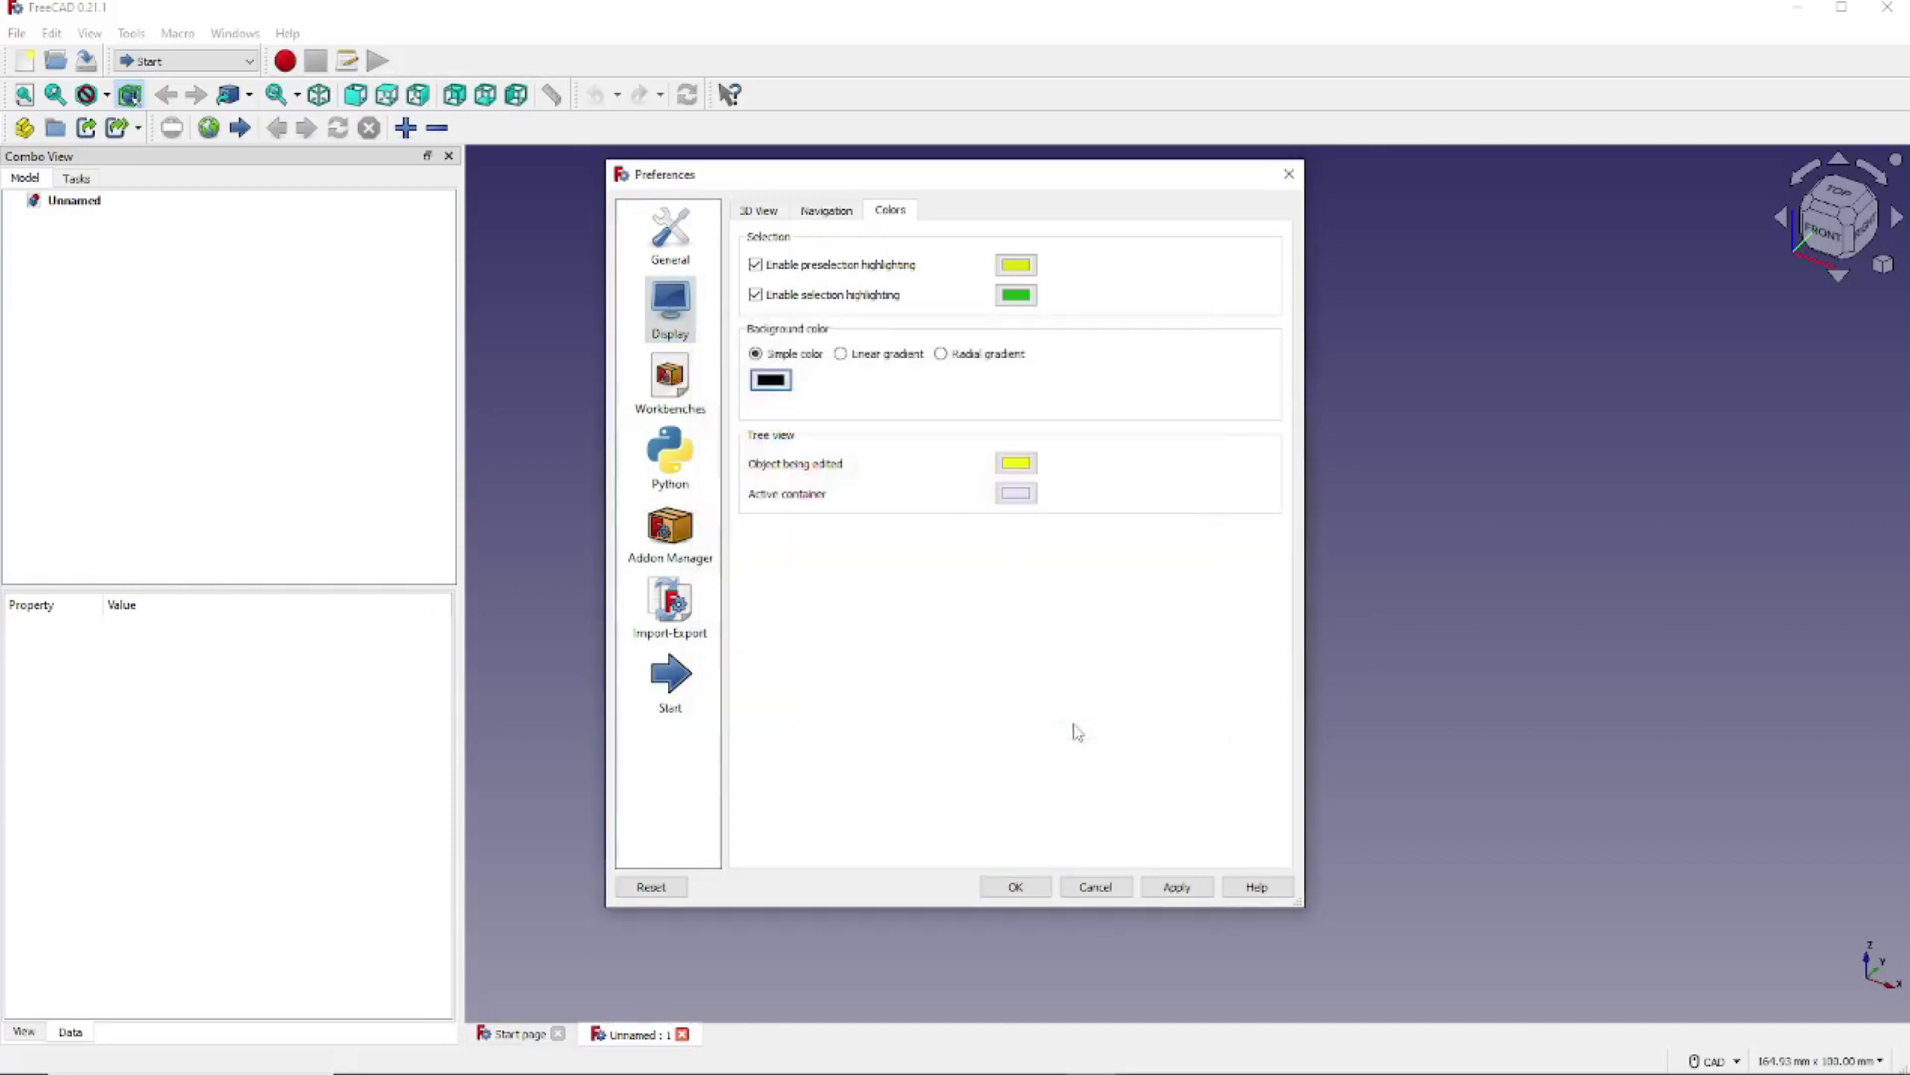
pyautogui.click(1199, 891)
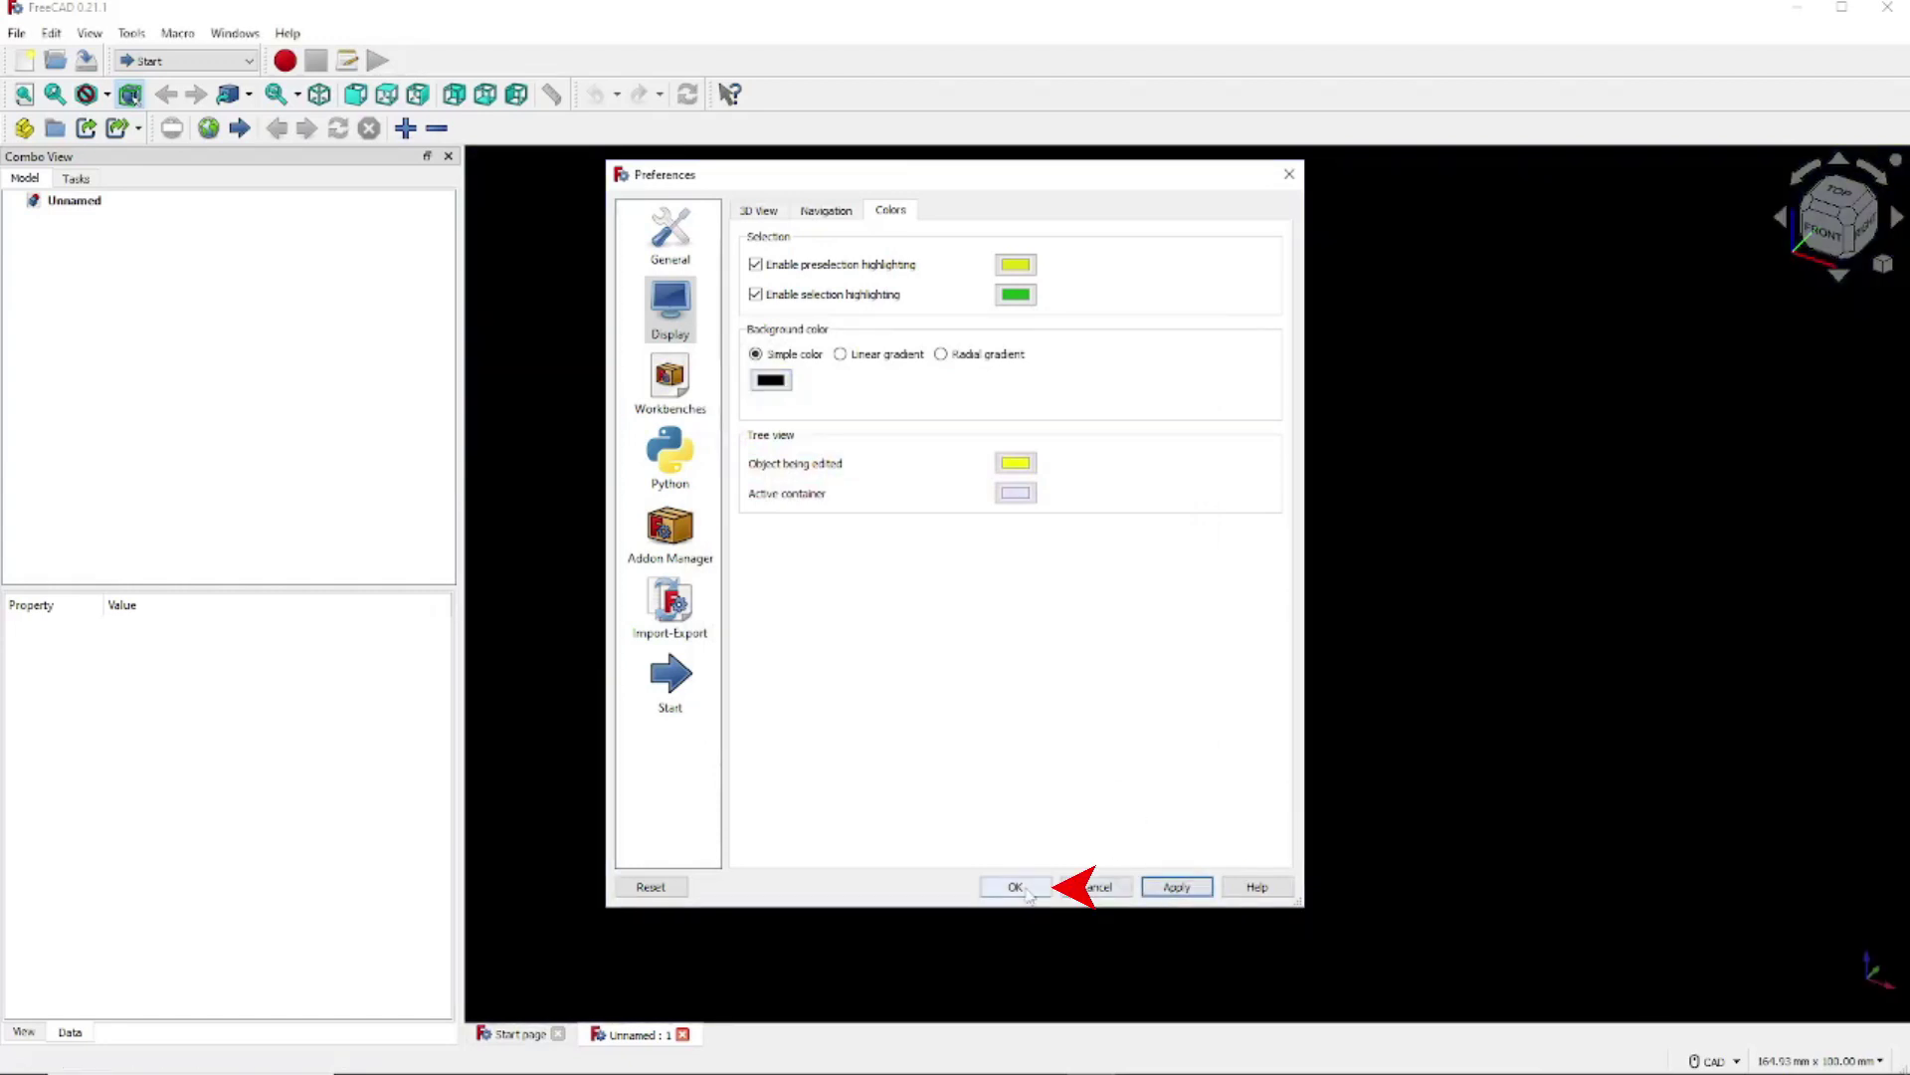
pyautogui.click(1016, 887)
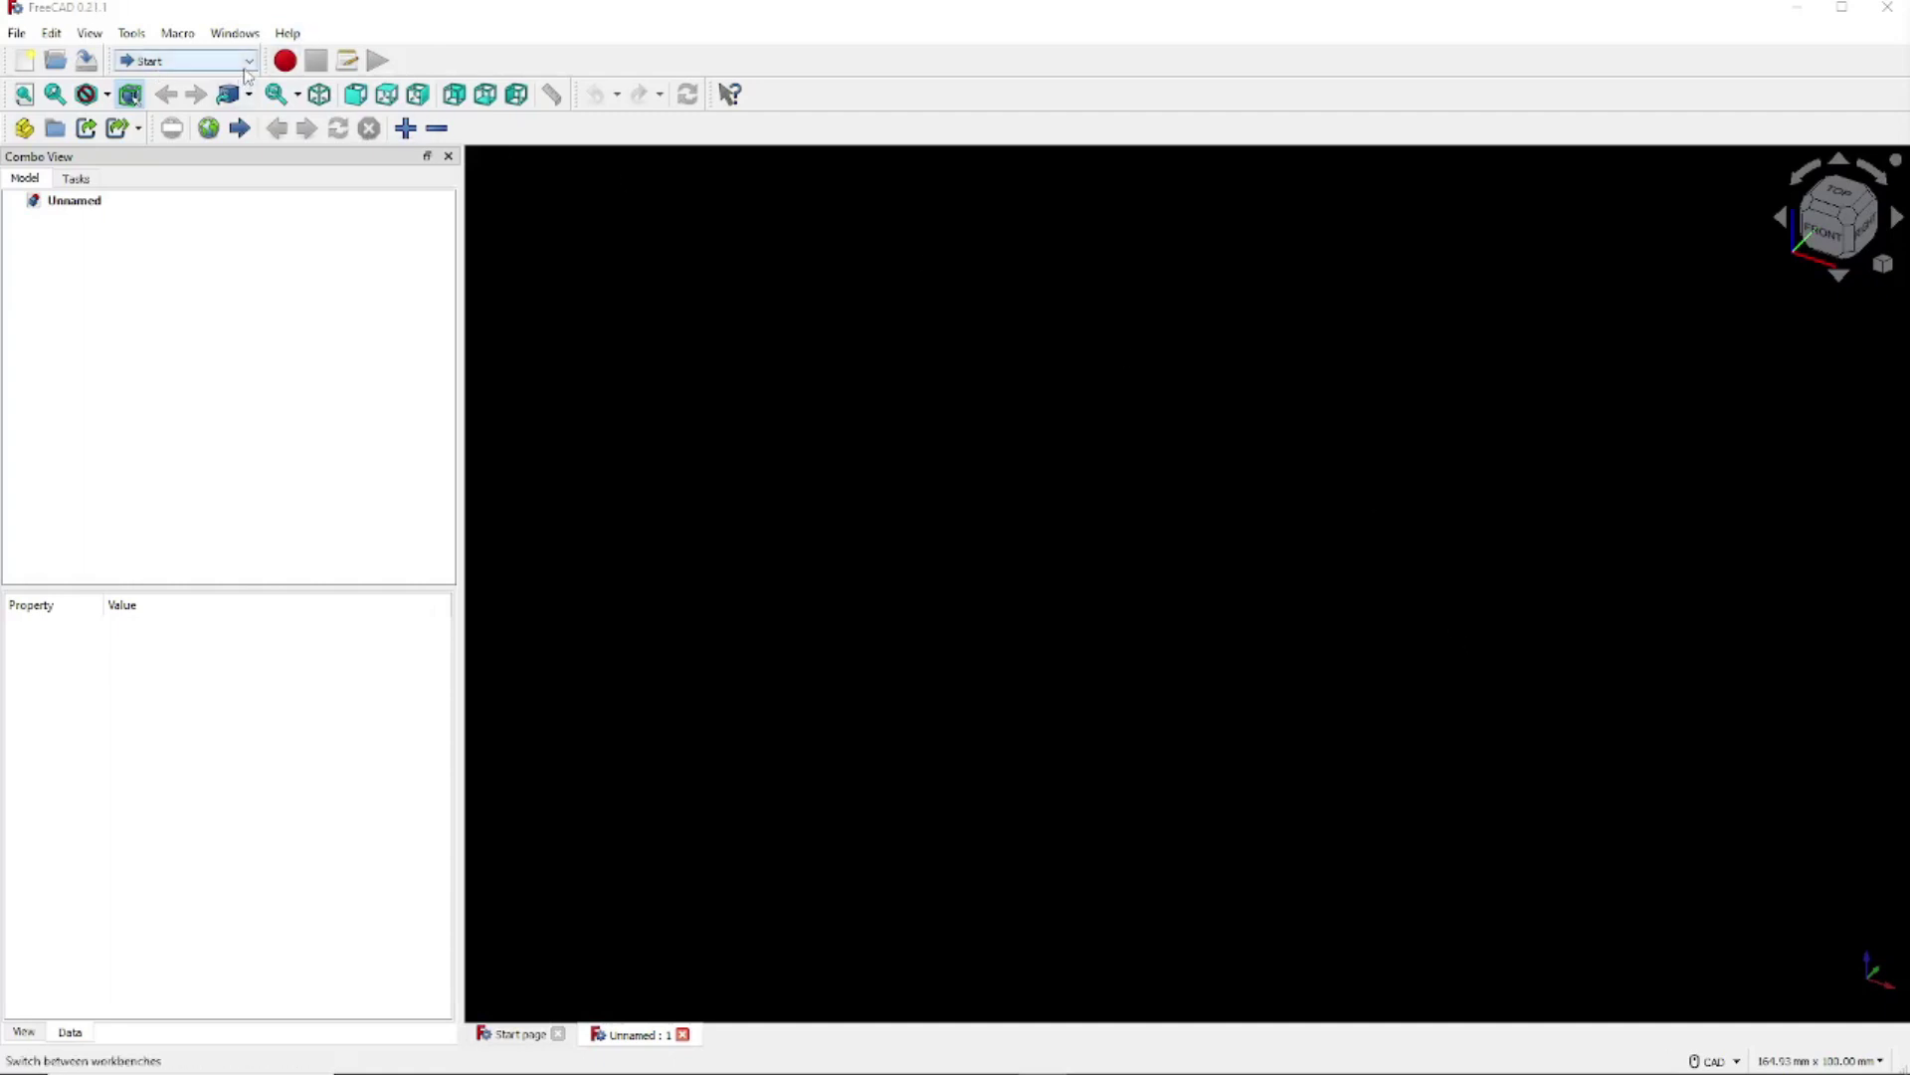
# Switch to the Spreadsheet workbench and add a new spreadsheet to the document
pyautogui.click(249, 62)
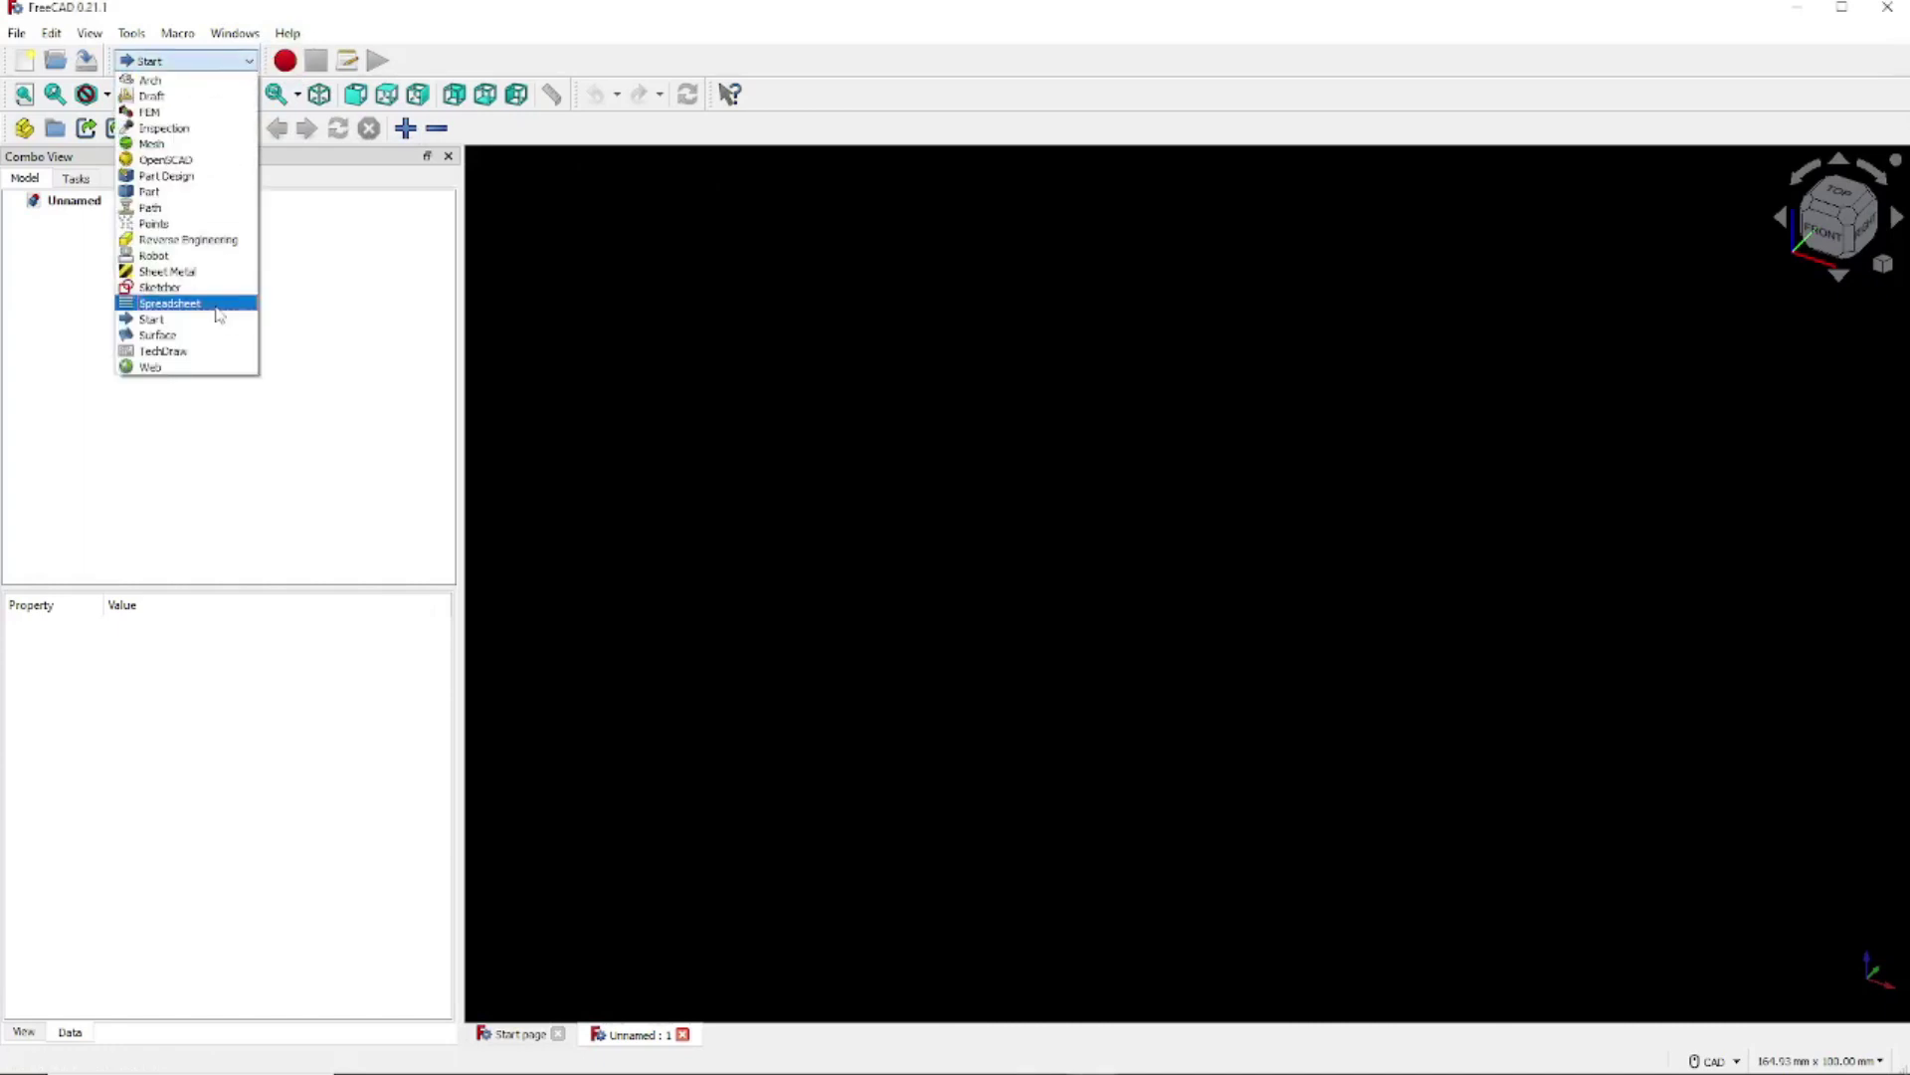
pyautogui.click(189, 304)
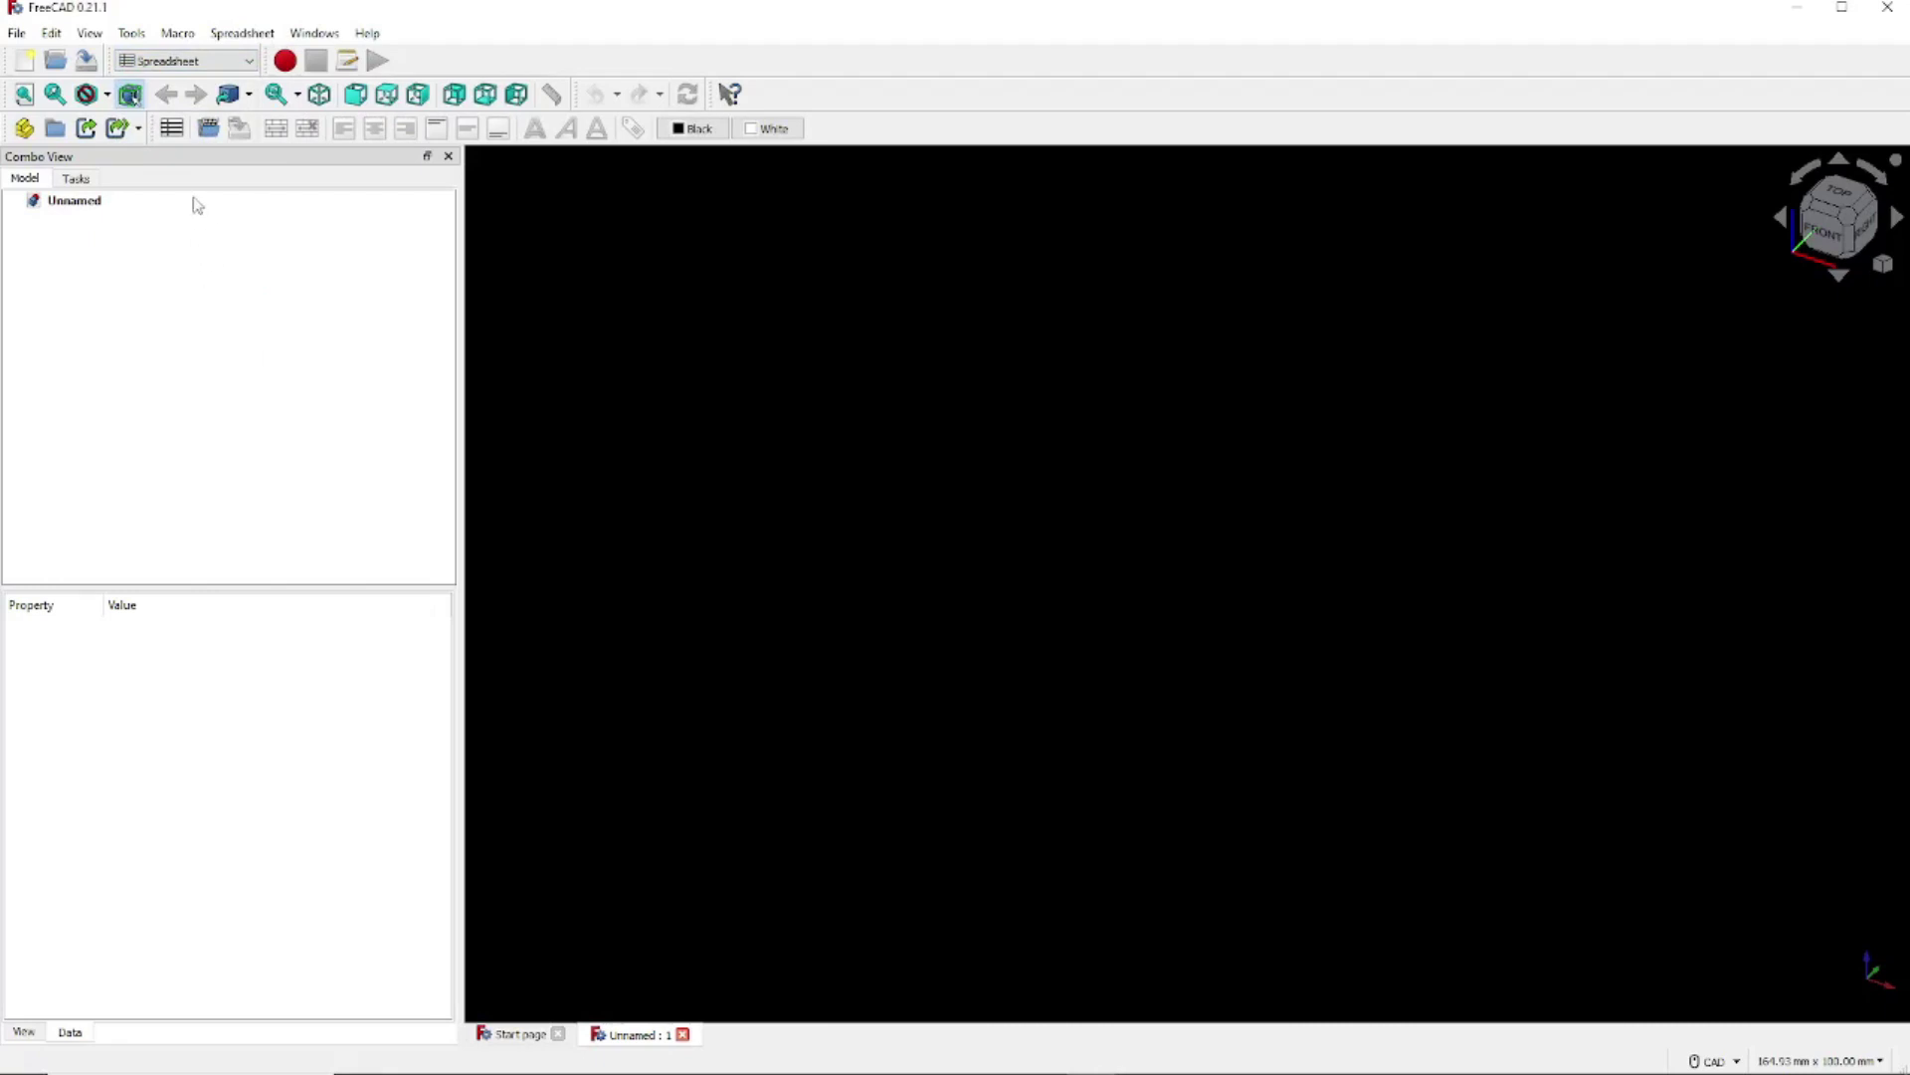
pyautogui.click(171, 129)
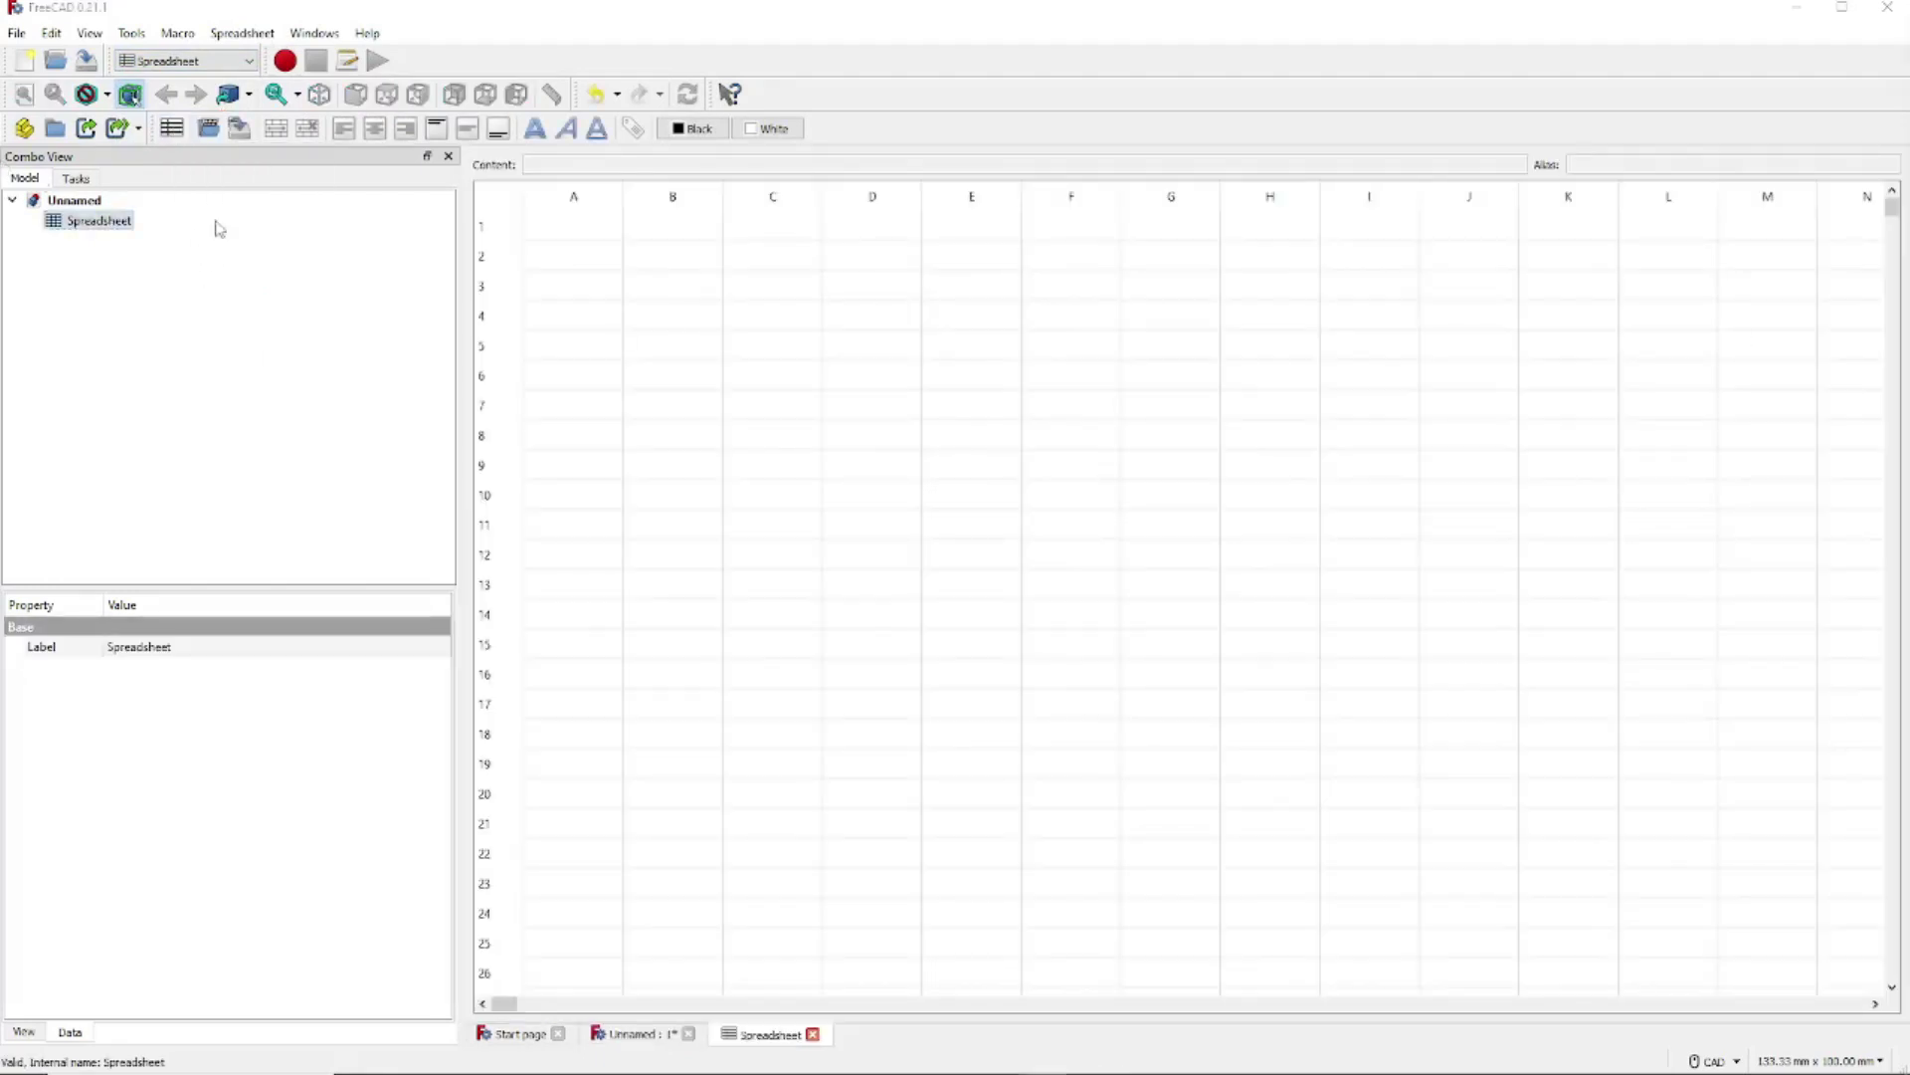
# Open the spreadsheet and label cell A2 'Panel Width' and cell A3 'Panel Height'
pyautogui.rightClick(68, 223)
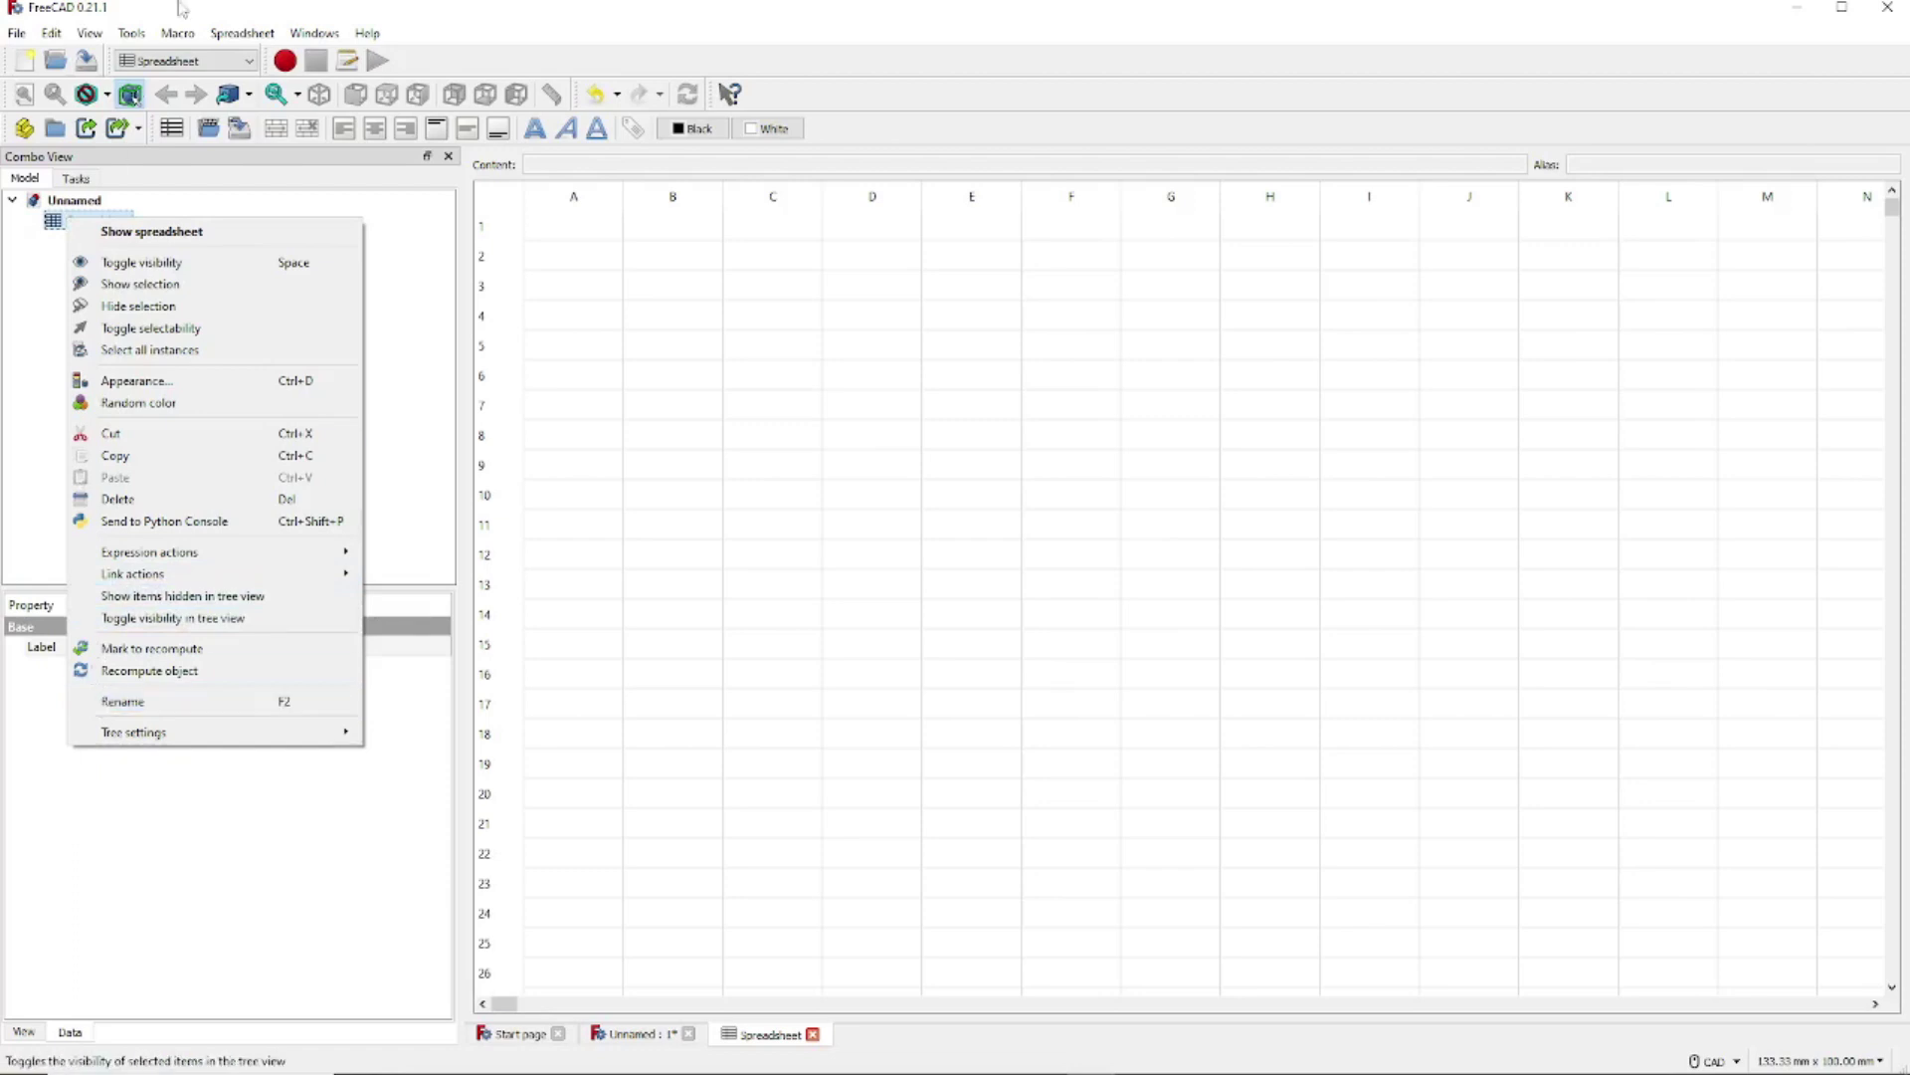
pyautogui.click(296, 20)
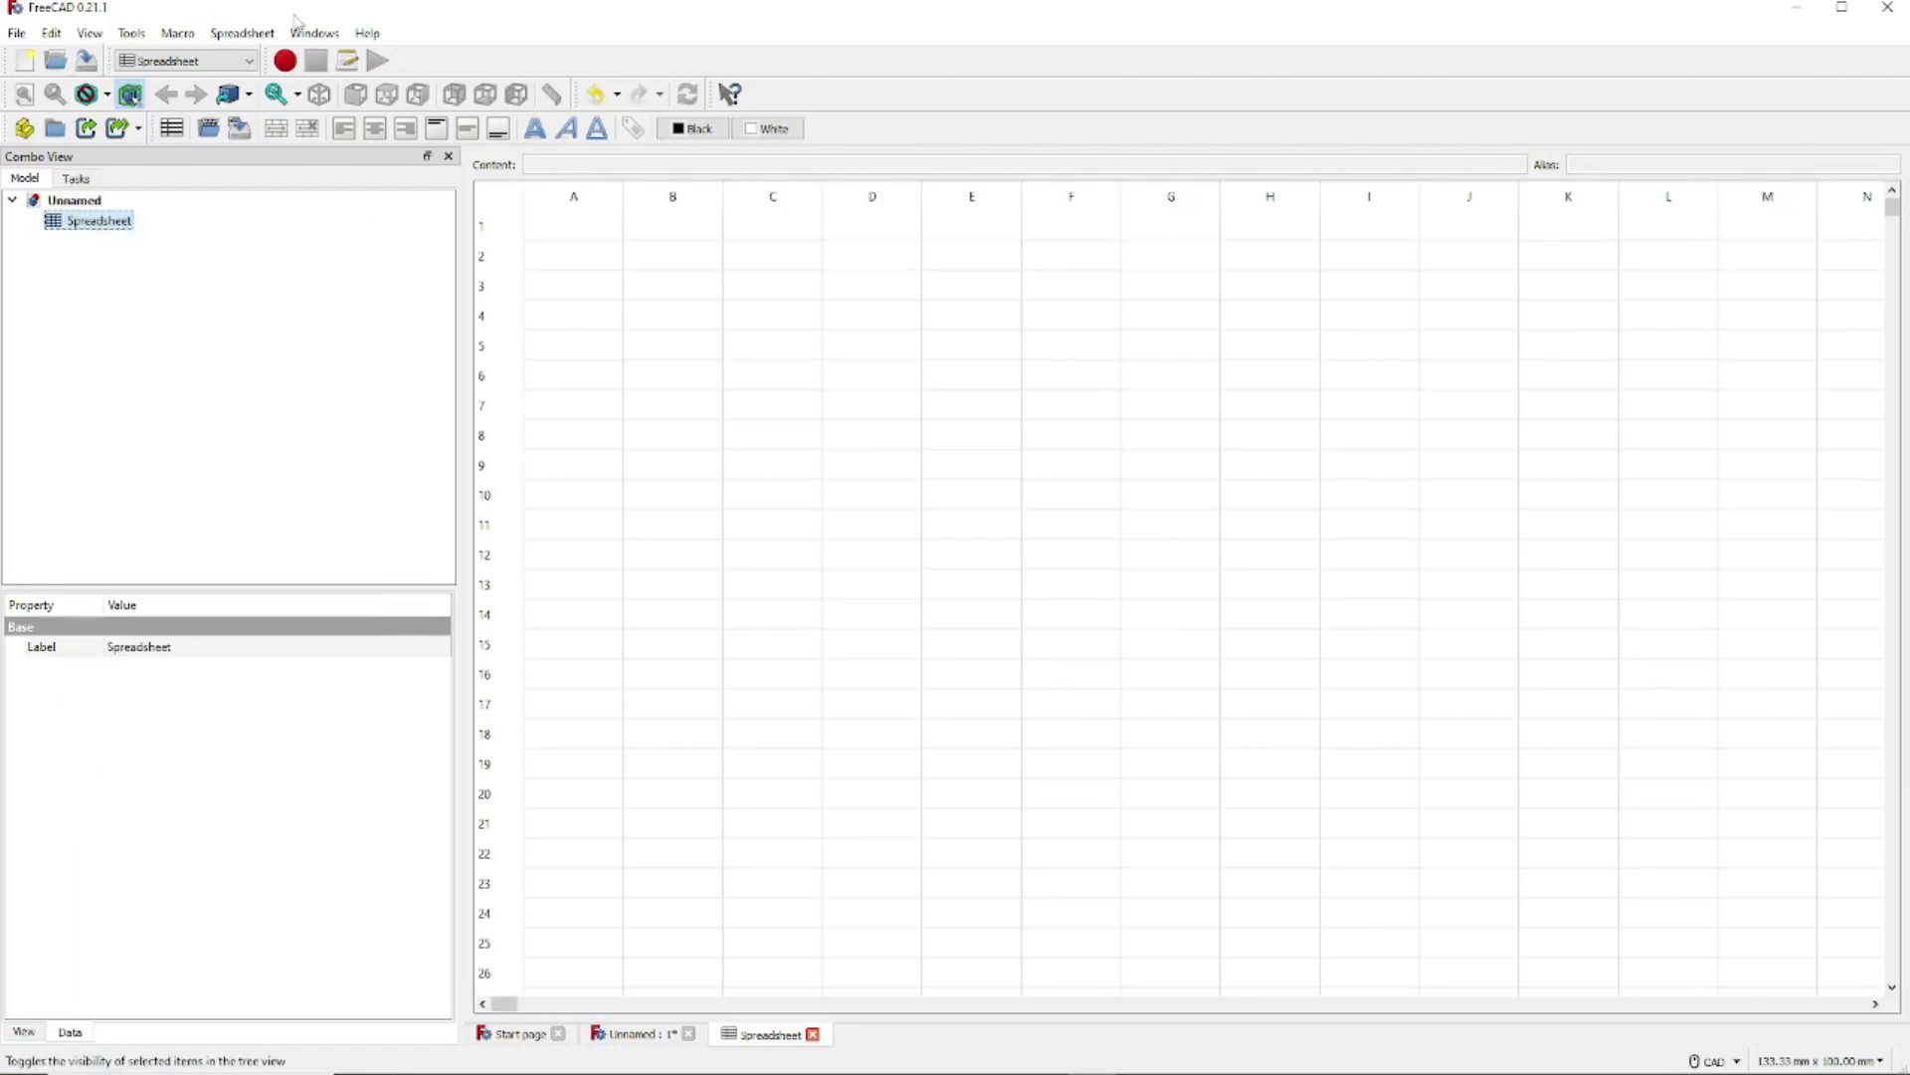
pyautogui.doubleClick(69, 227)
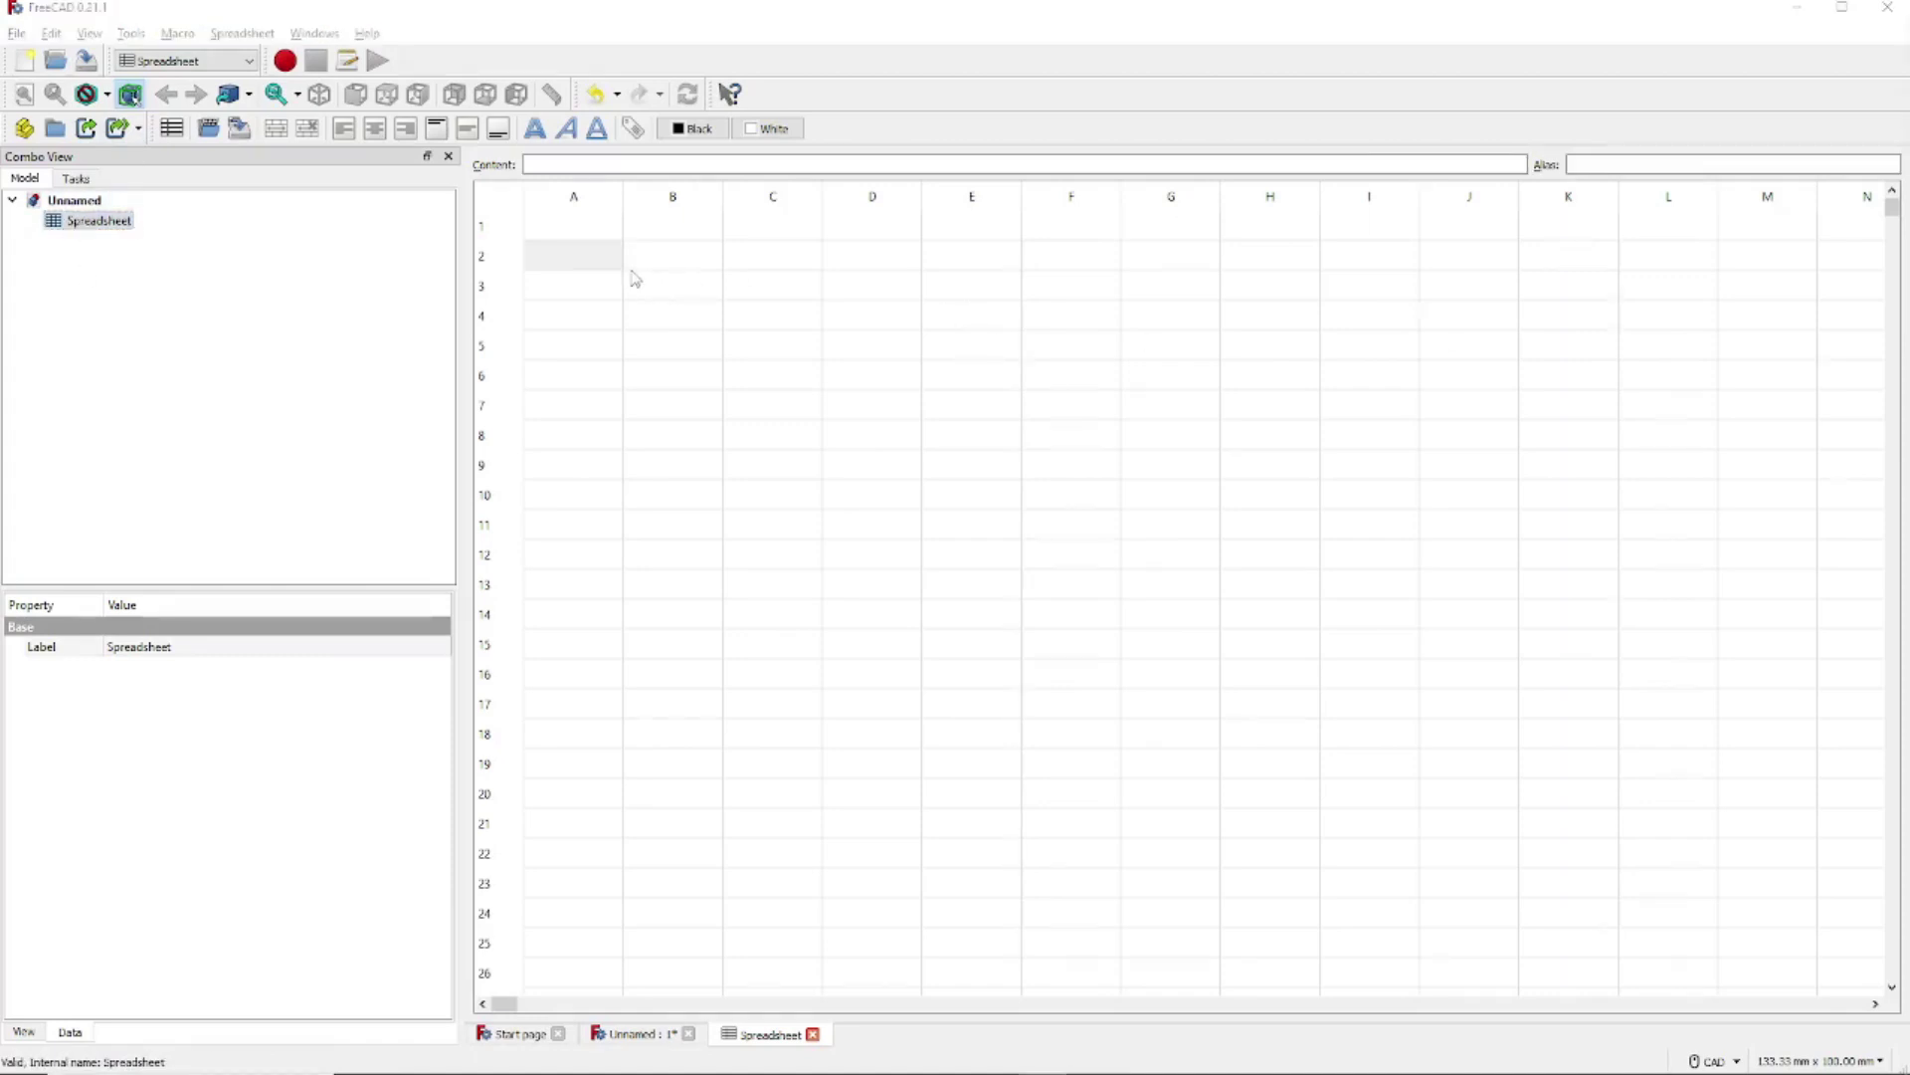
pyautogui.click(567, 257)
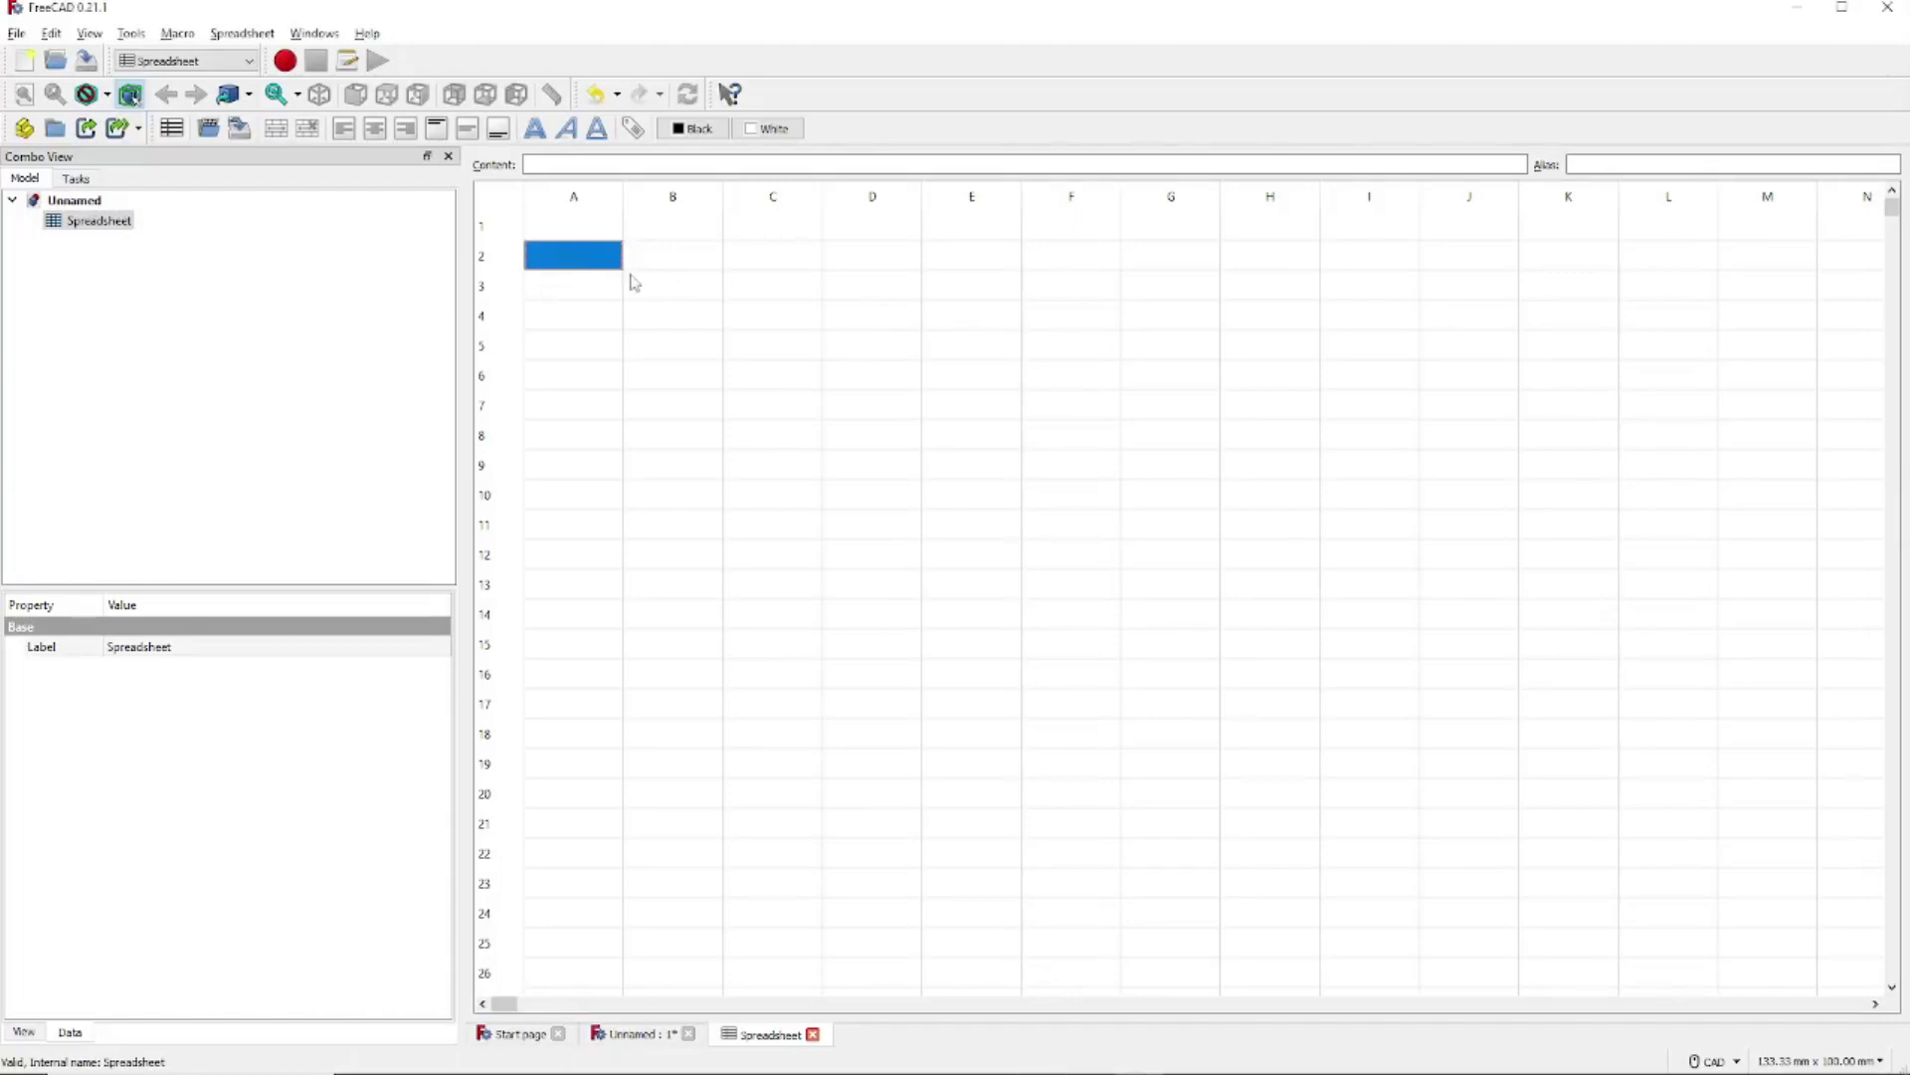
pyautogui.write('Fan')
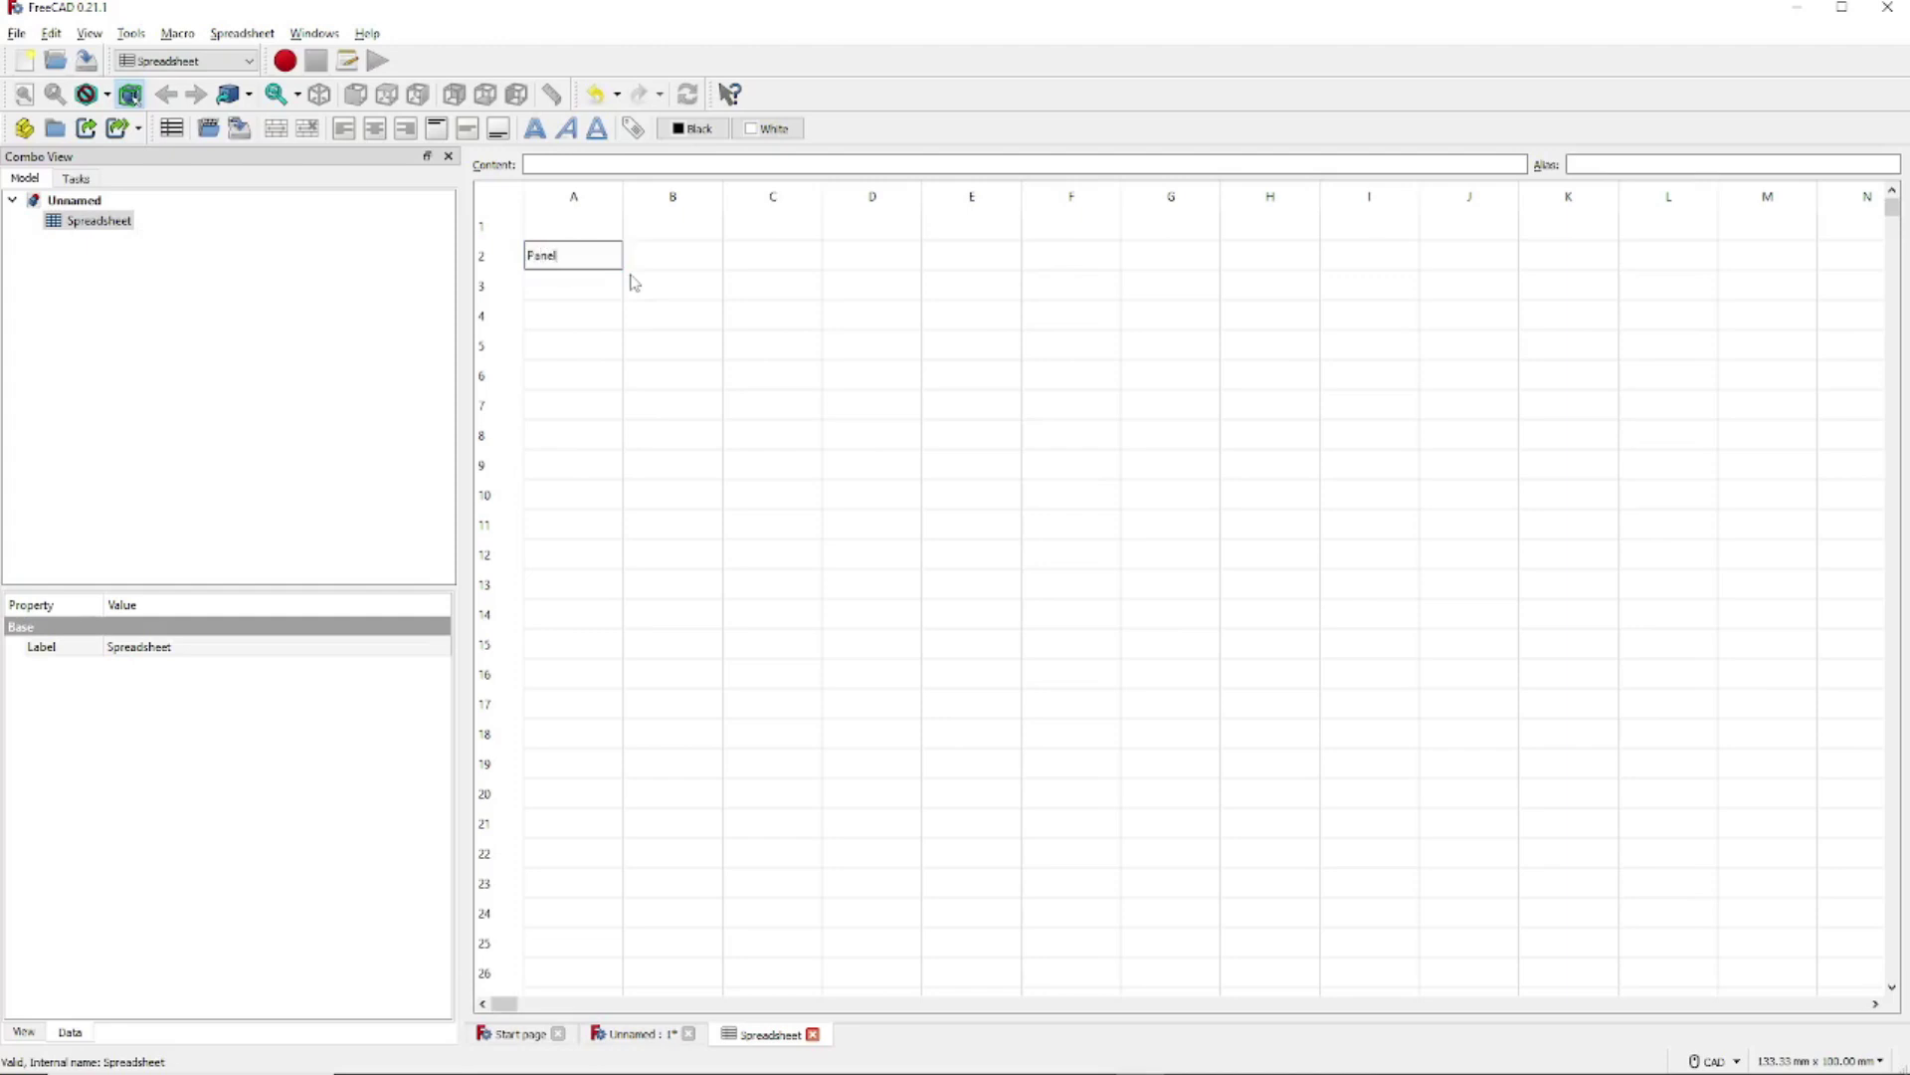
pyautogui.write('el Width')
pyautogui.click(615, 295)
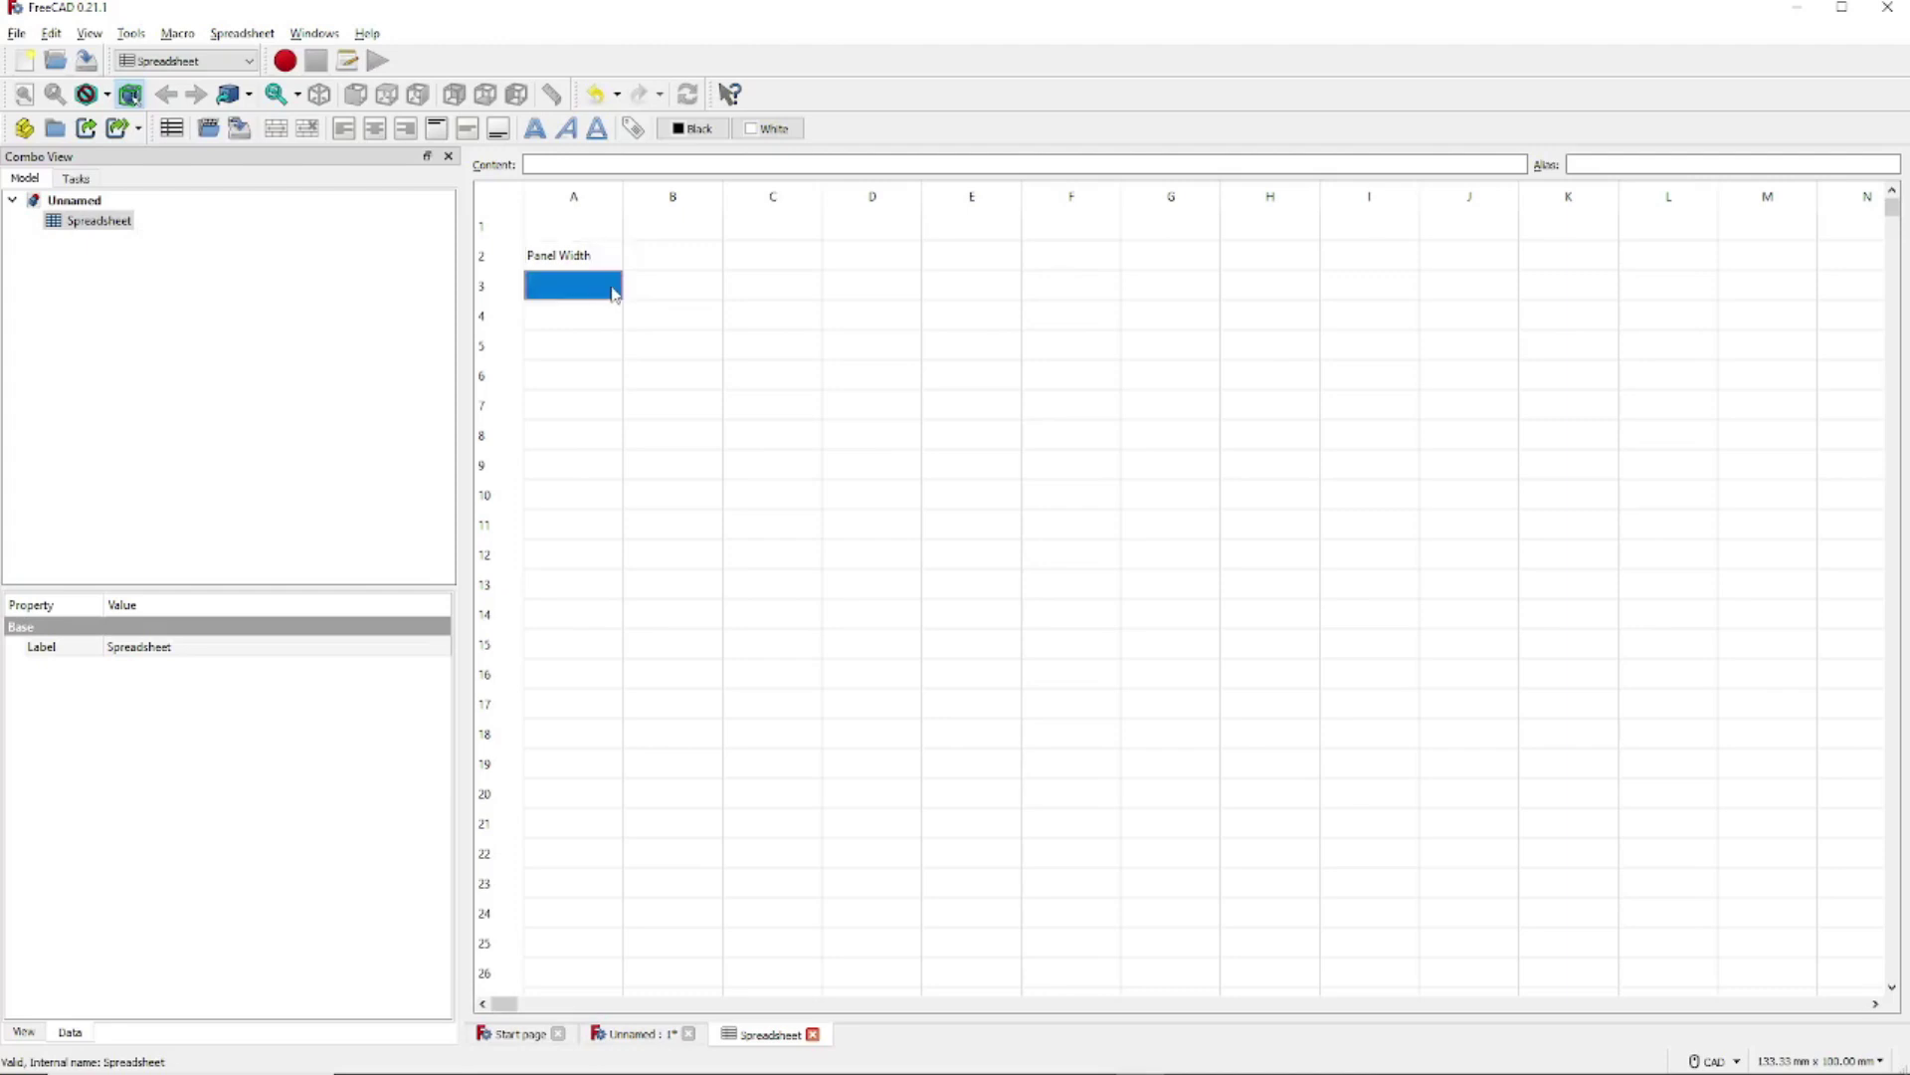
pyautogui.write('Pa')
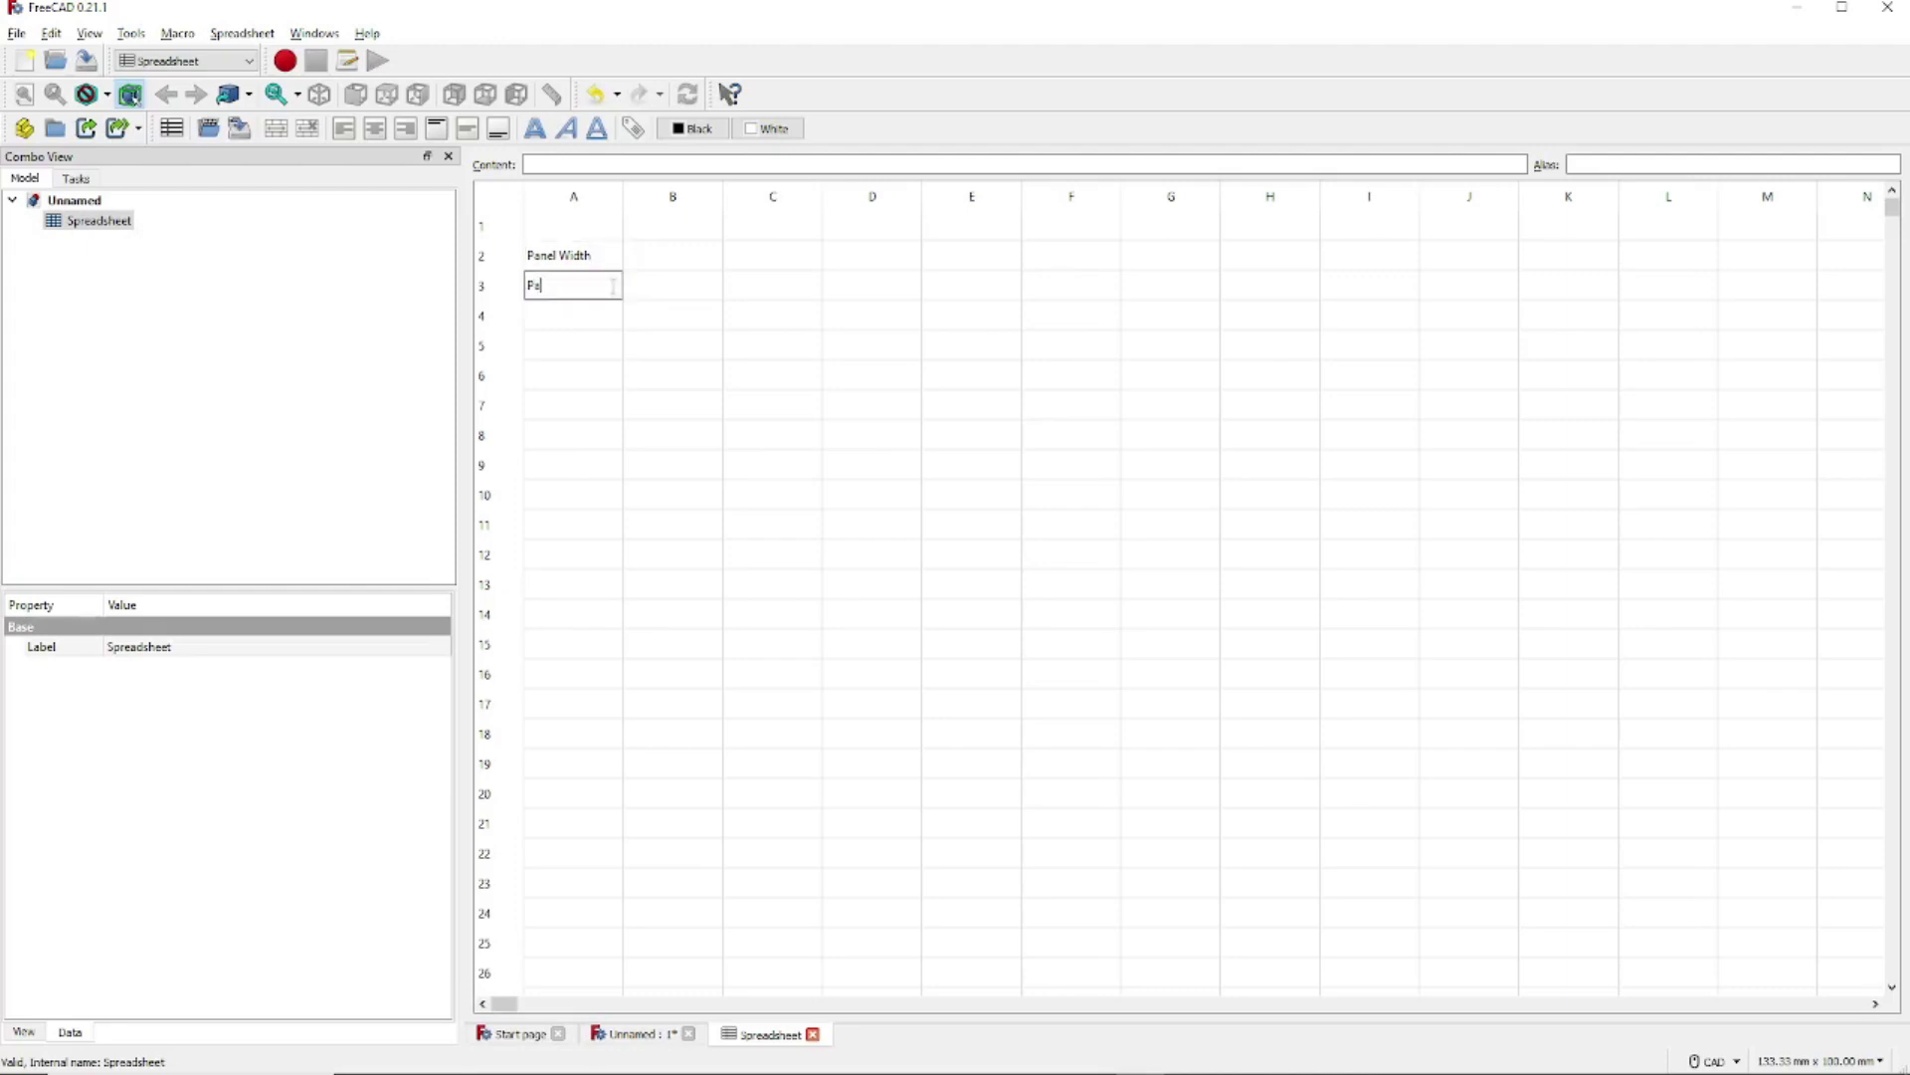
pyautogui.write('nel Height')
pyautogui.press('Return')
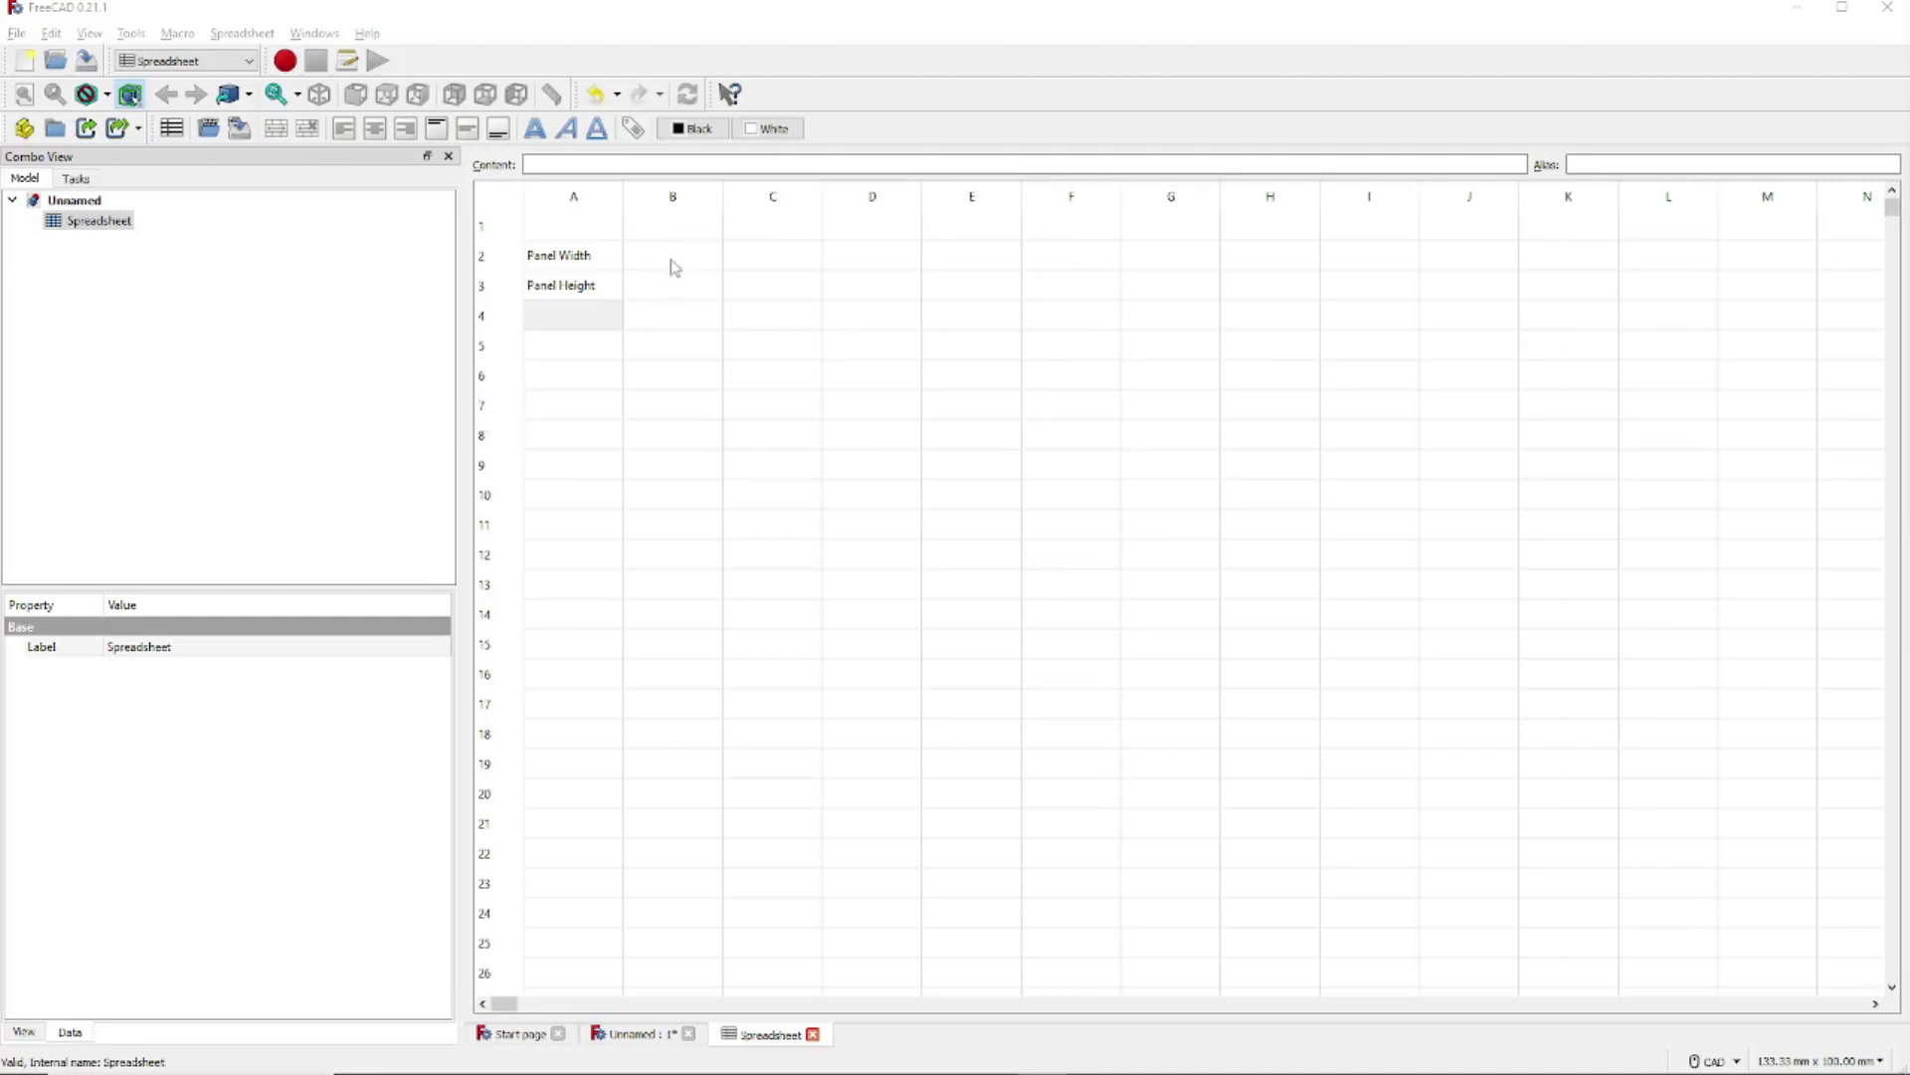
# Give cells B2:B3 the display unit mm through their cell properties
pyautogui.moveTo(674, 267); pyautogui.dragTo(677, 285)
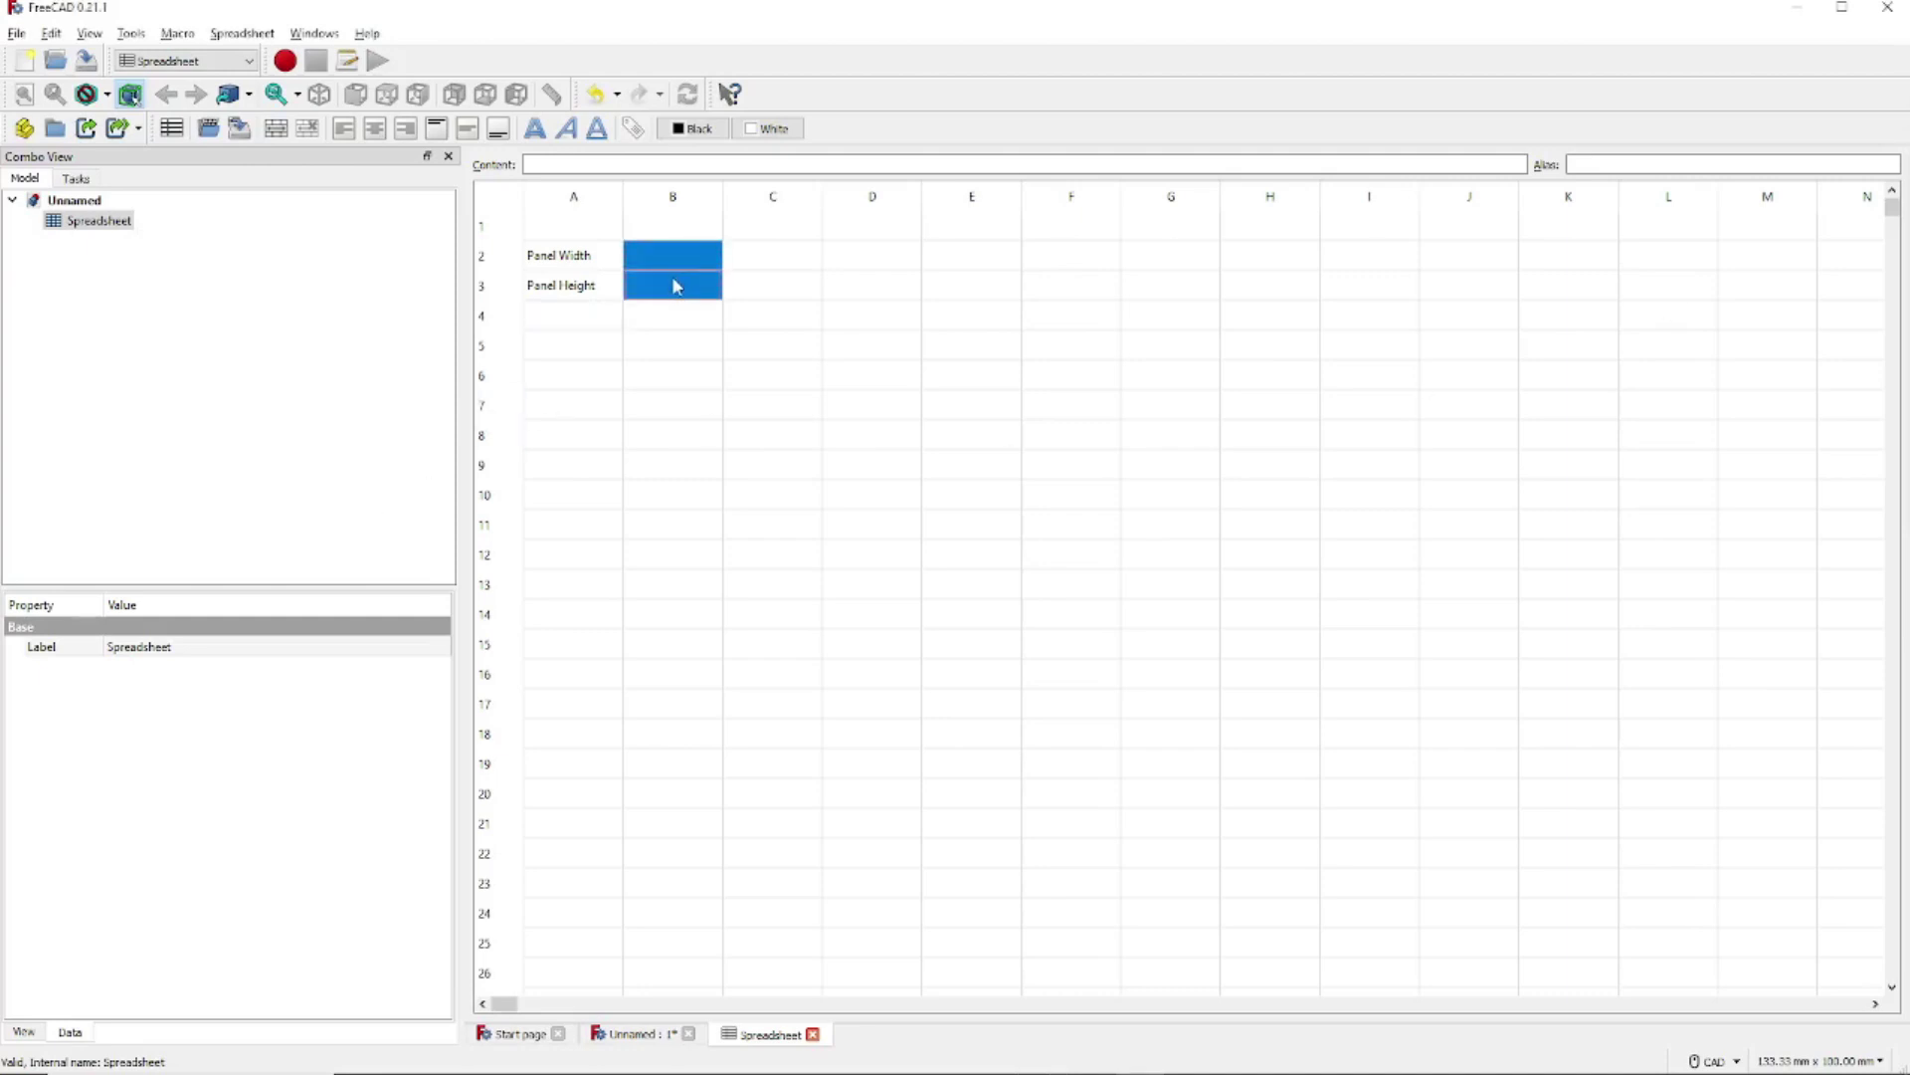
pyautogui.rightClick(676, 287)
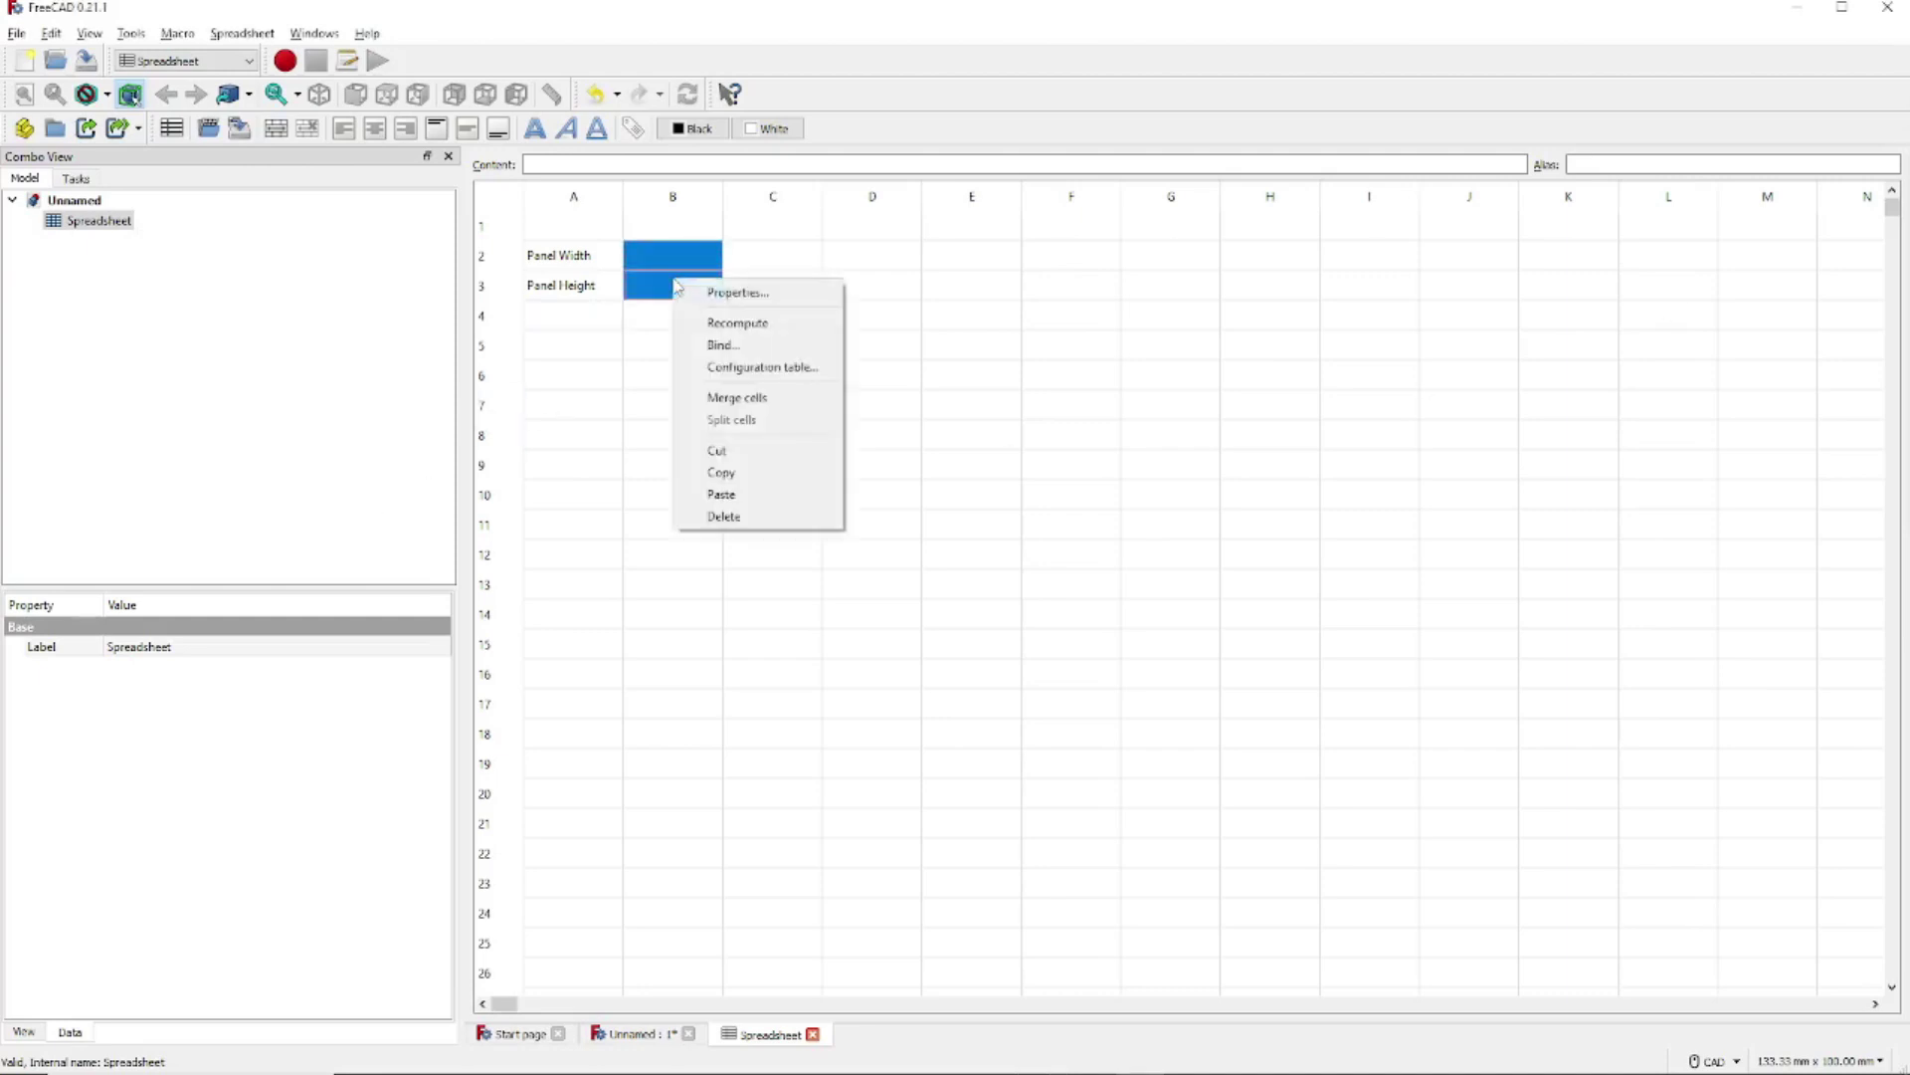
pyautogui.click(744, 294)
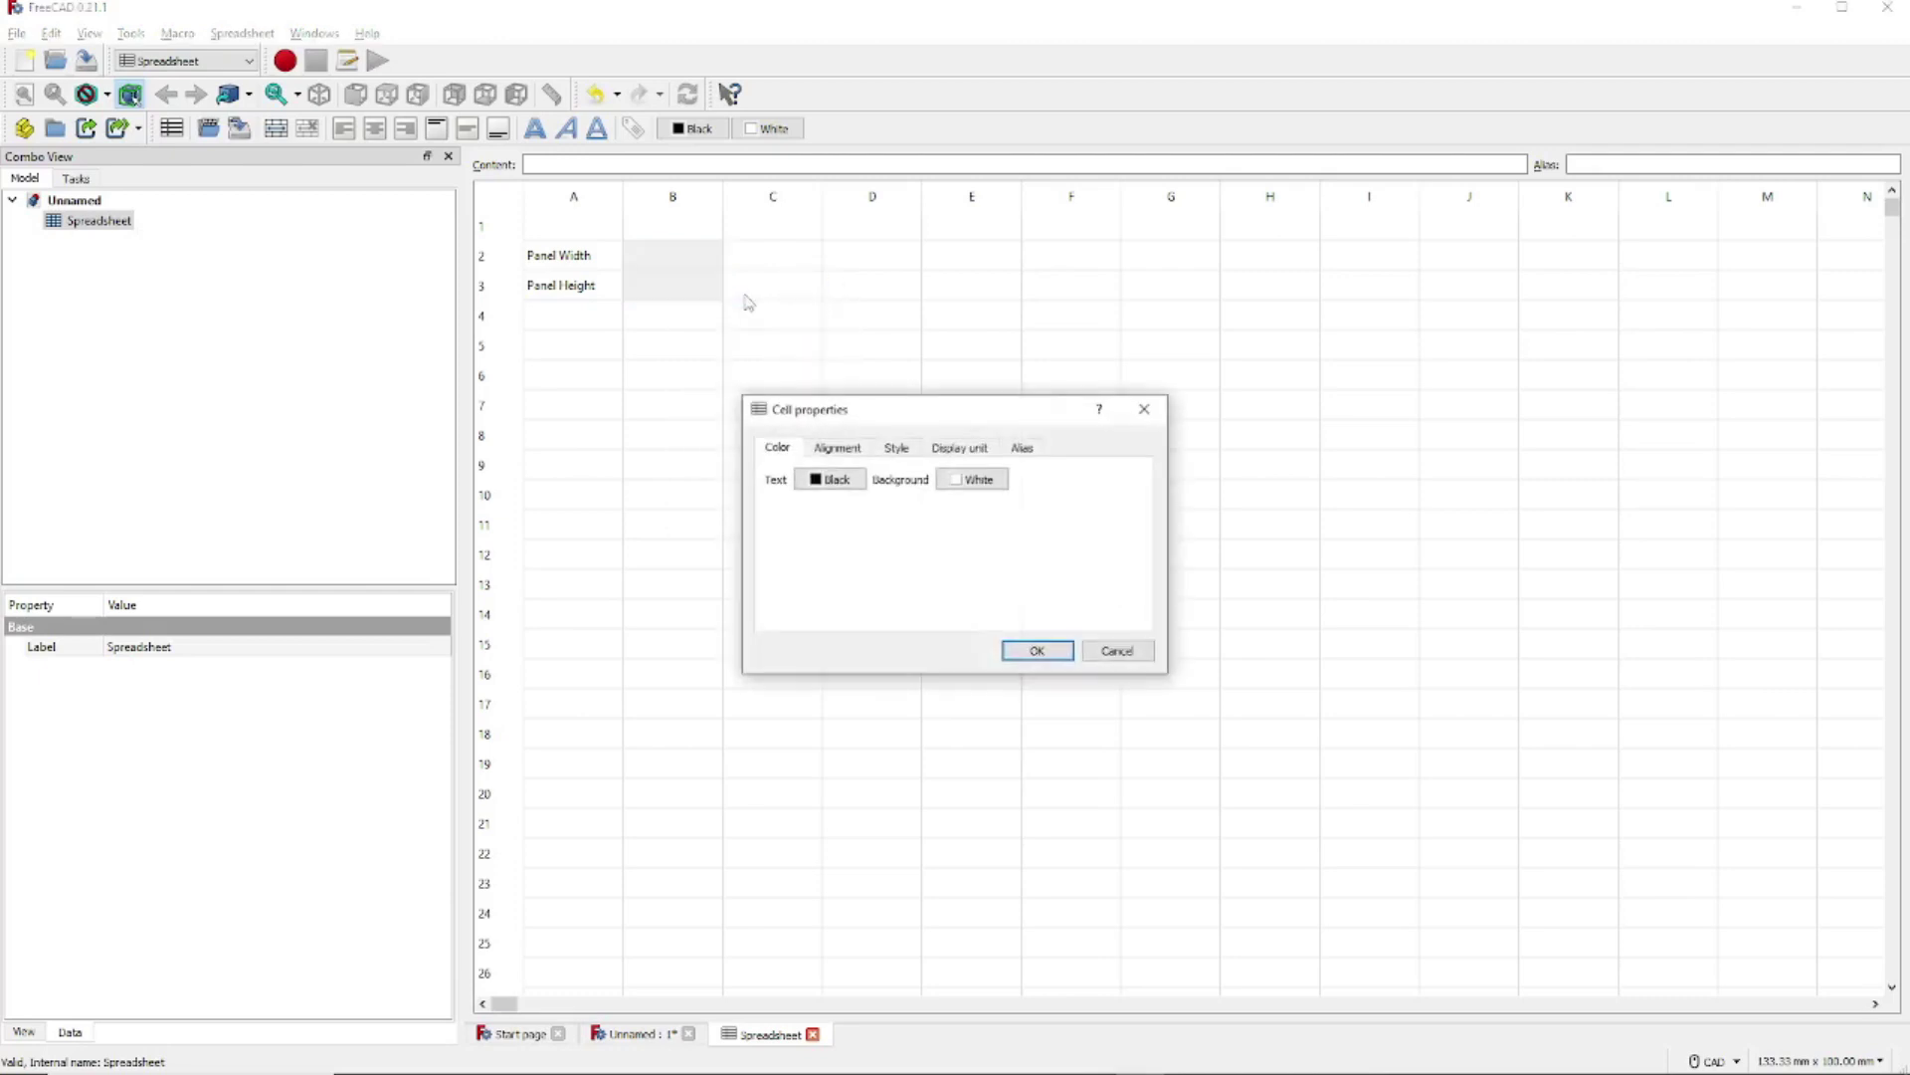
pyautogui.click(983, 455)
pyautogui.click(943, 483)
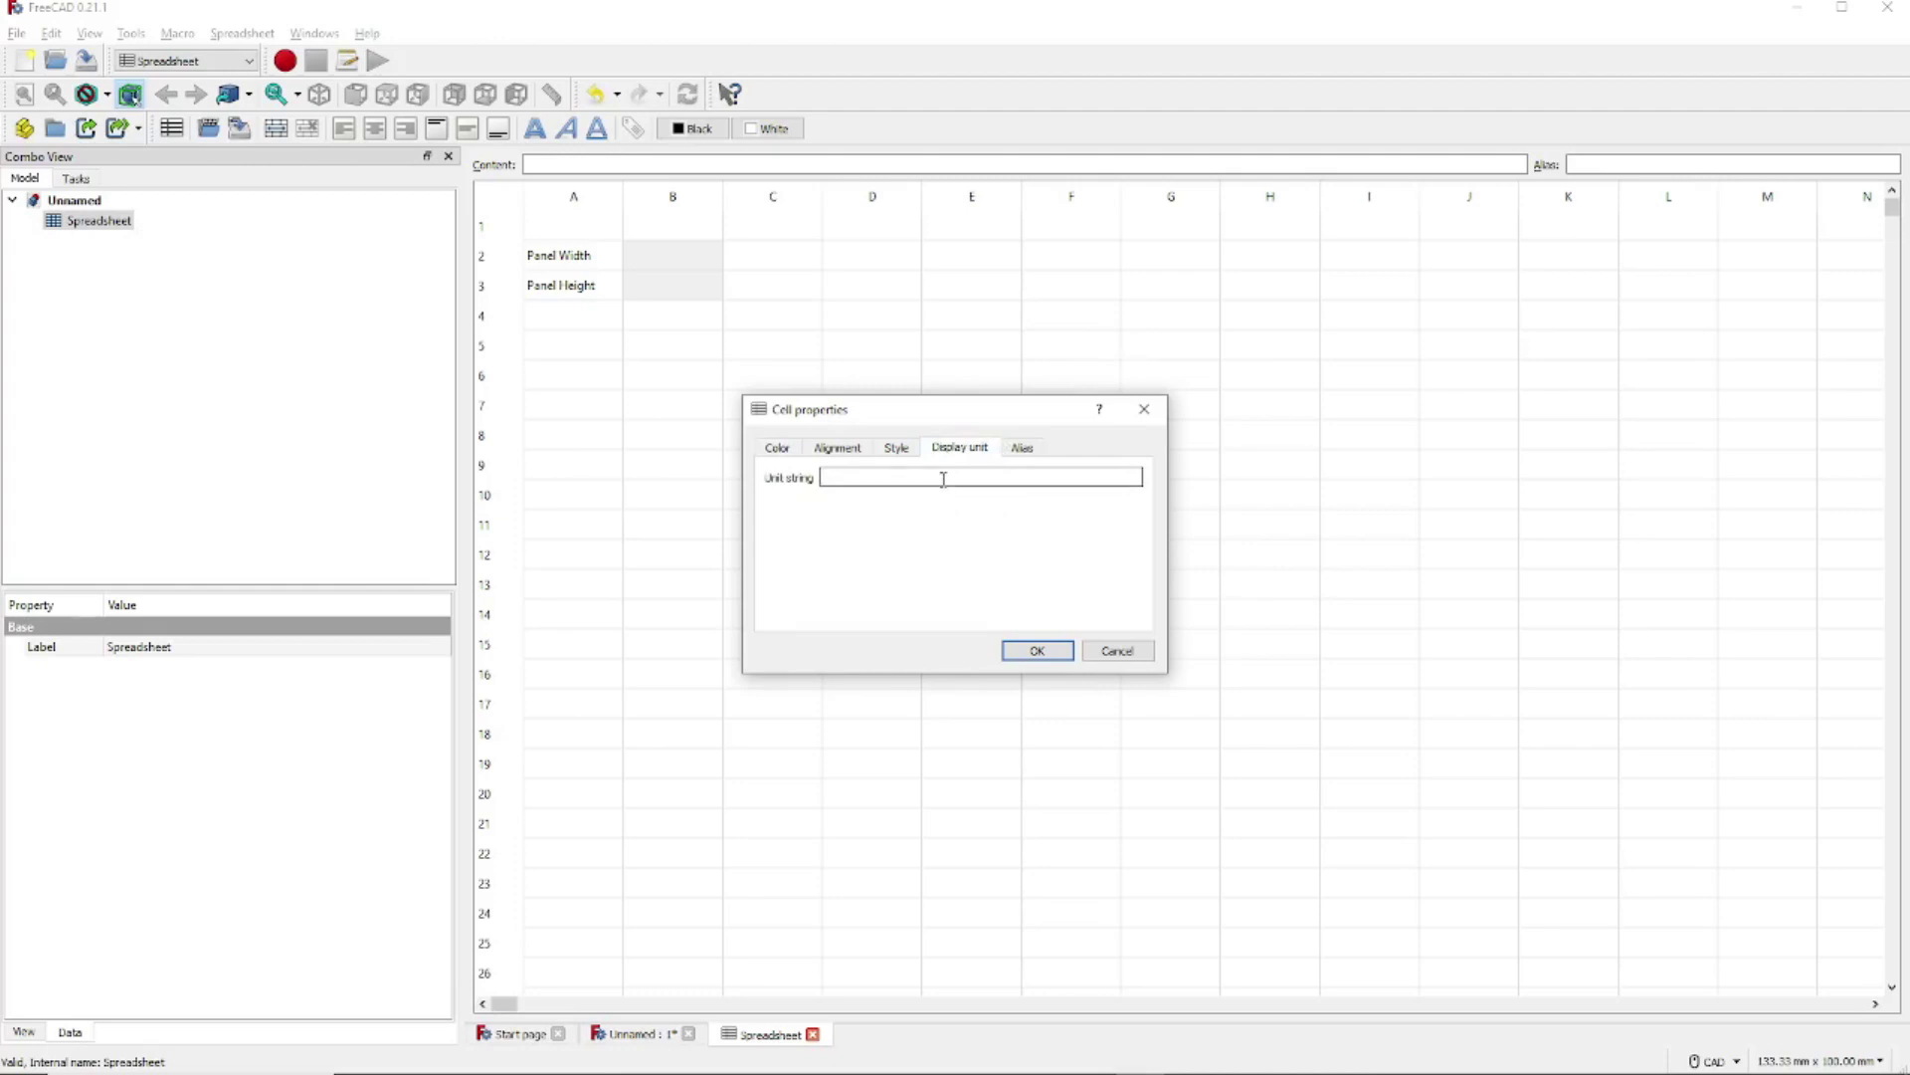
pyautogui.write('mm')
pyautogui.click(1037, 649)
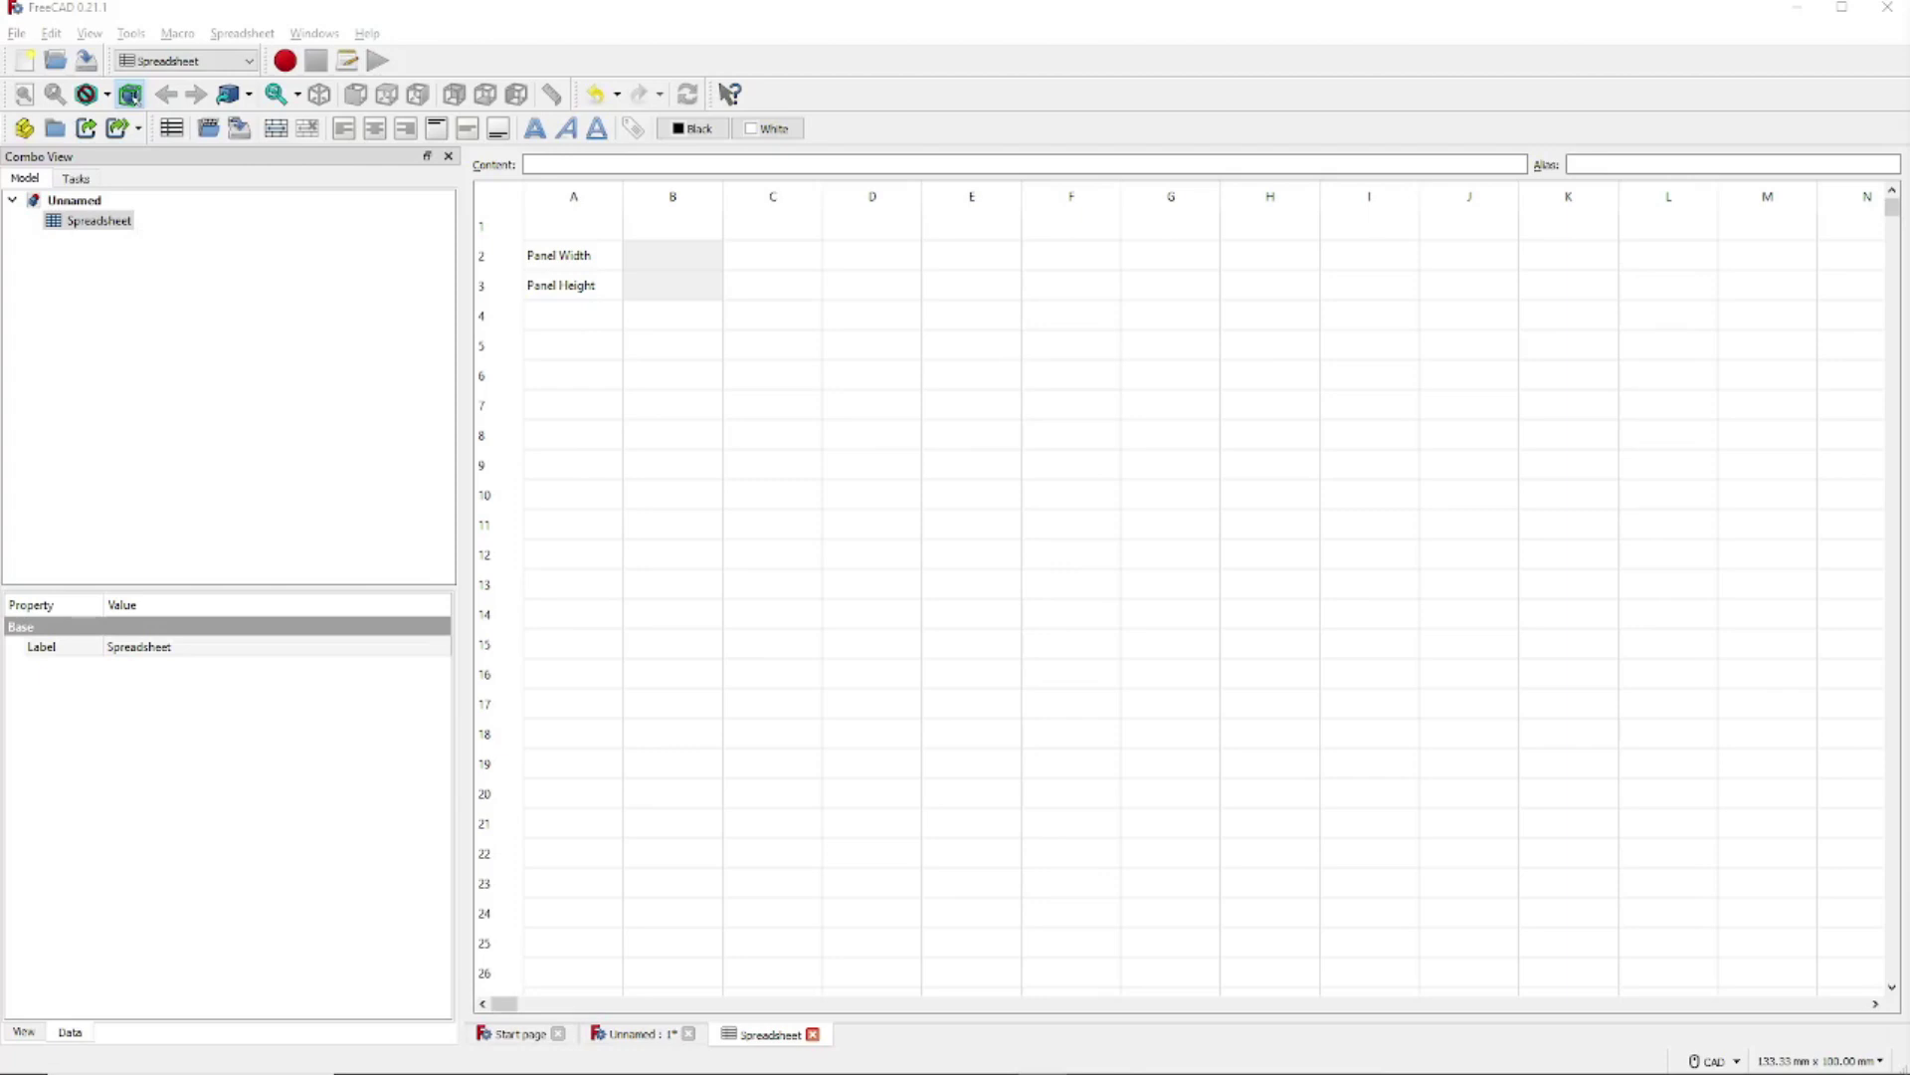
# Alias cell B2 as PanelWidth and cell B3 as PanelHeight
pyautogui.click(699, 264)
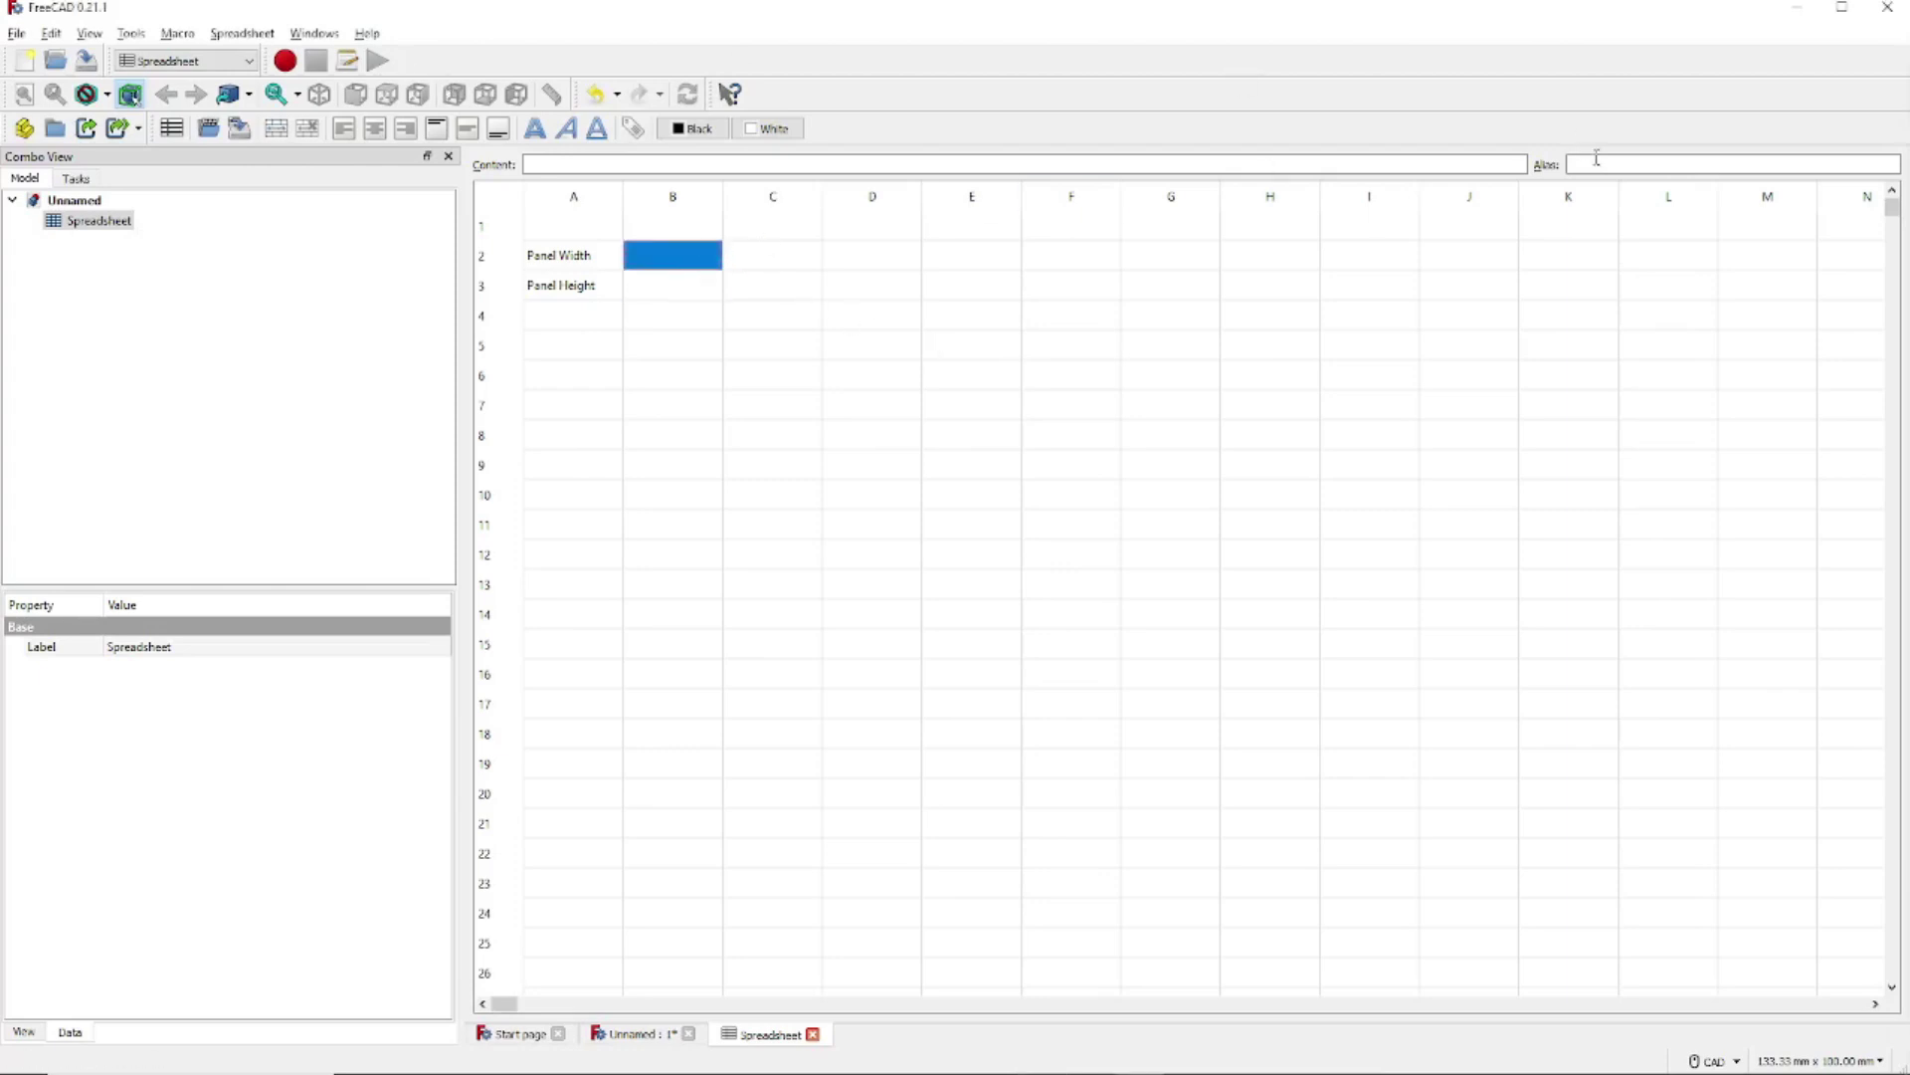
pyautogui.click(1595, 164)
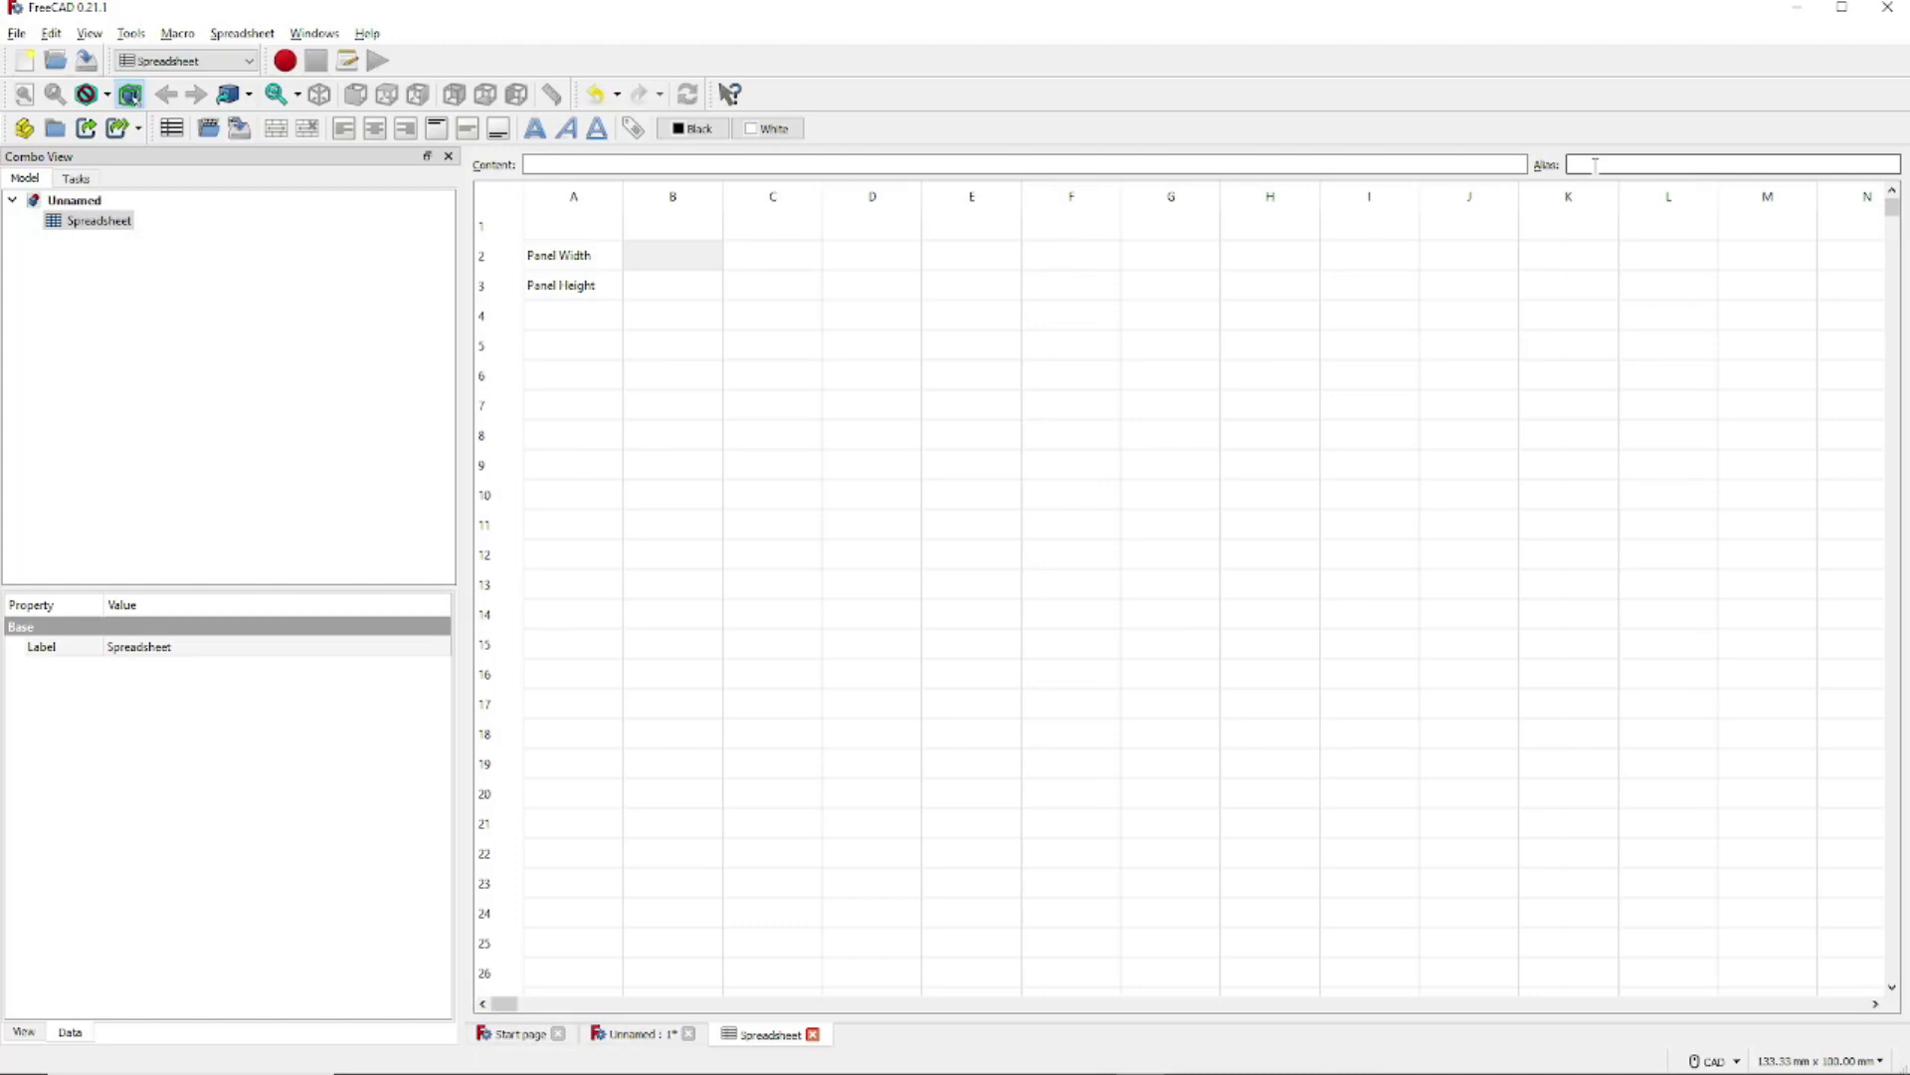
pyautogui.write('P')
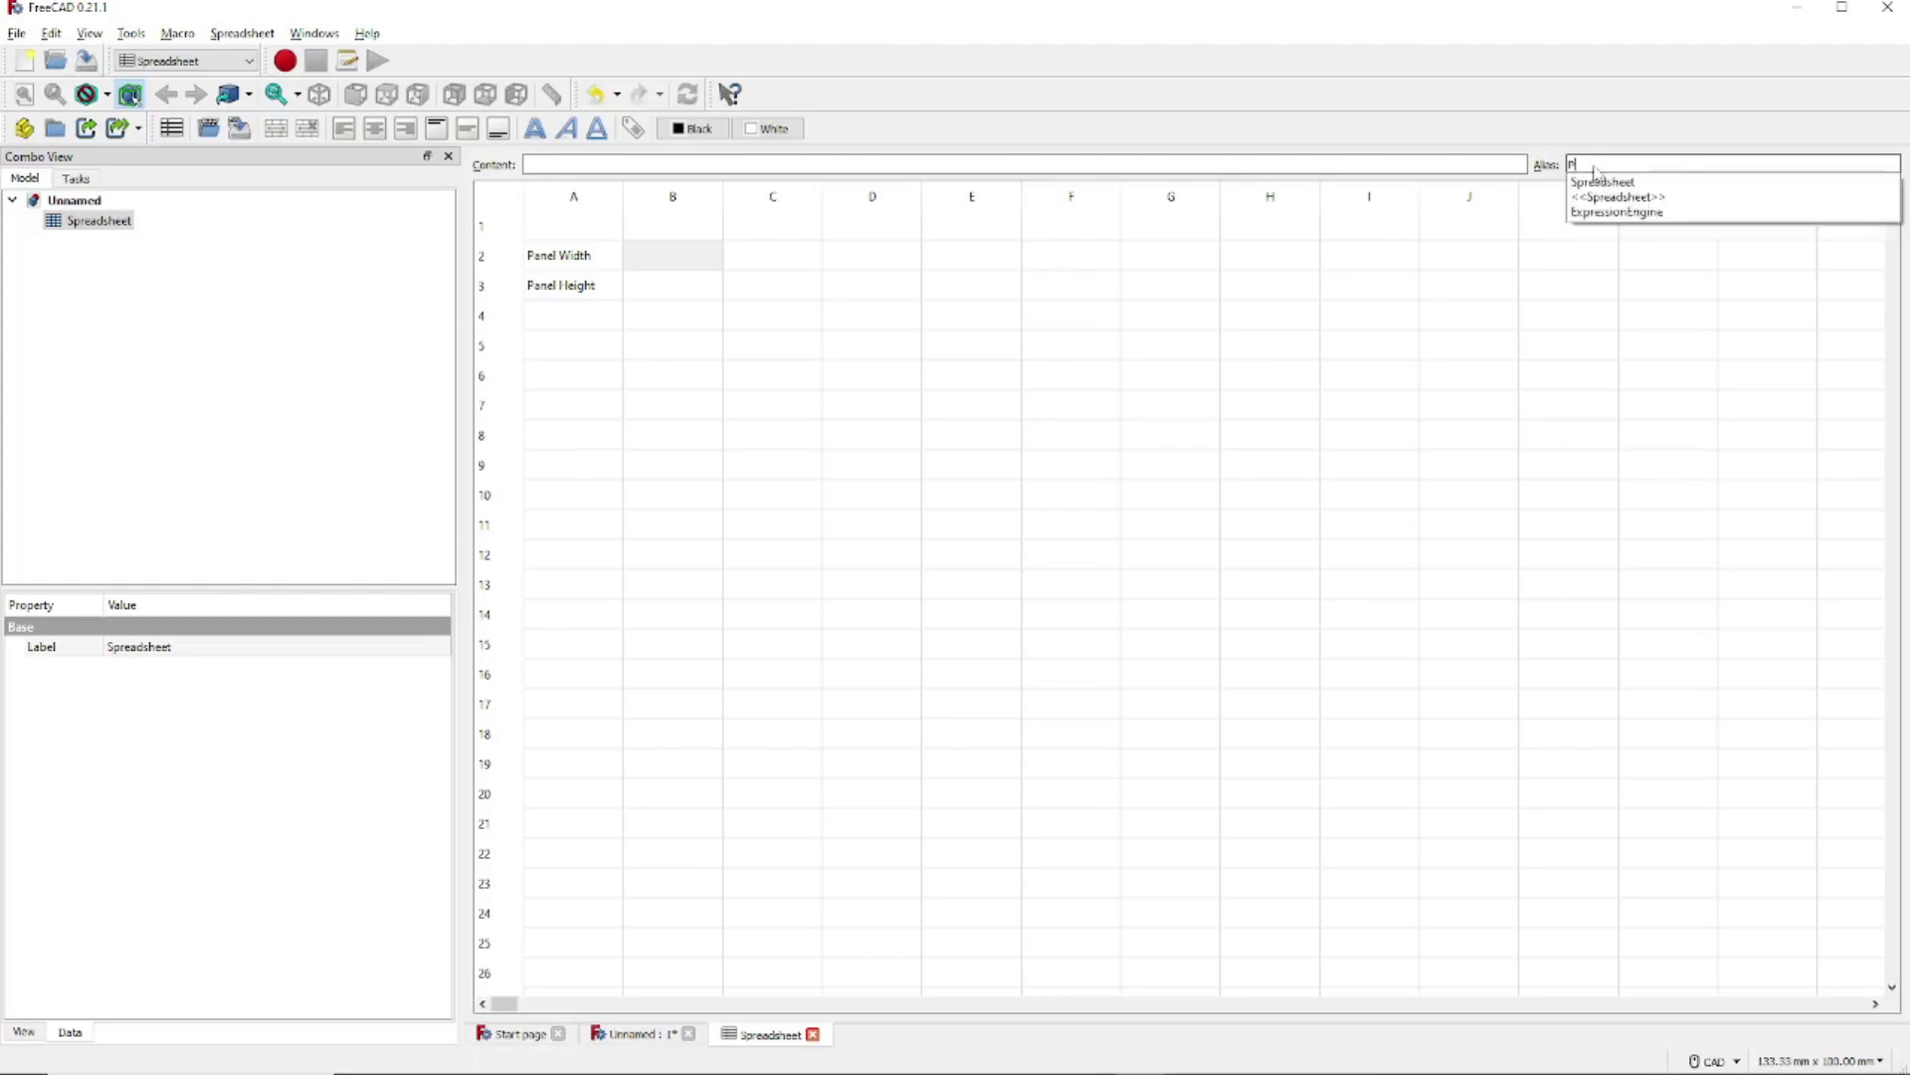
pyautogui.write('anelWidth')
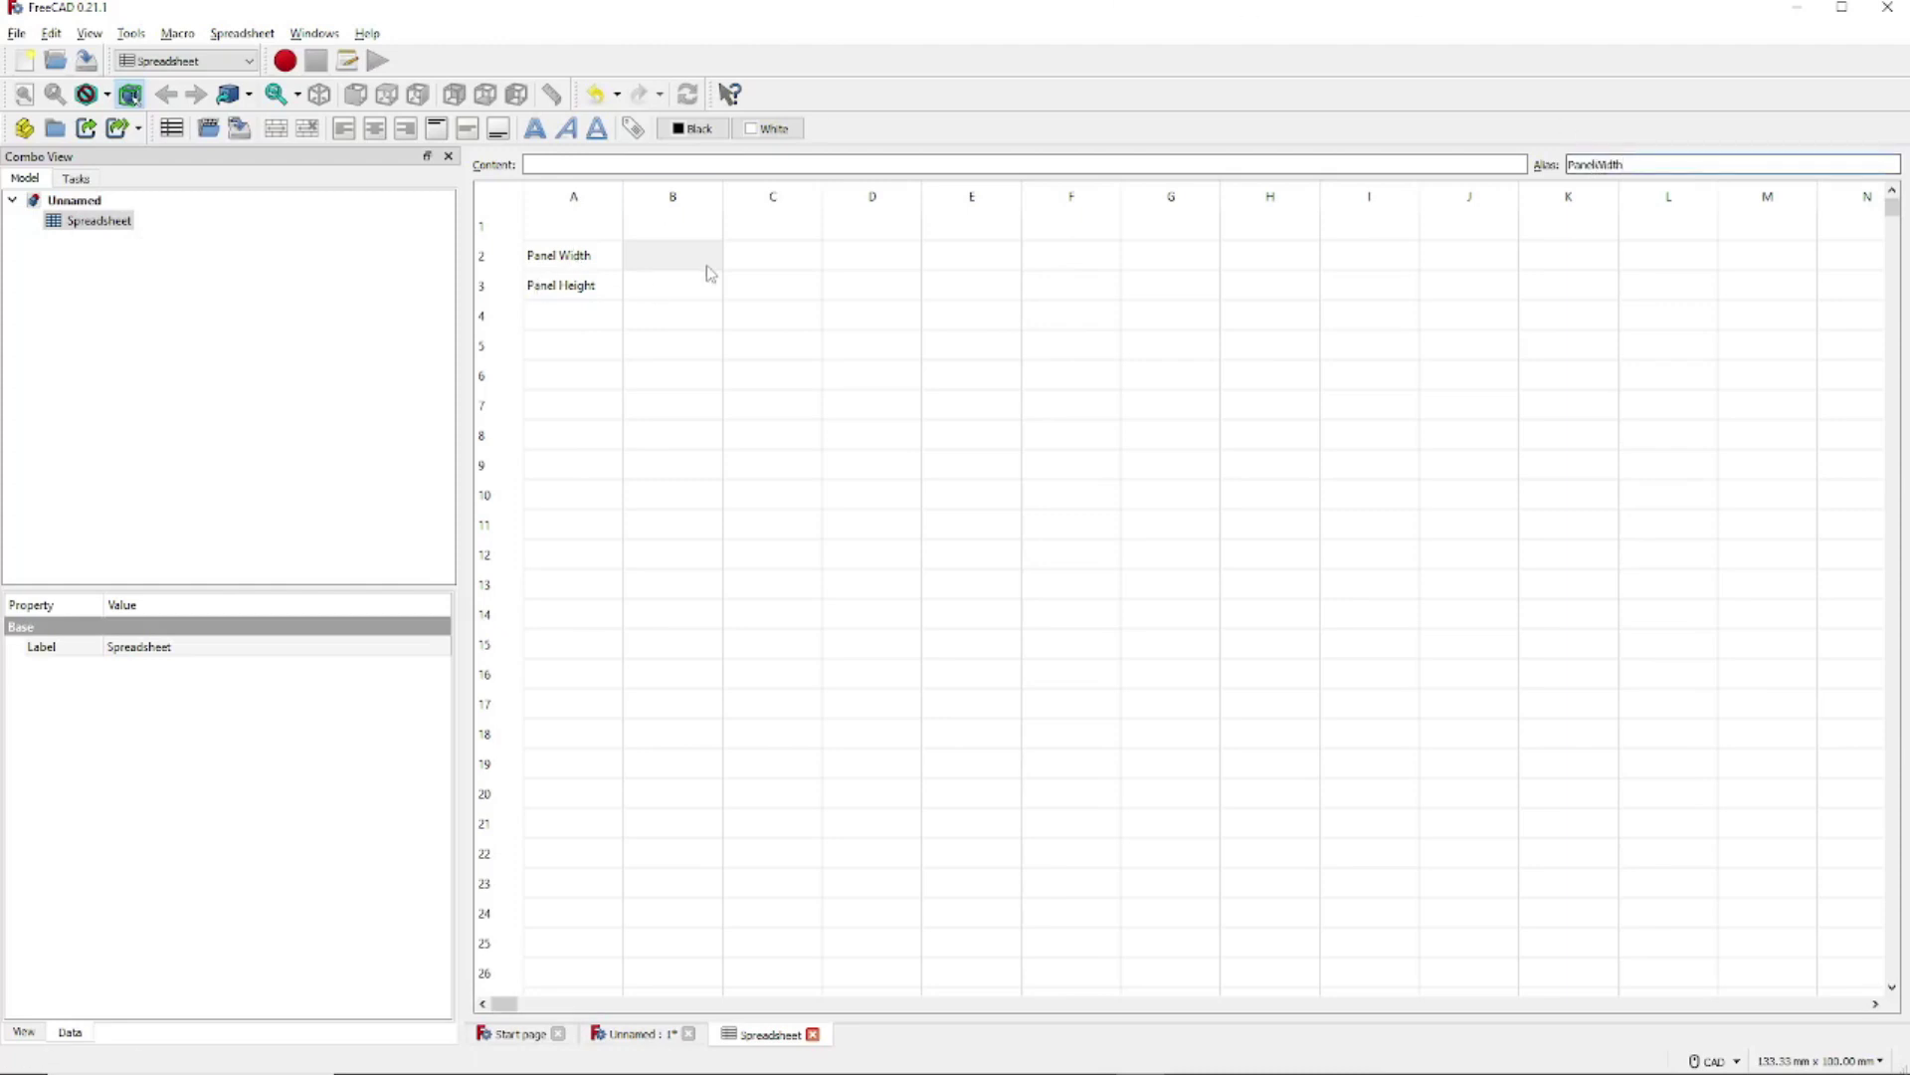
pyautogui.click(687, 298)
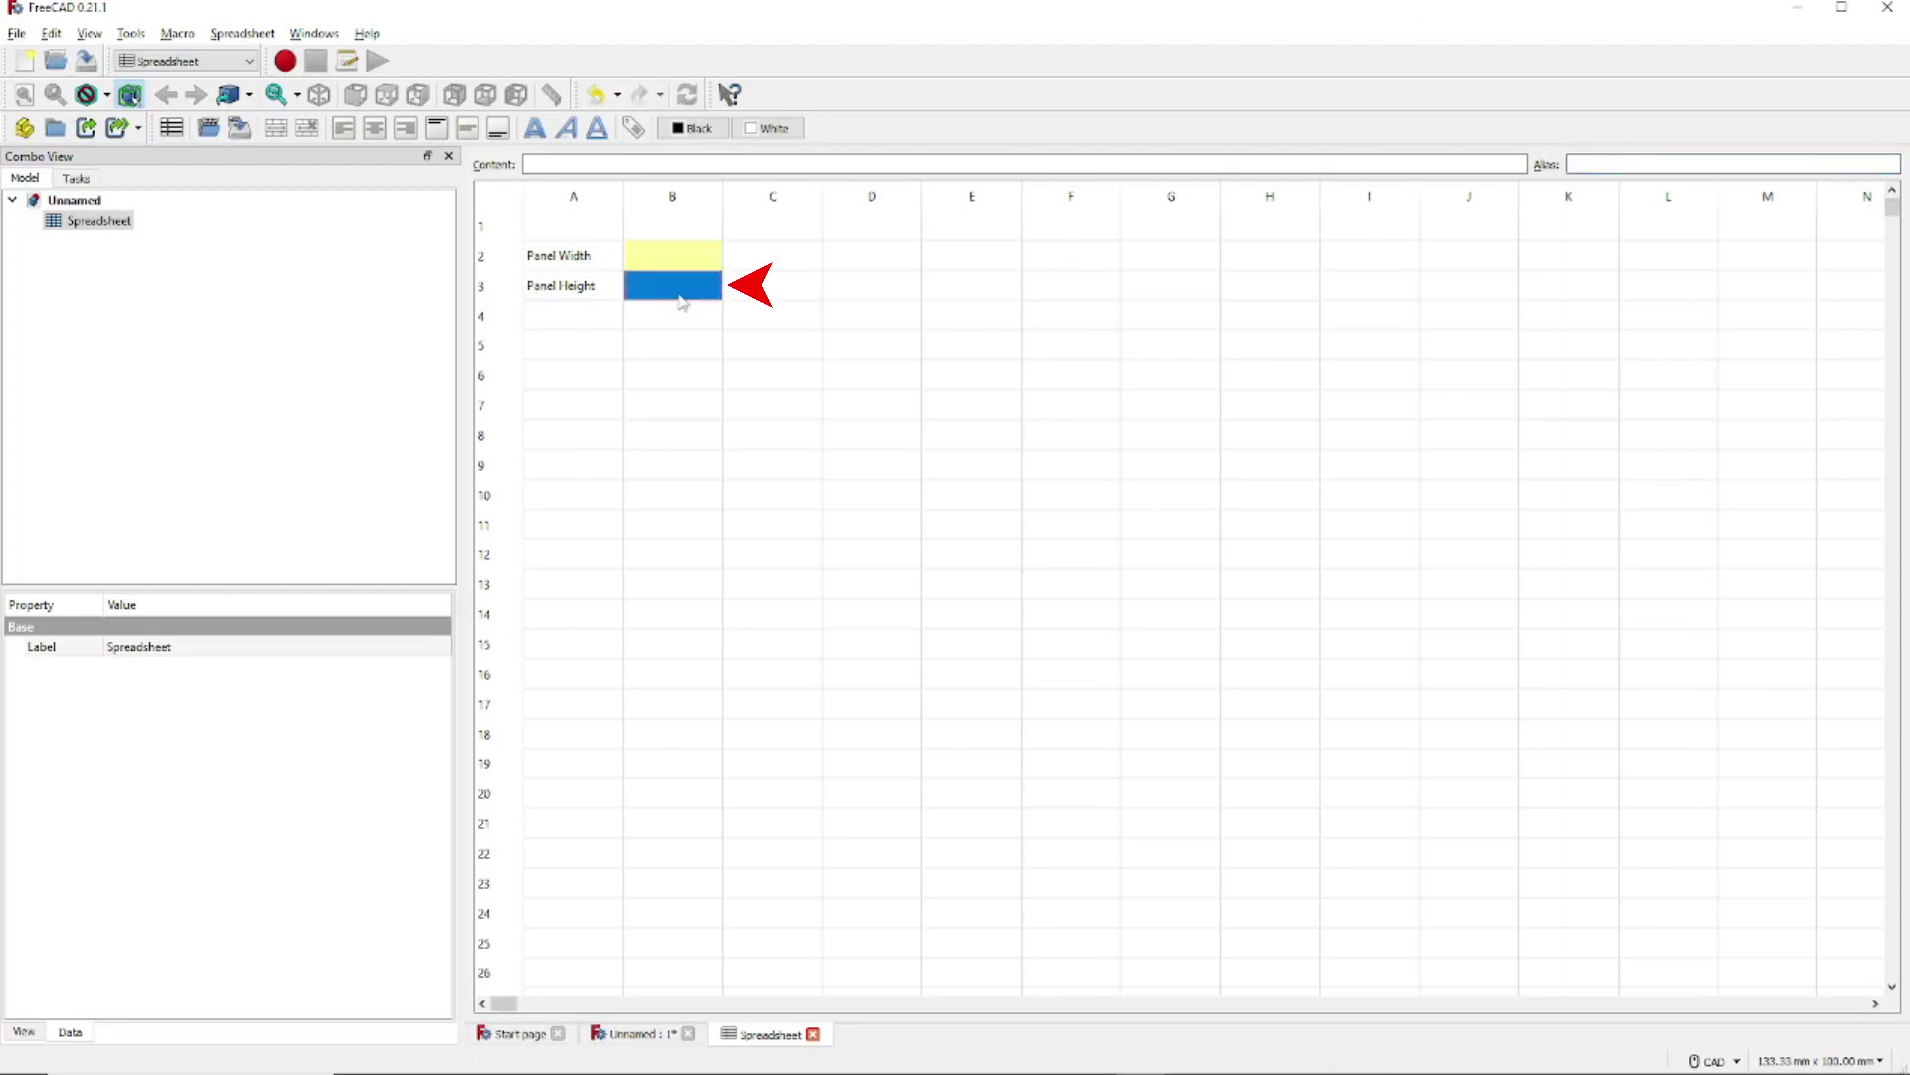
pyautogui.click(1603, 166)
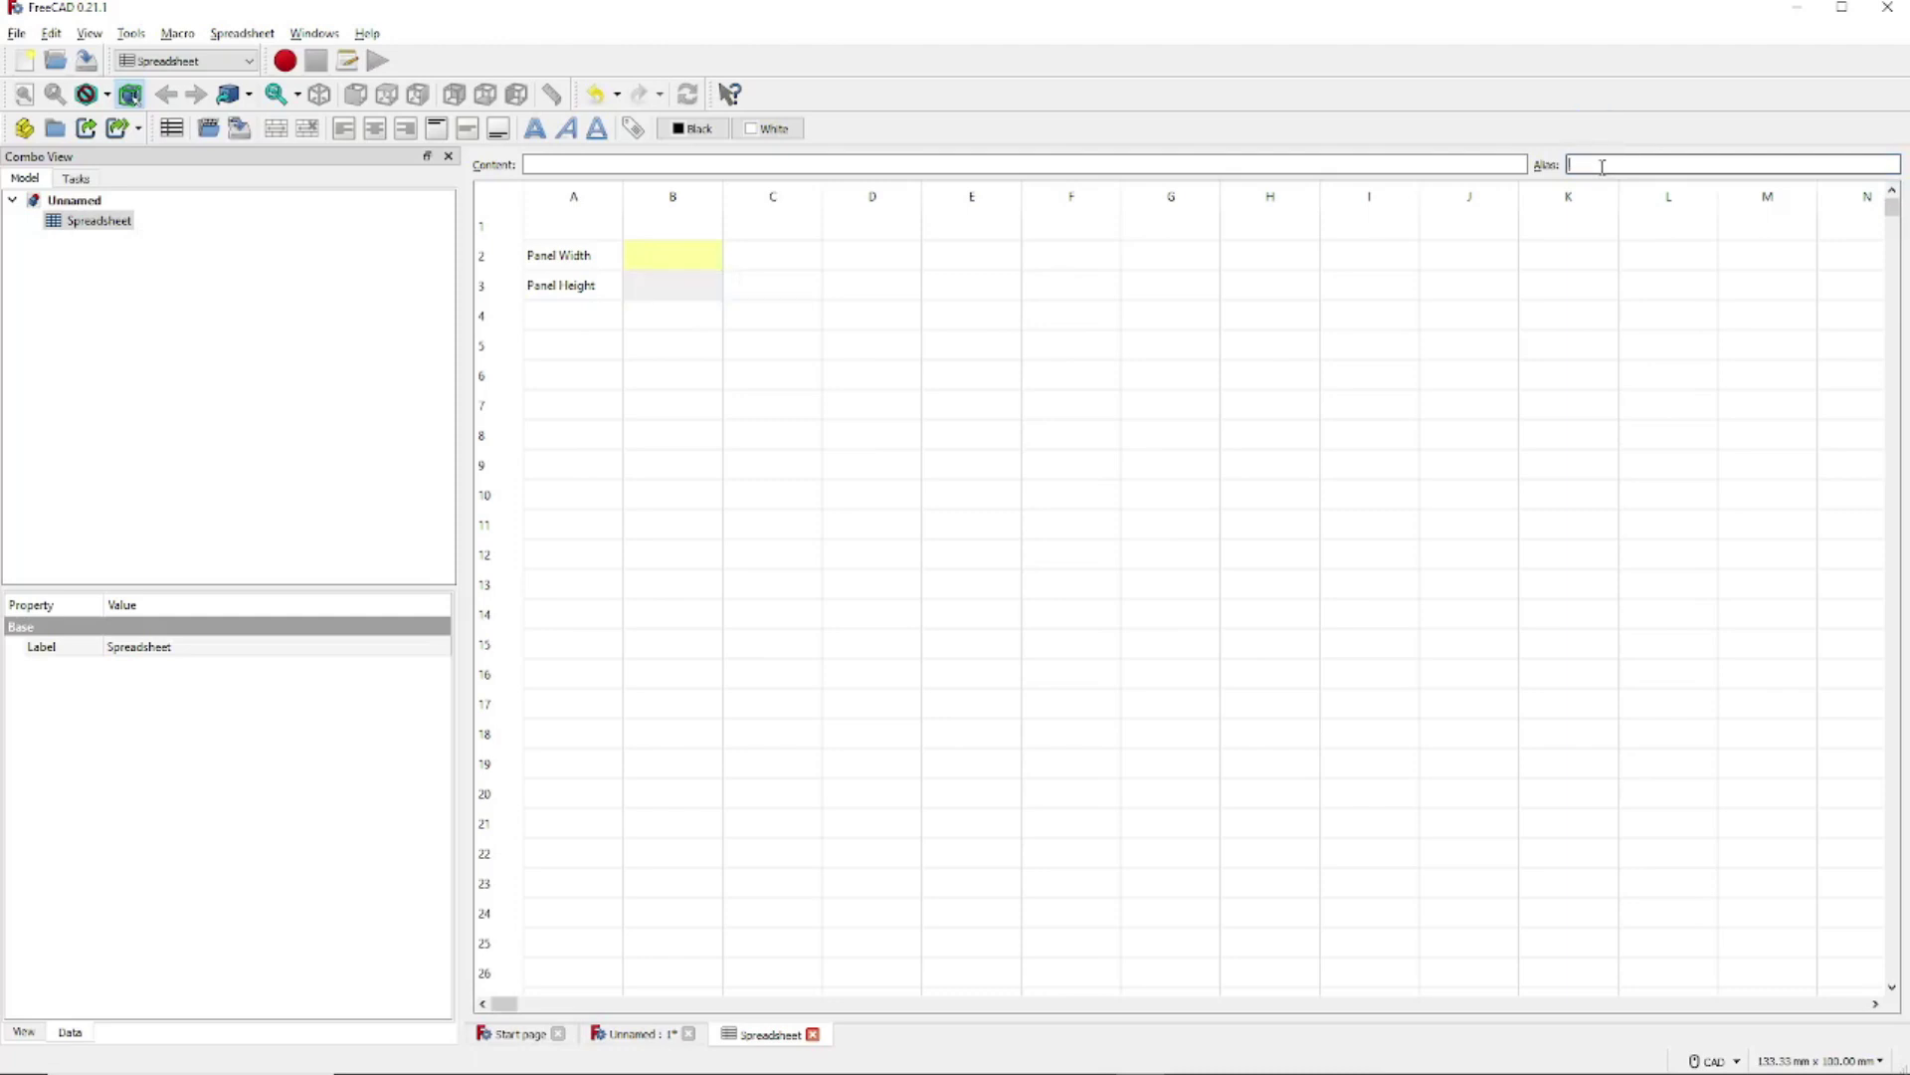
pyautogui.write('P')
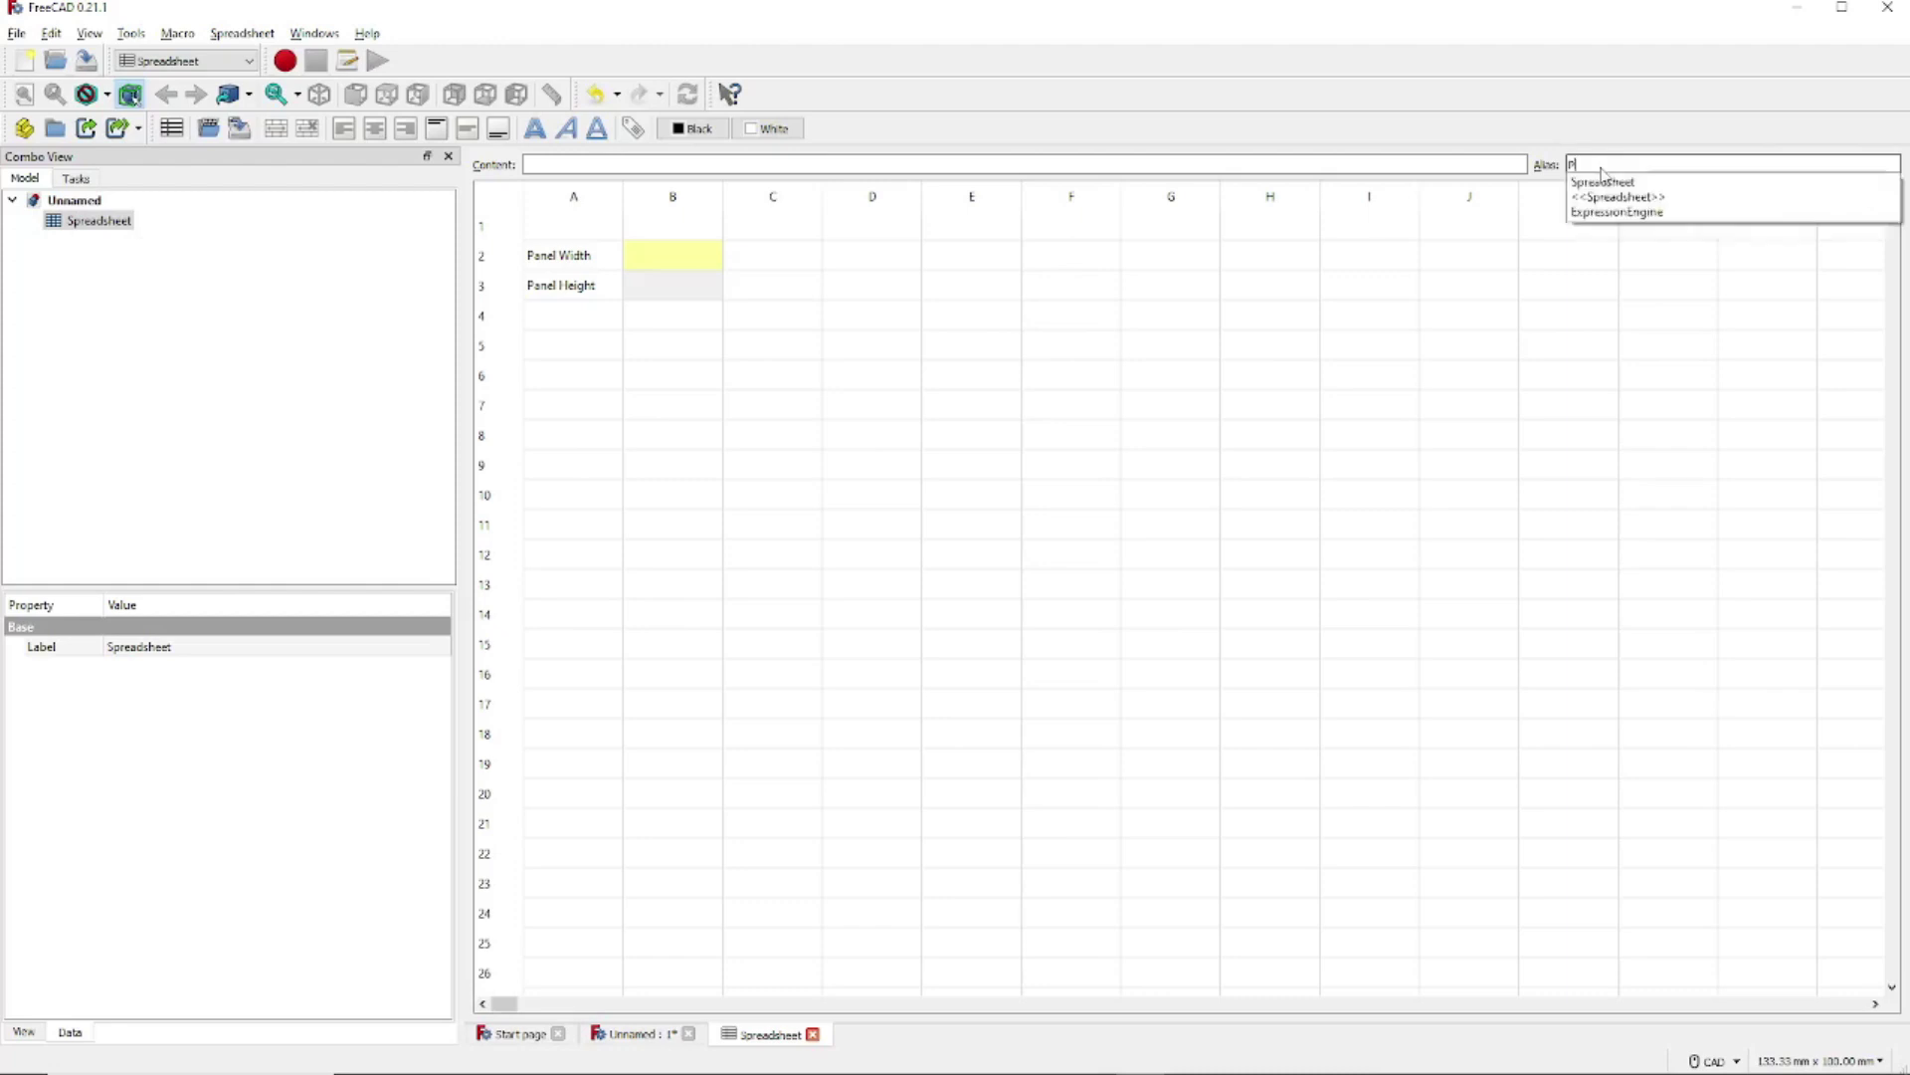
pyautogui.write('anelHeight')
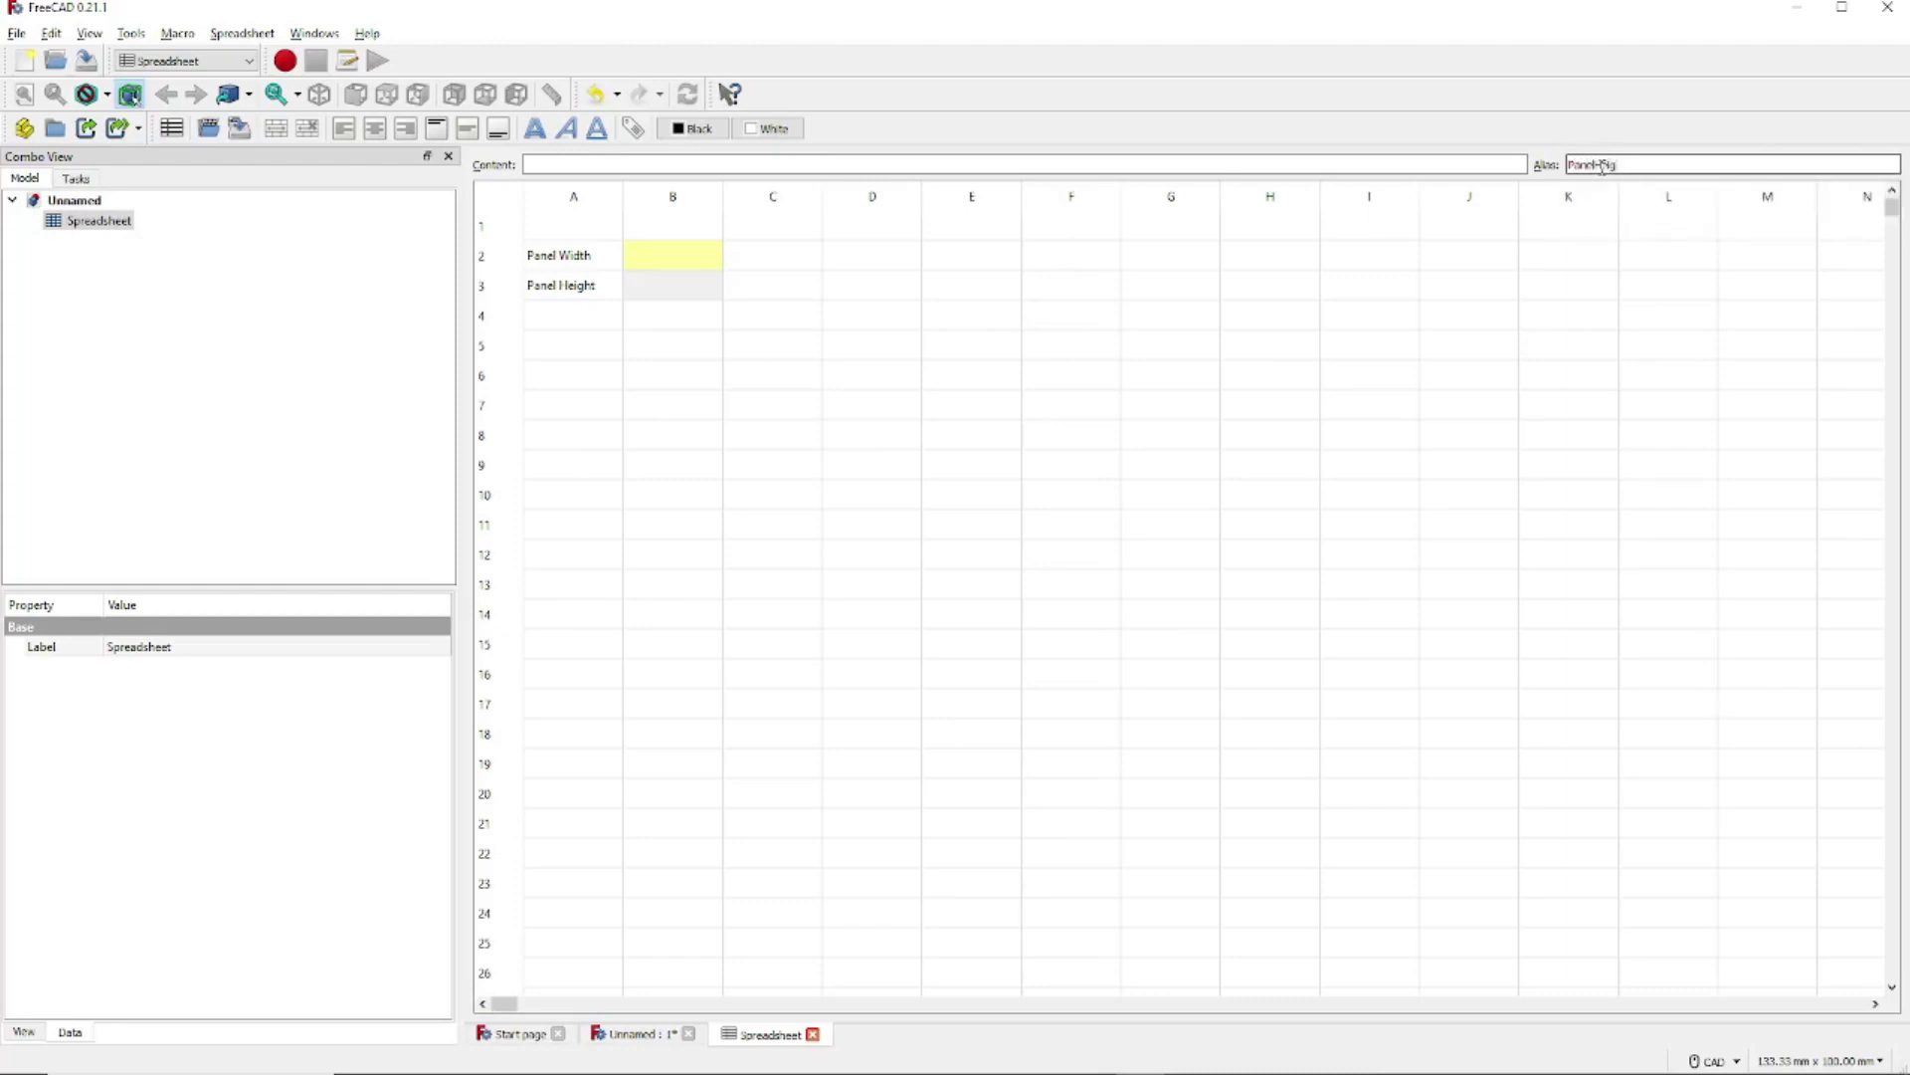
pyautogui.click(701, 290)
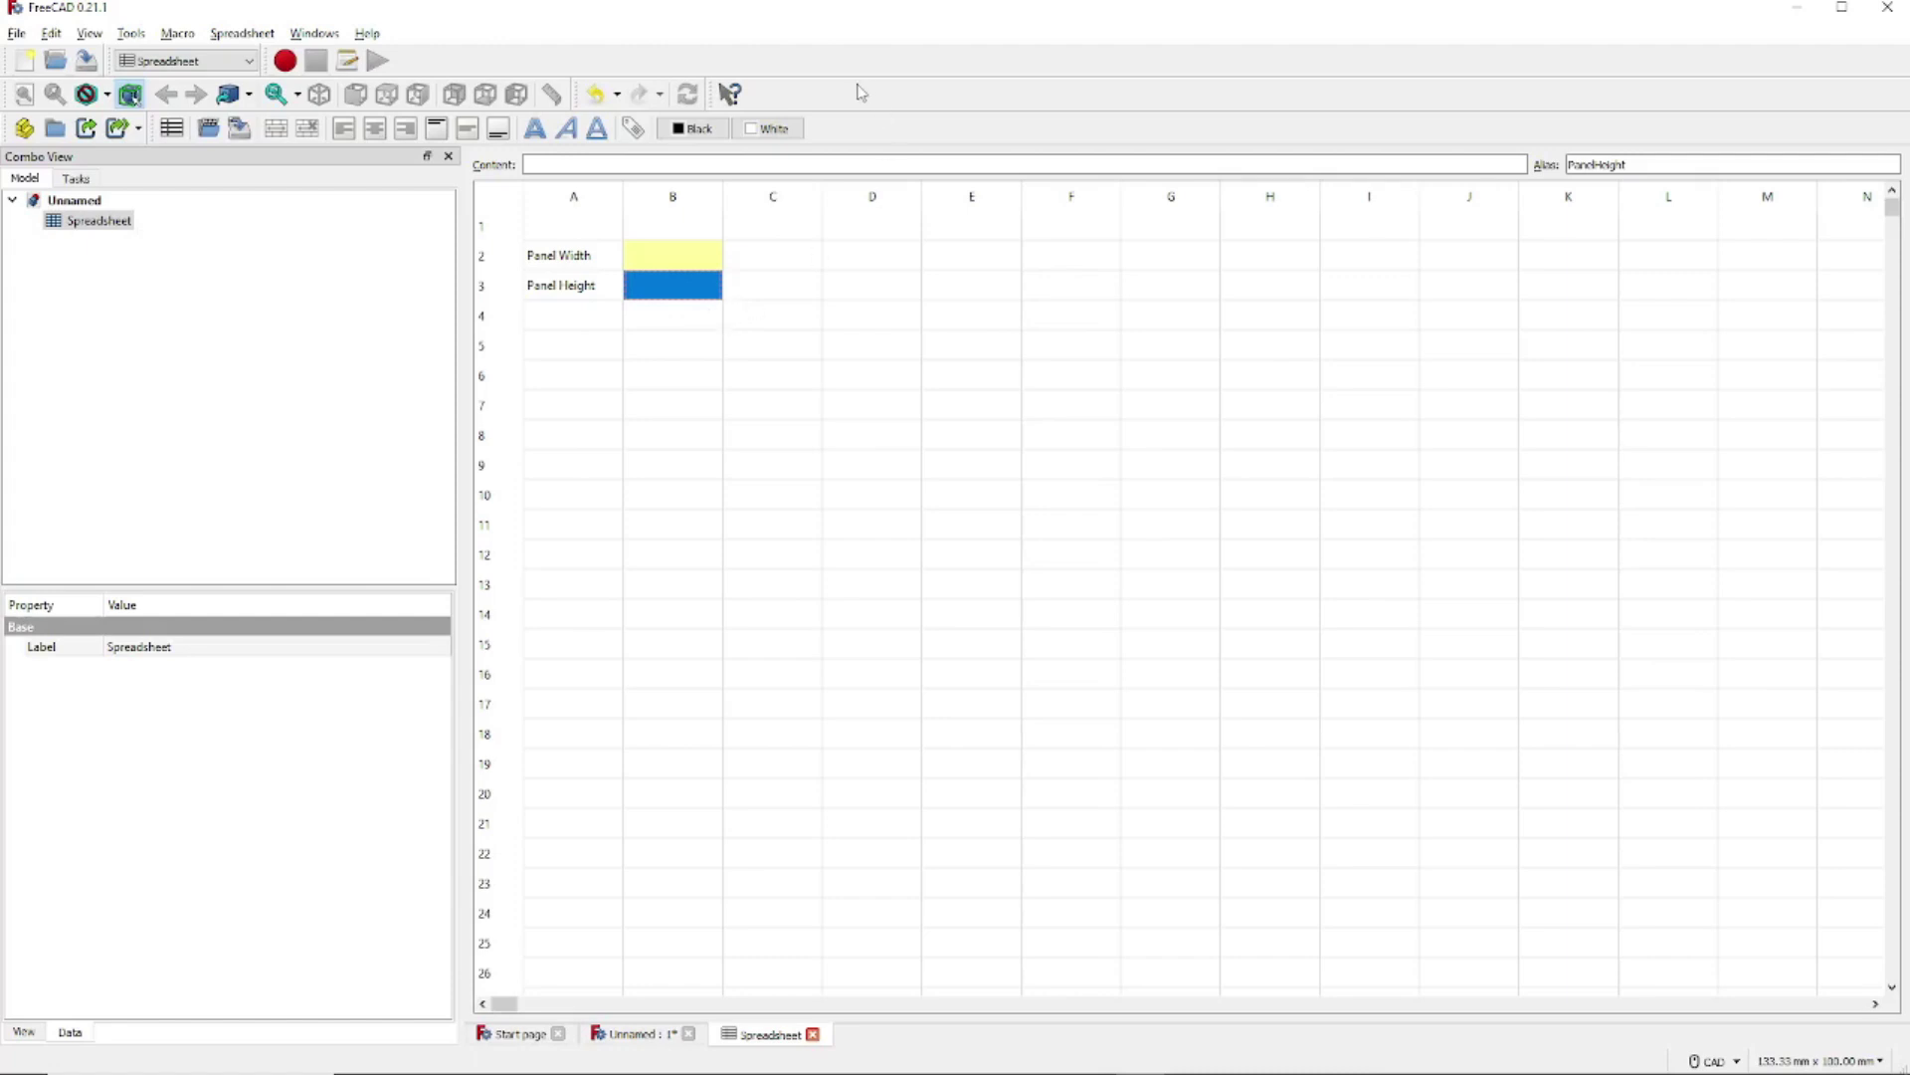
# Enter 40 in cell B2 and 20 in cell B3 as the panel dimensions
pyautogui.click(696, 262)
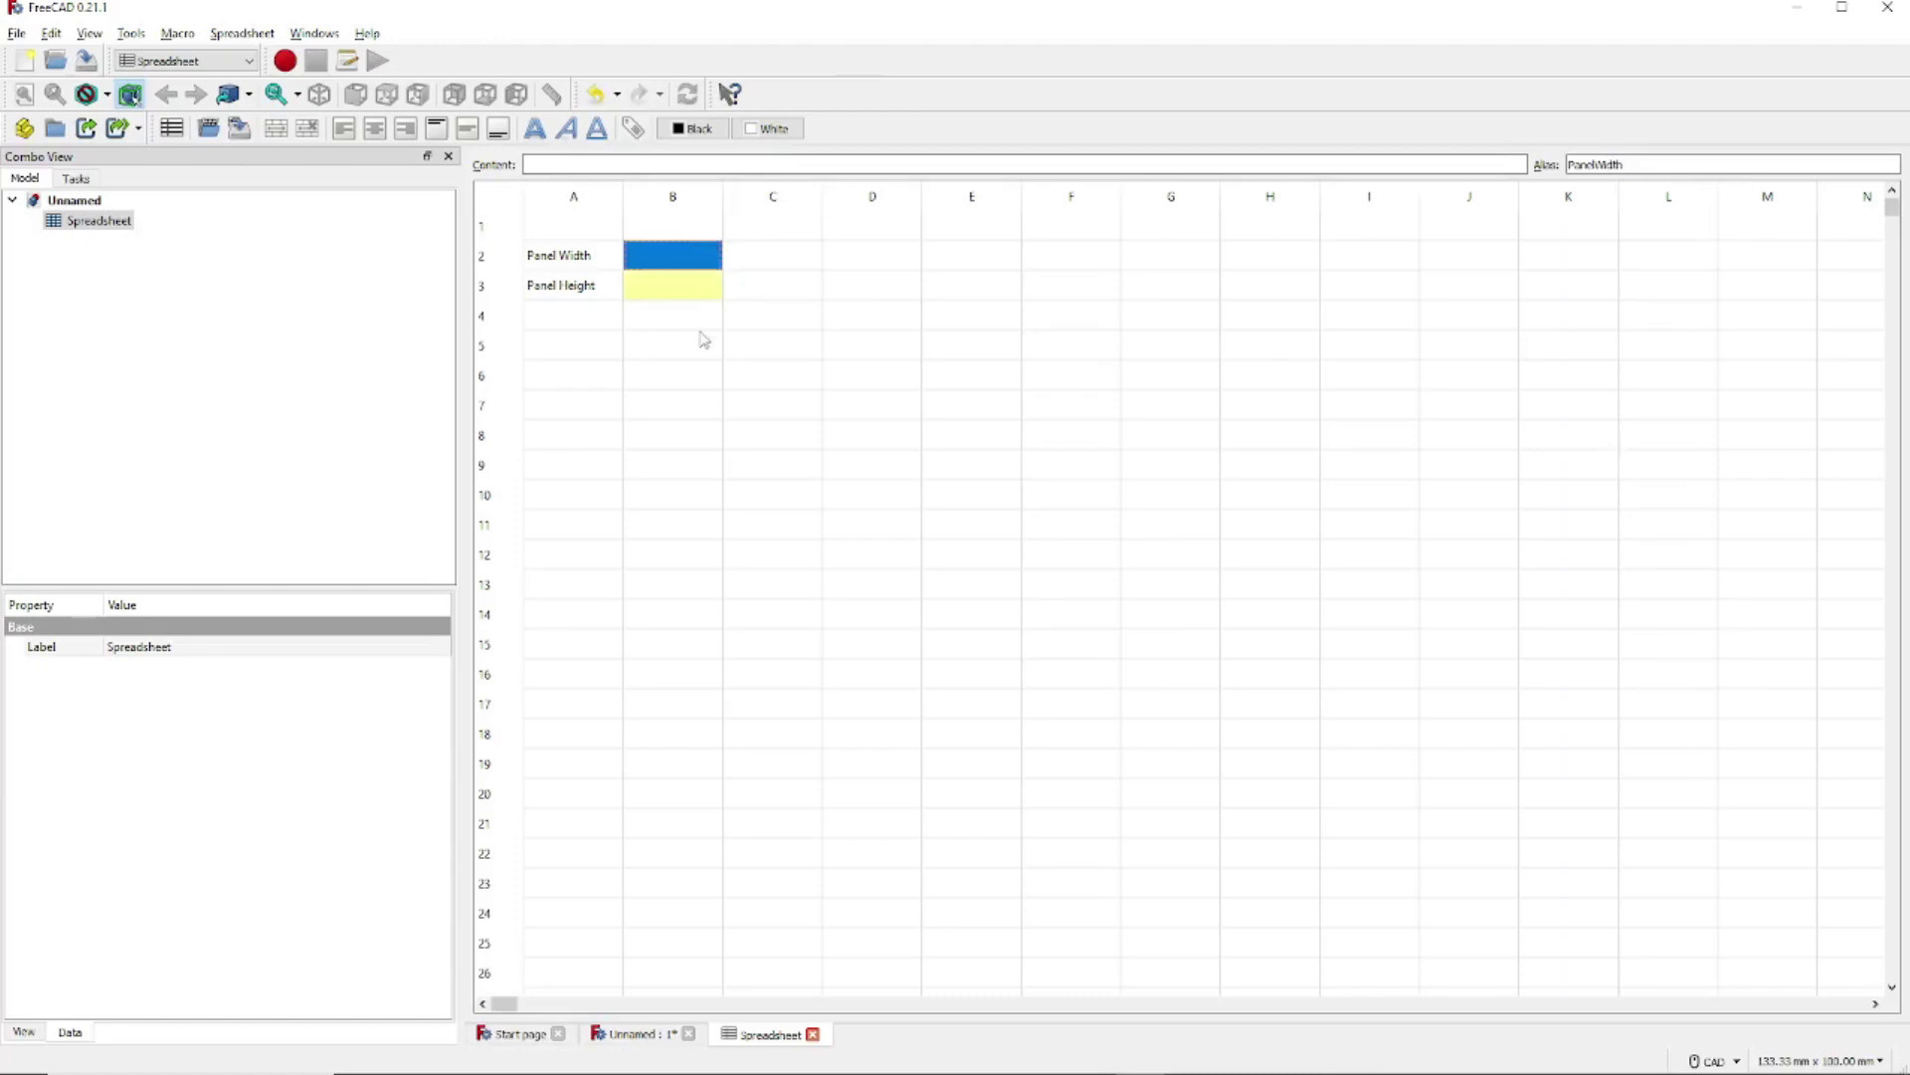
pyautogui.write('40')
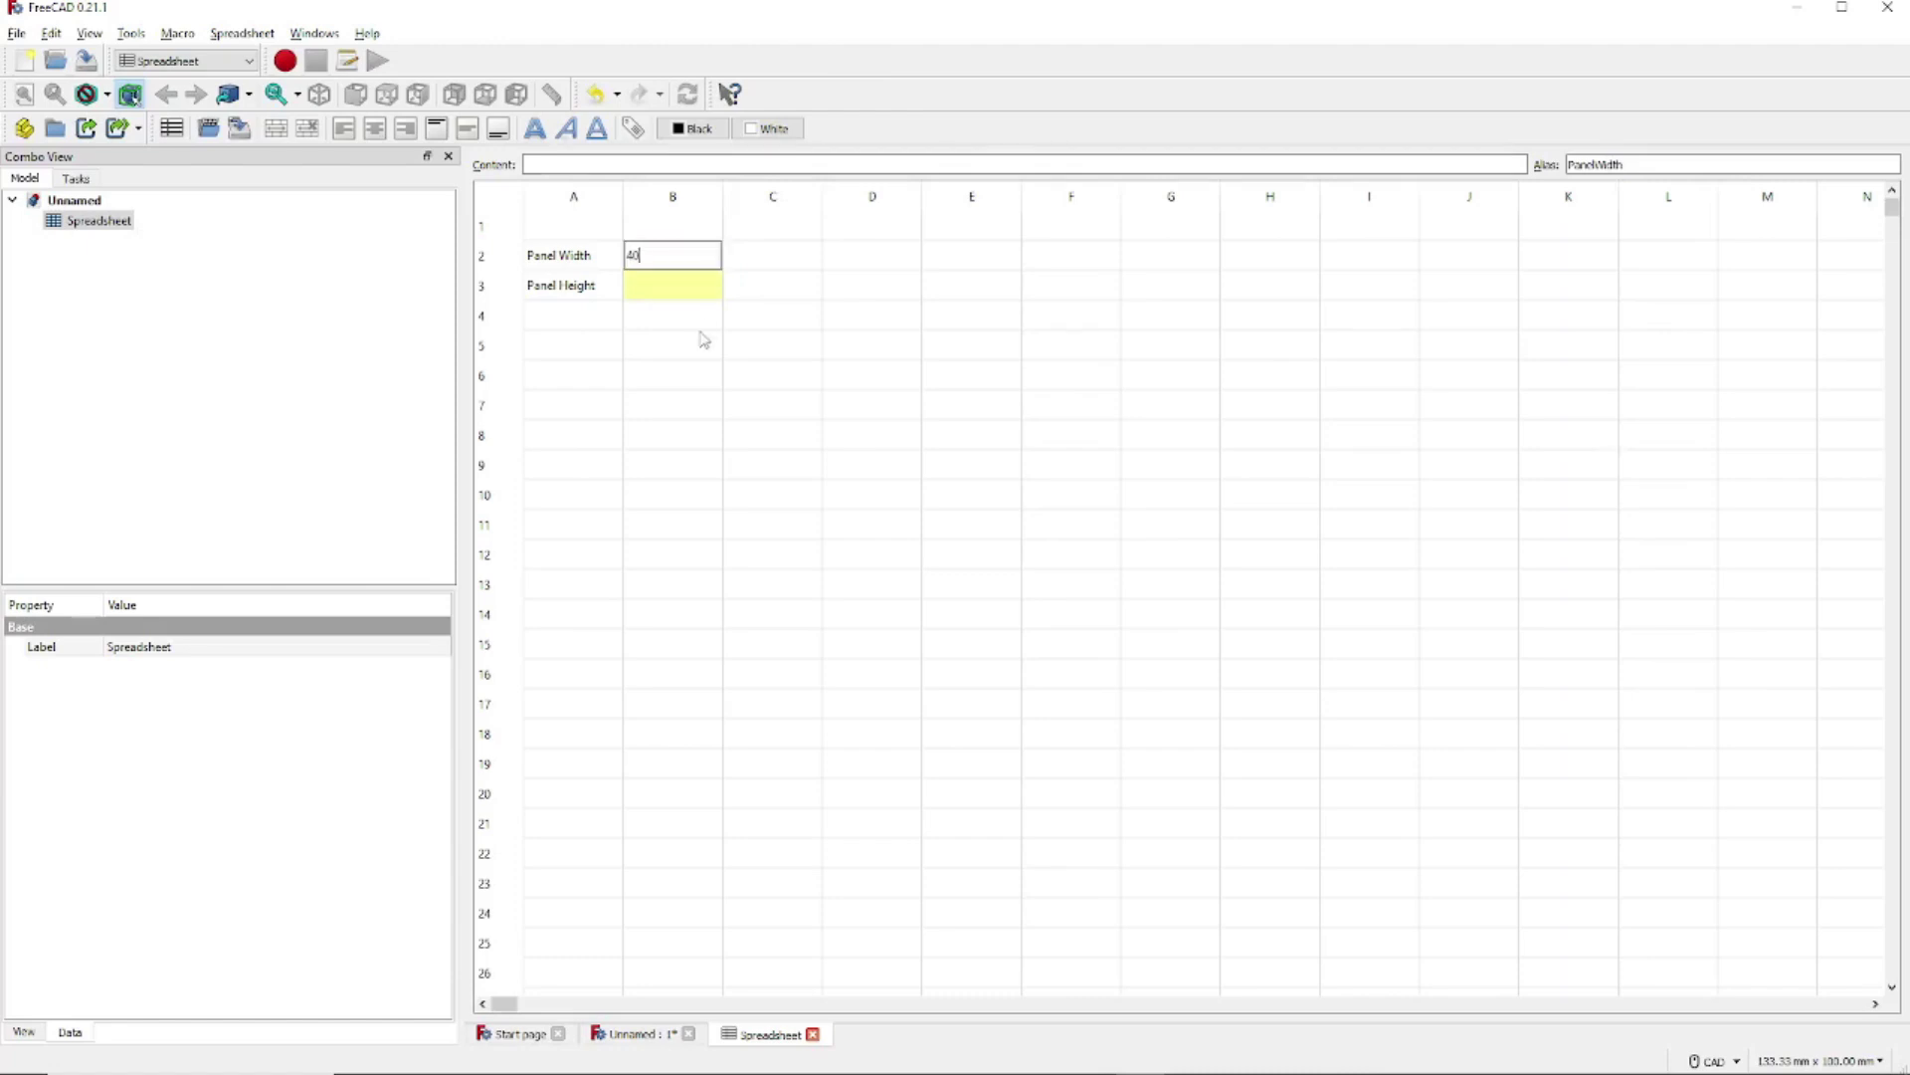
pyautogui.press('Tab')
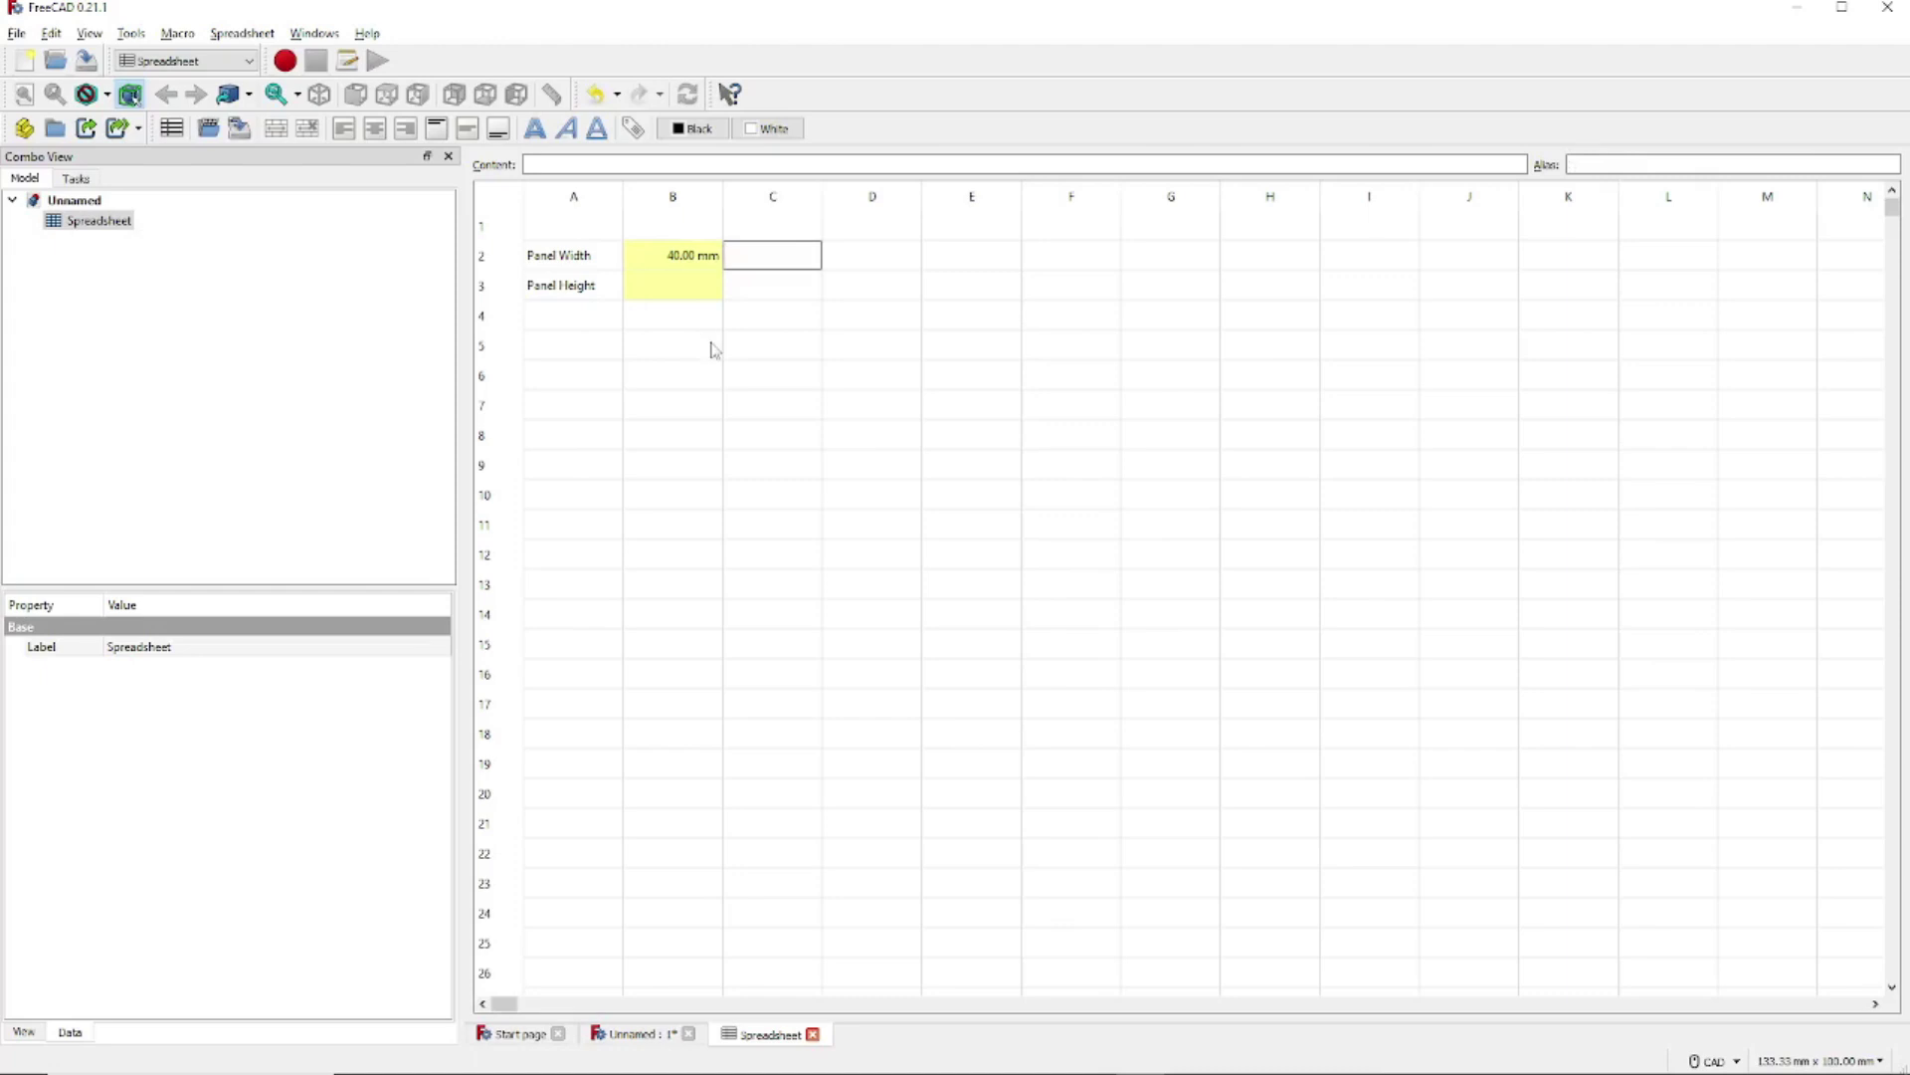
pyautogui.click(681, 297)
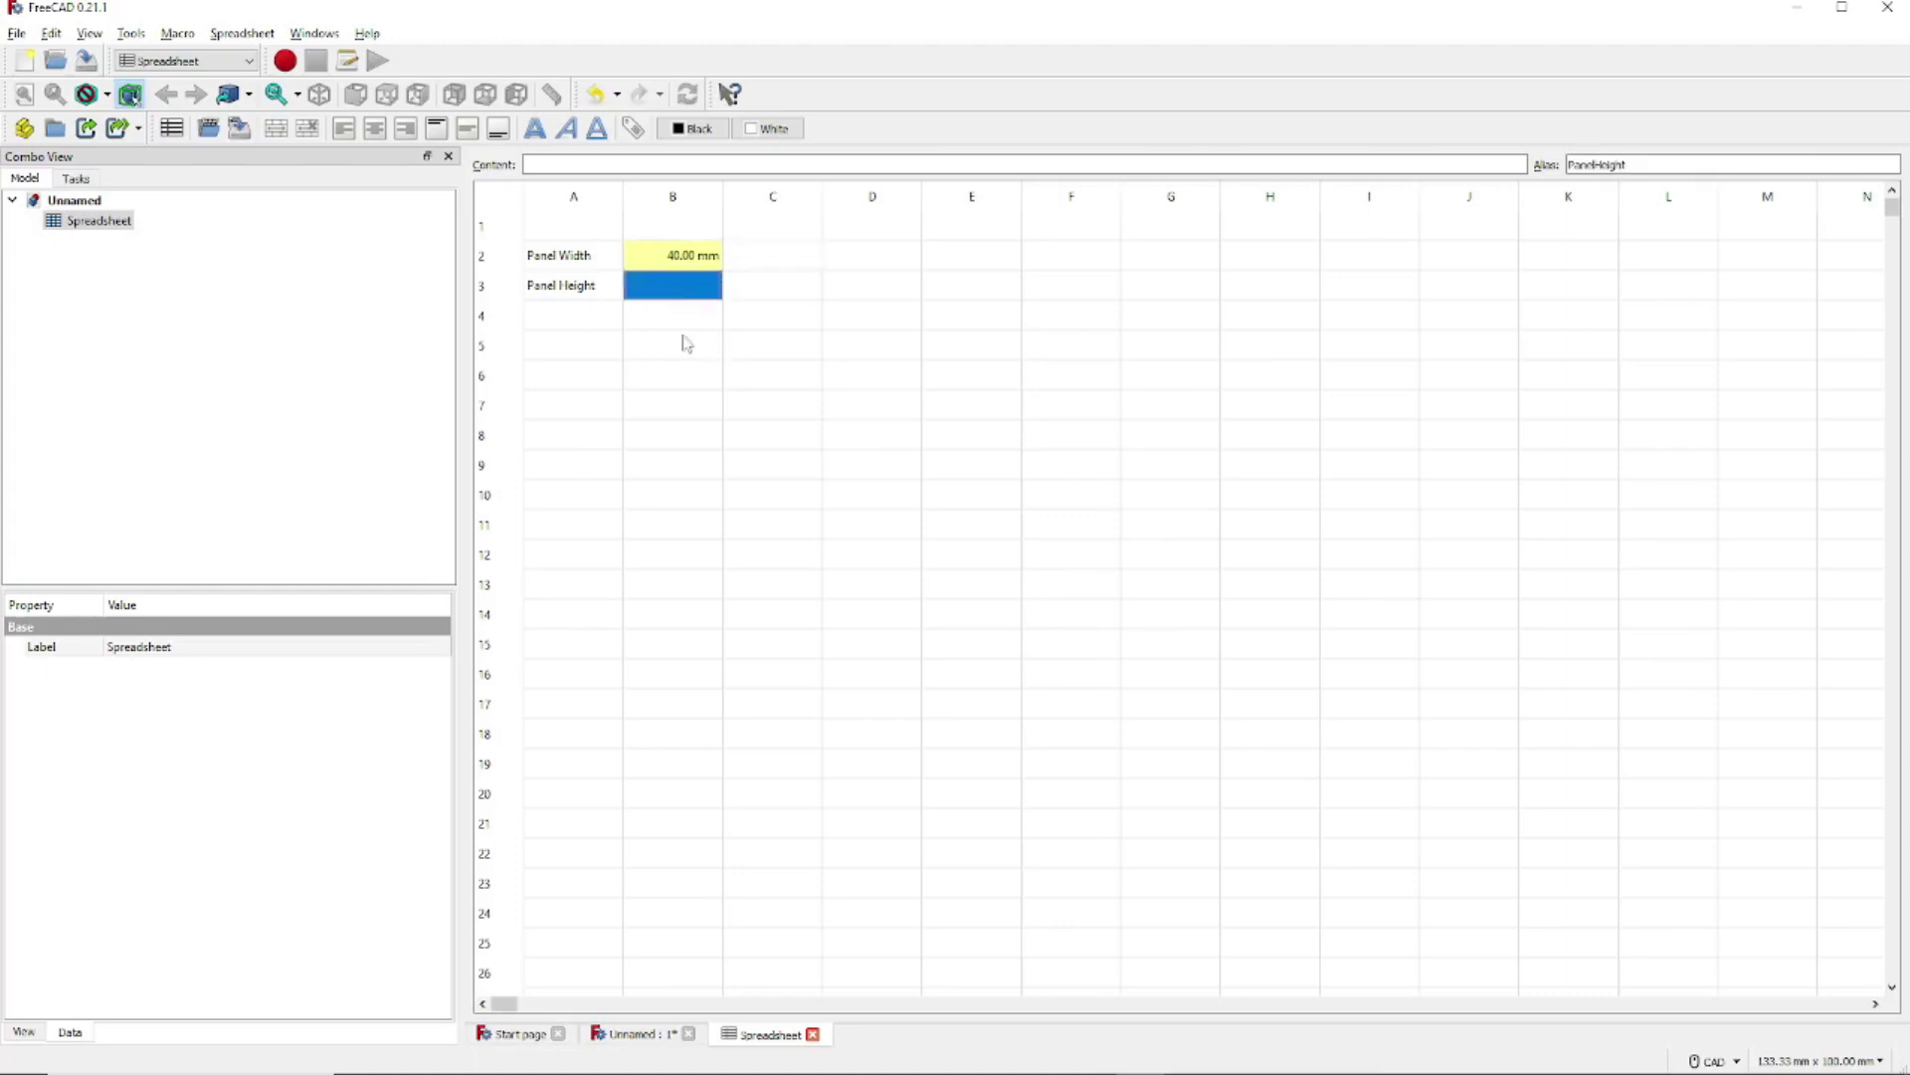
pyautogui.write('20')
pyautogui.press('Tab')
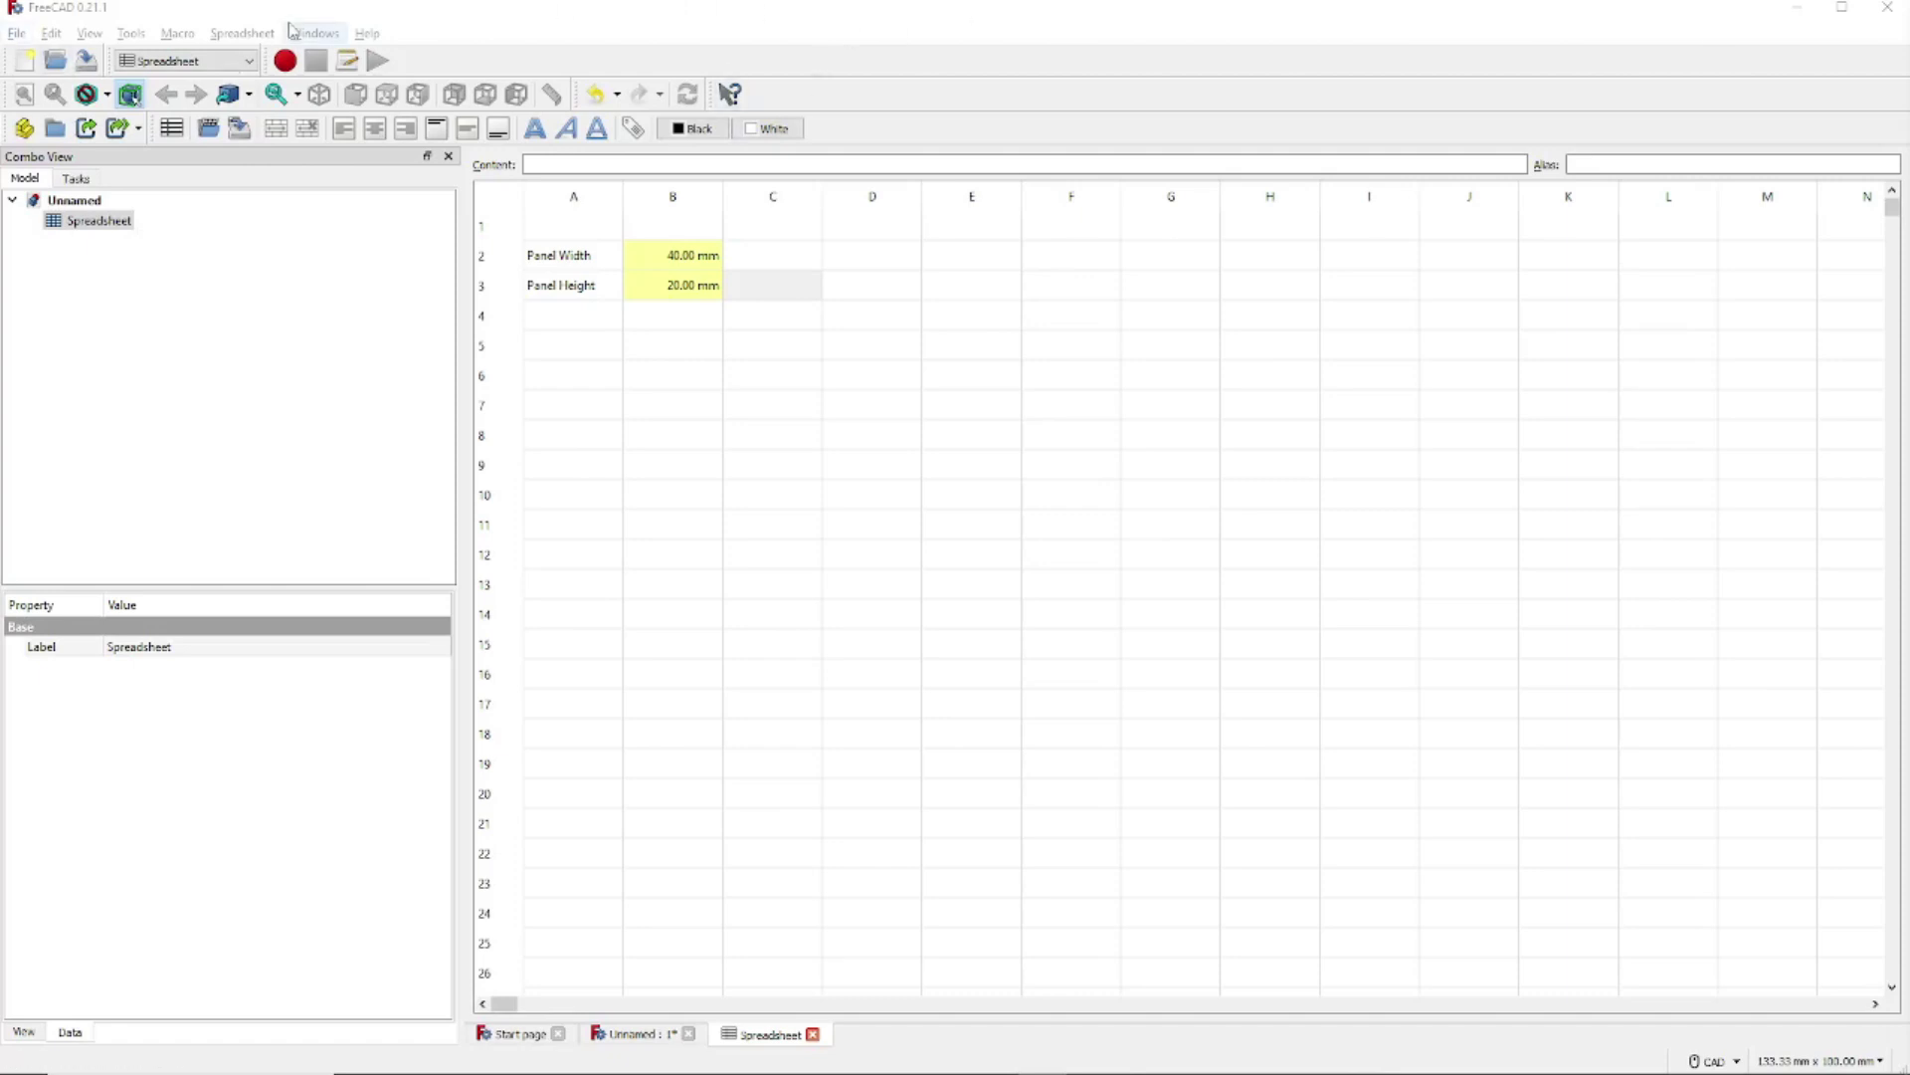
# In Part Design, create a new body and start a sketch on the XY plane
pyautogui.click(250, 64)
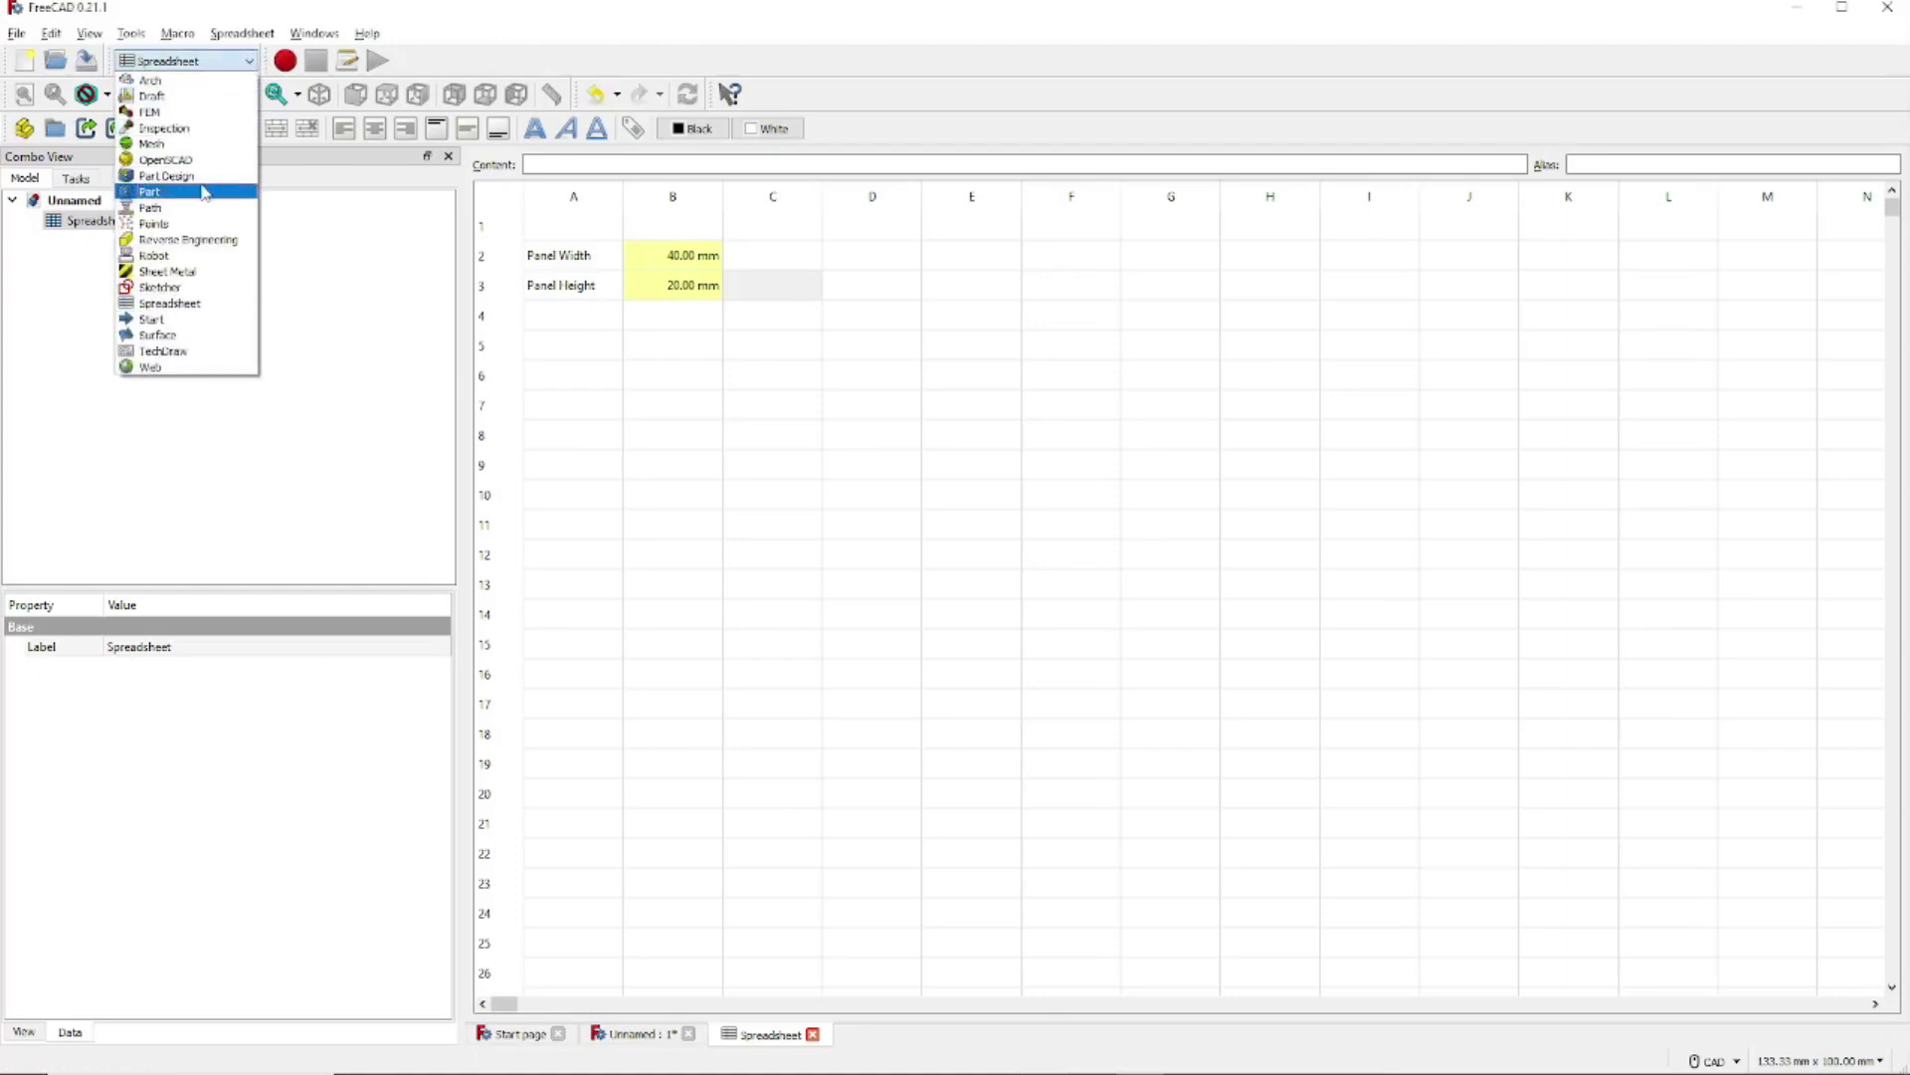
pyautogui.click(167, 176)
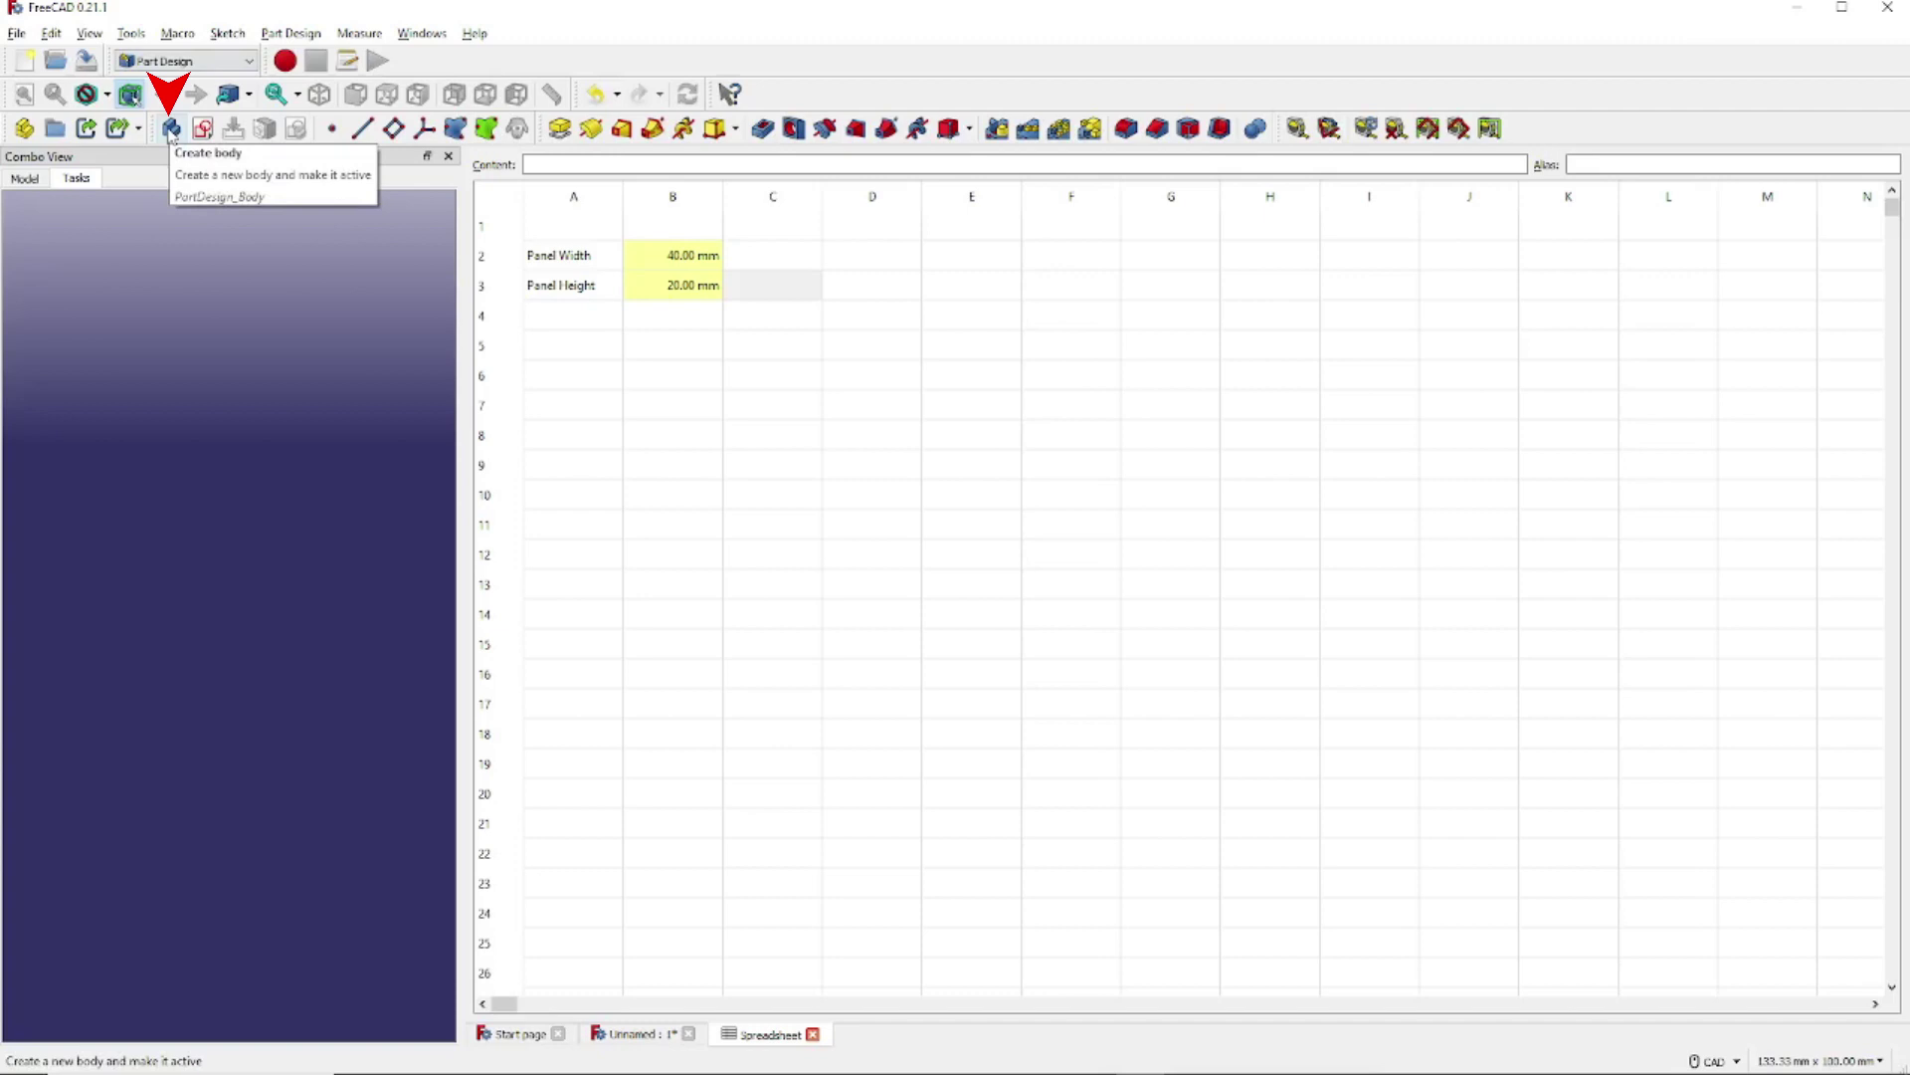
pyautogui.click(171, 129)
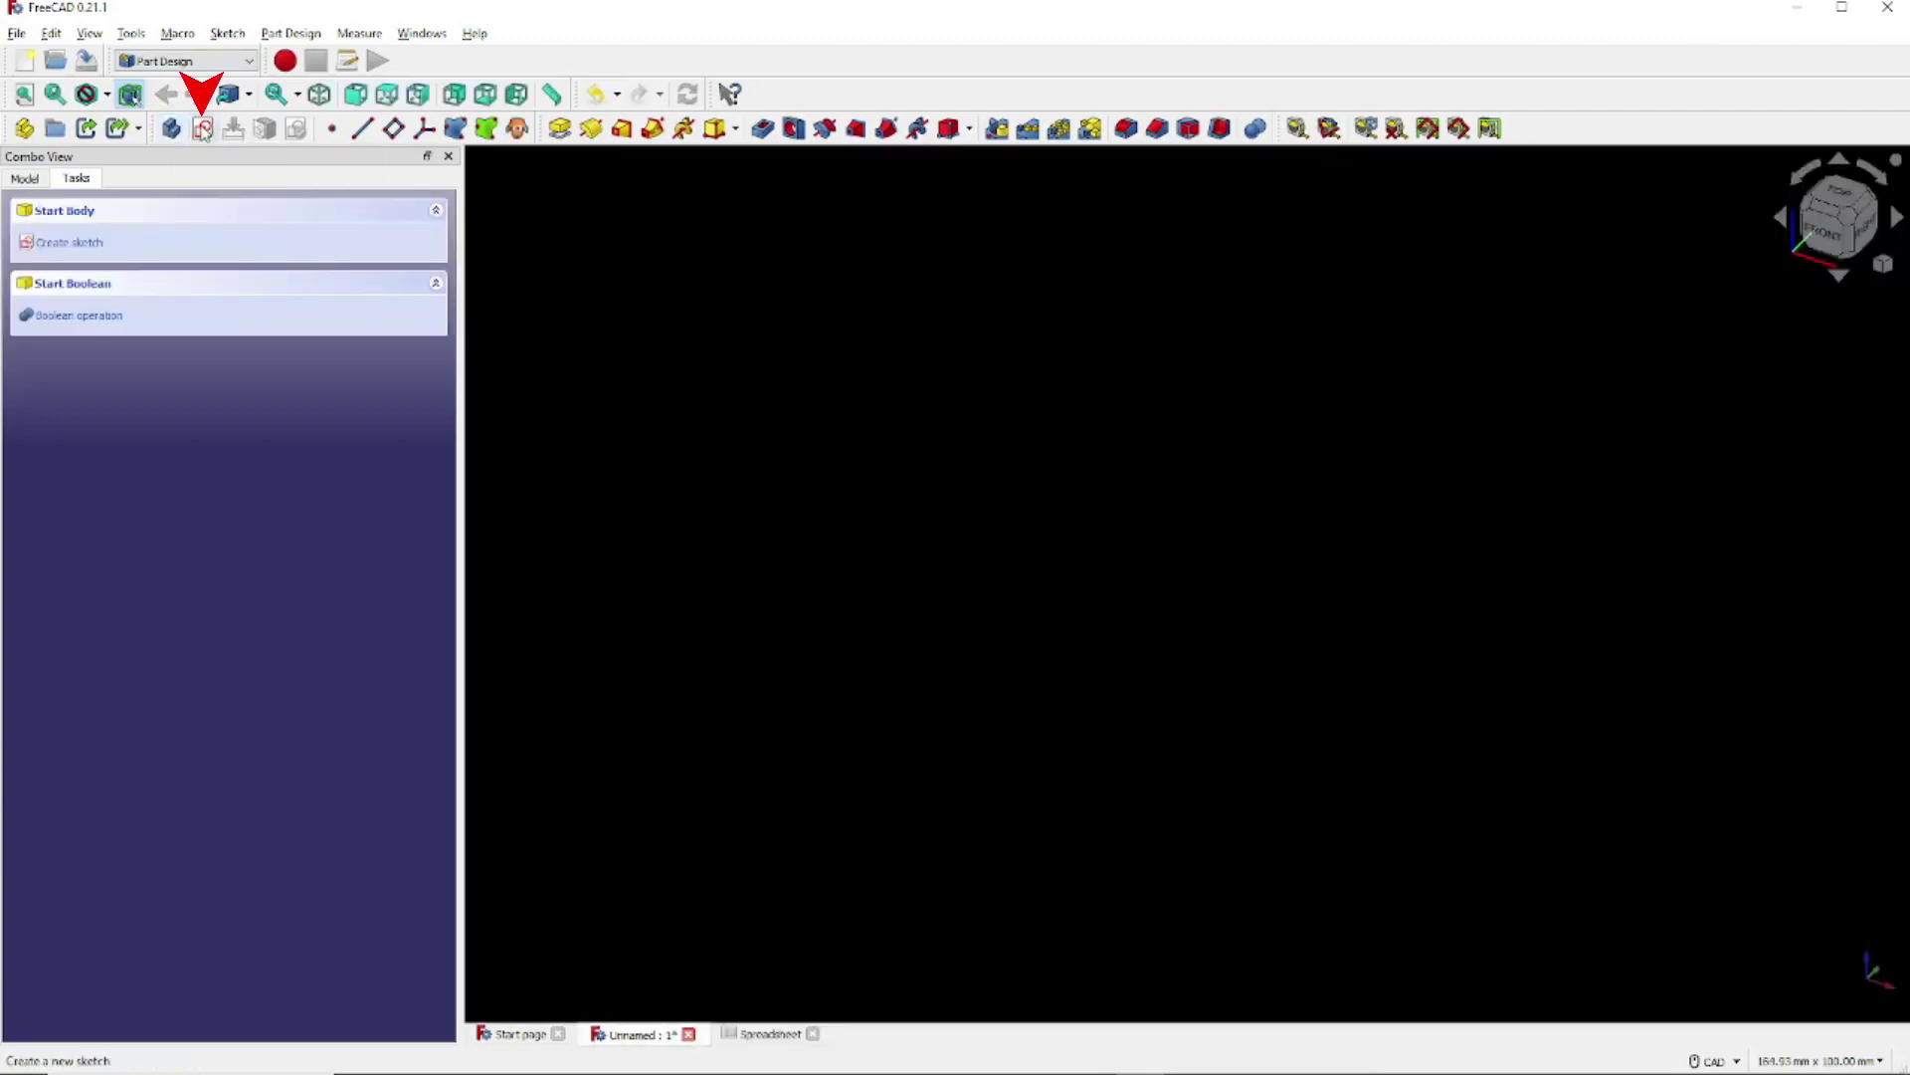
pyautogui.click(202, 131)
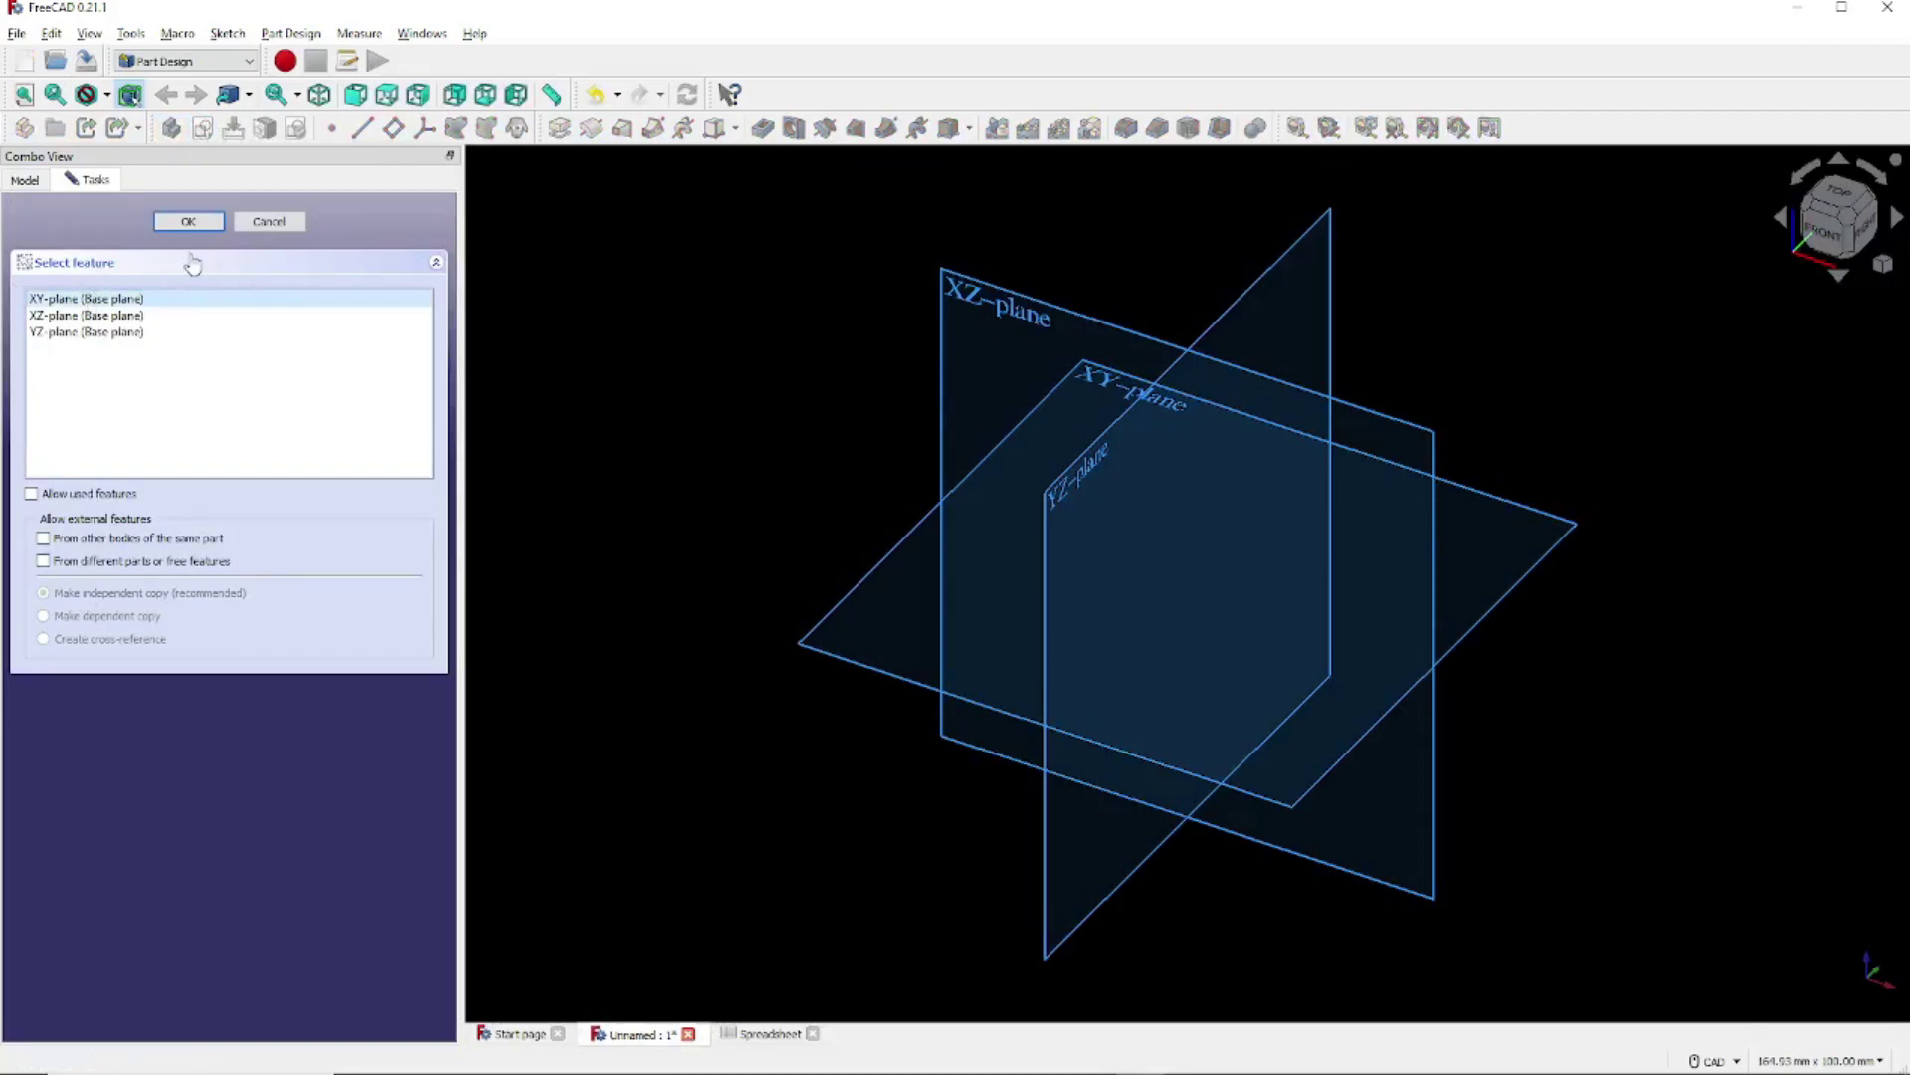
pyautogui.click(187, 221)
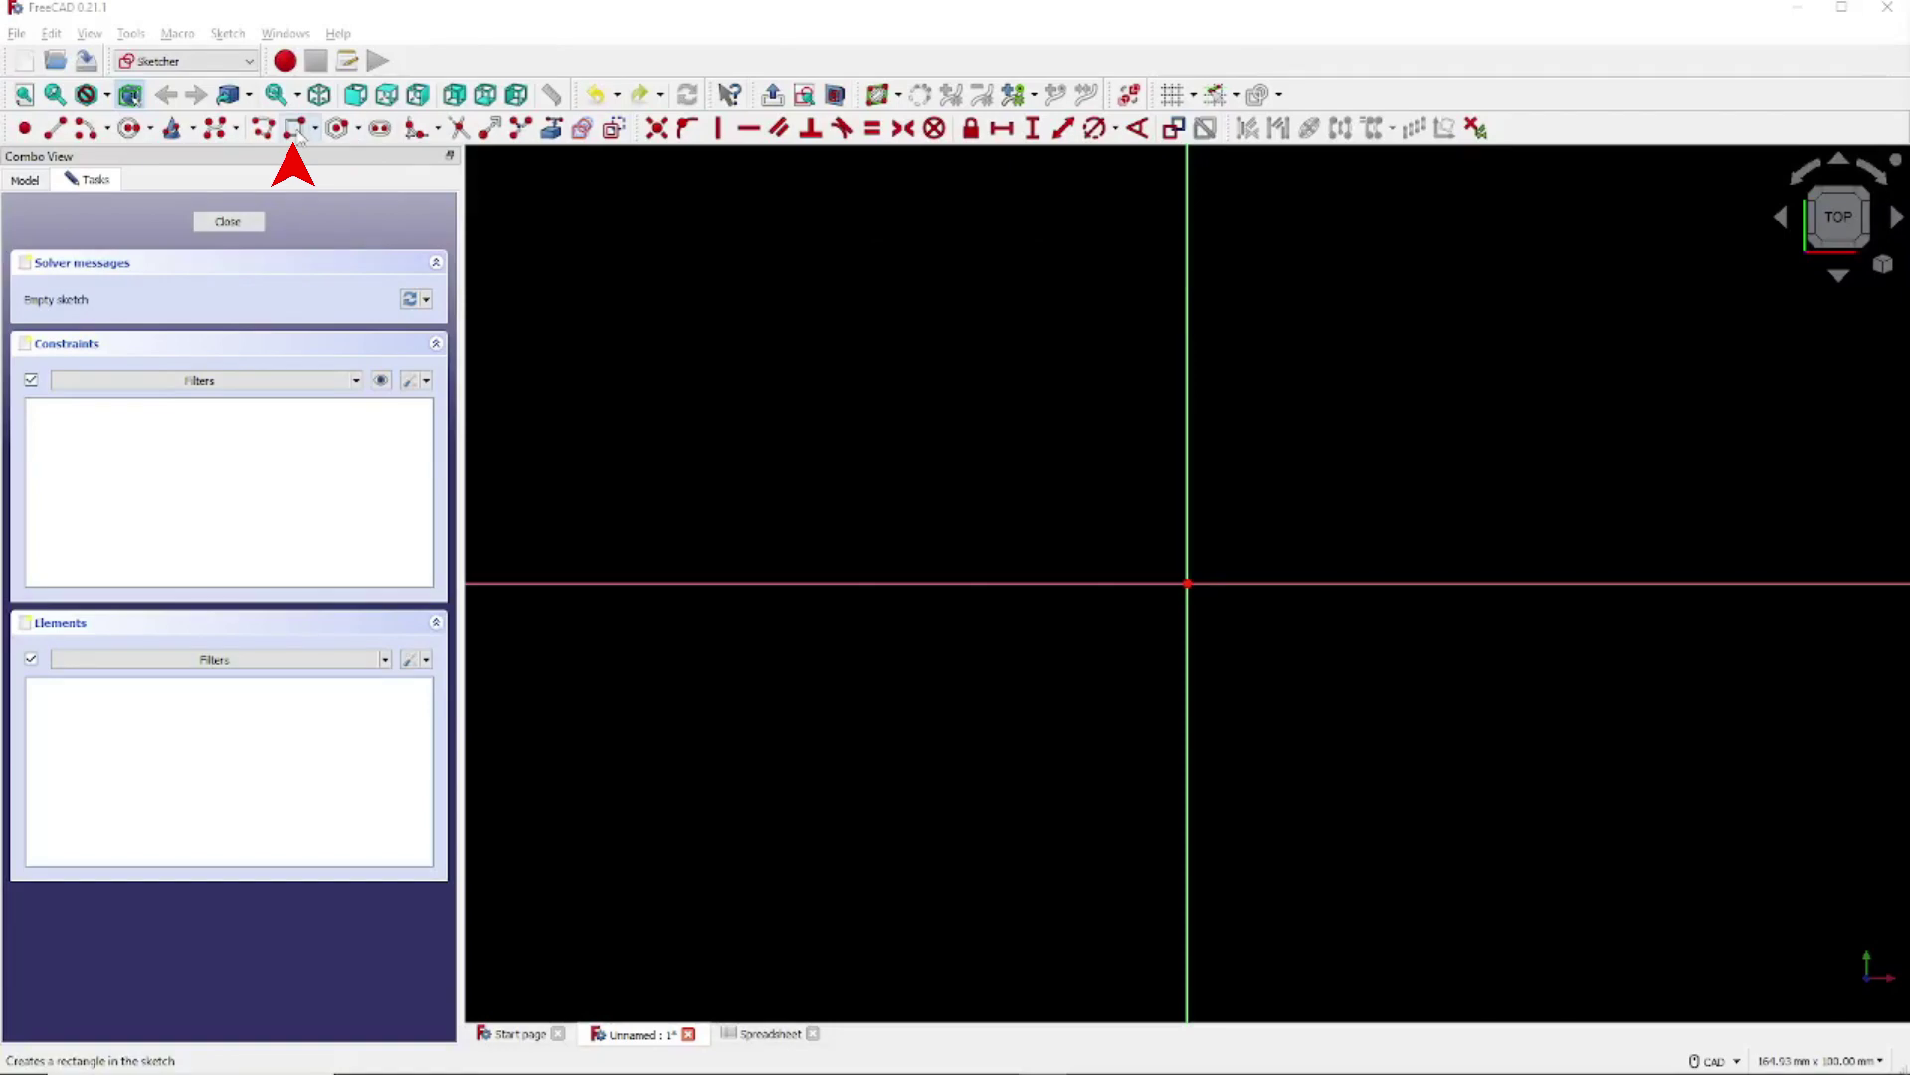
# Draw a rectangle enclosing the origin with the Rectangle tool
pyautogui.click(295, 129)
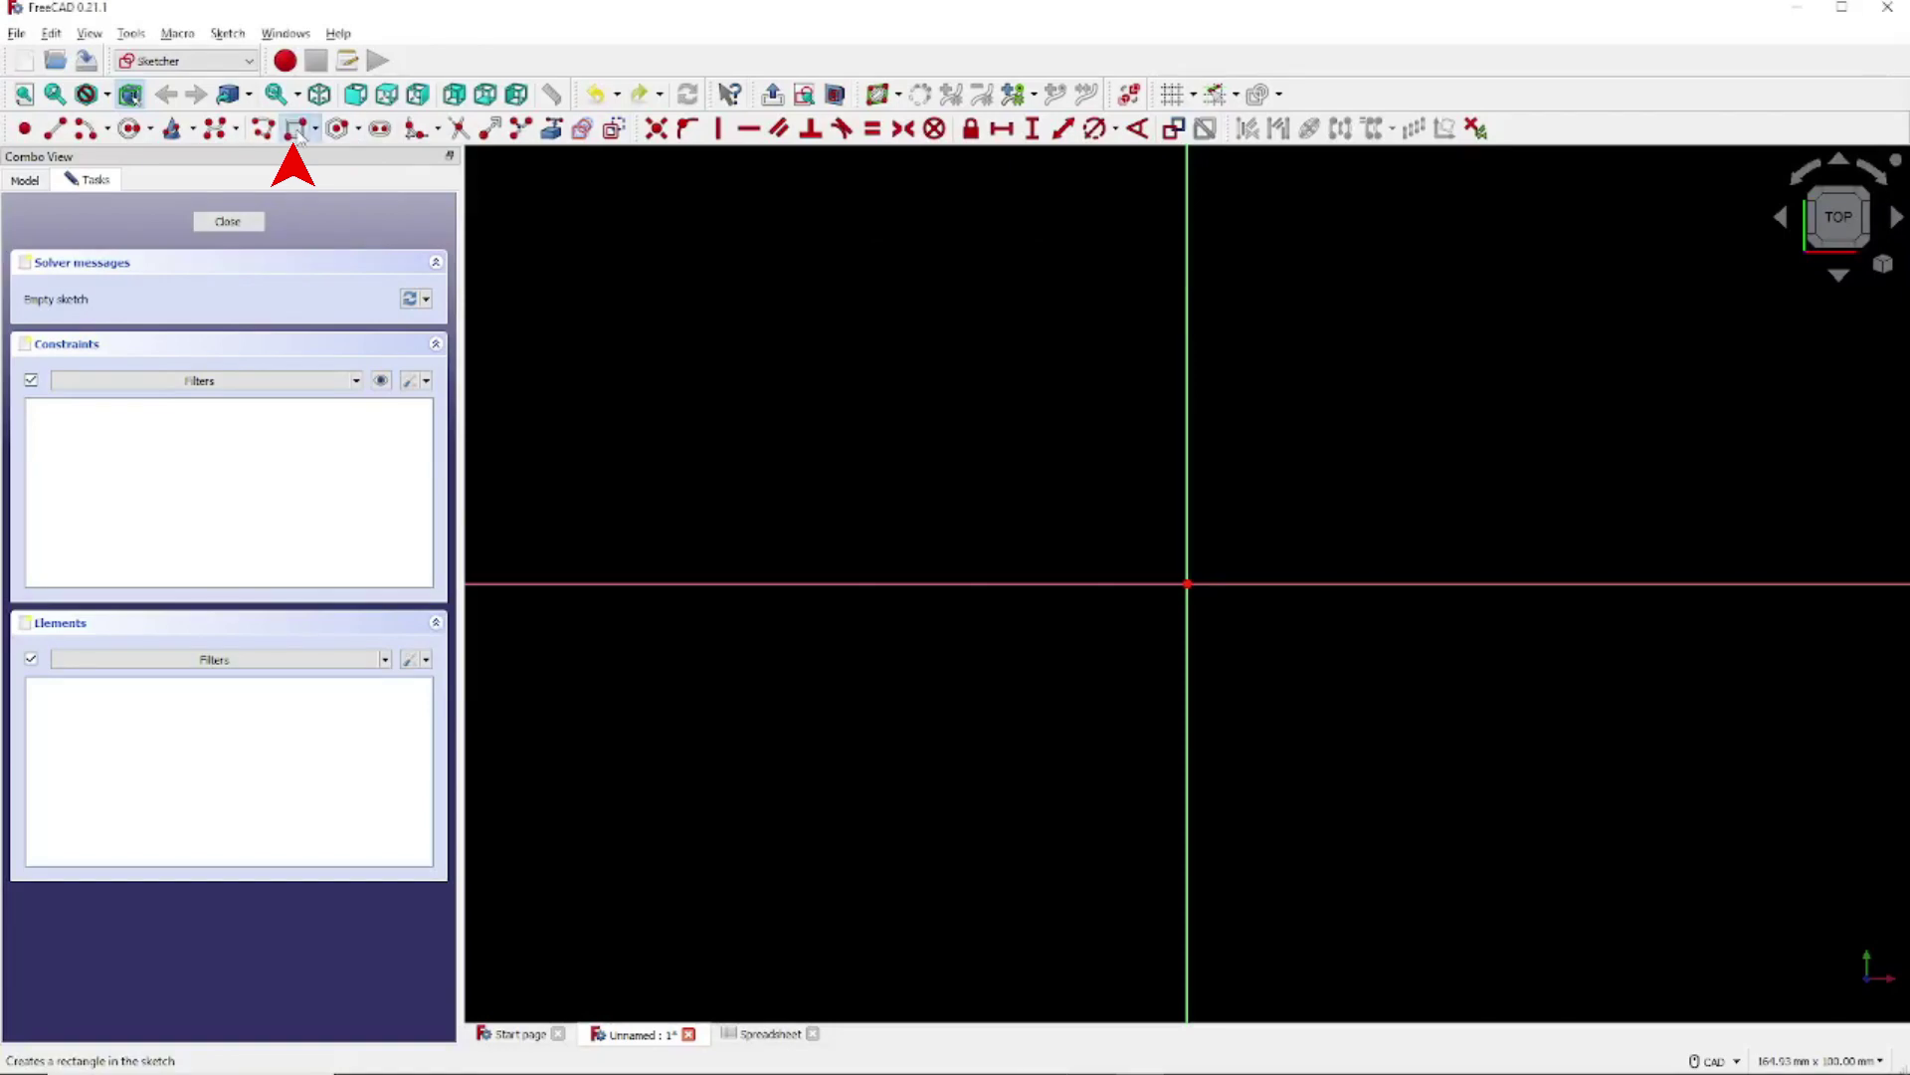
pyautogui.click(1058, 468)
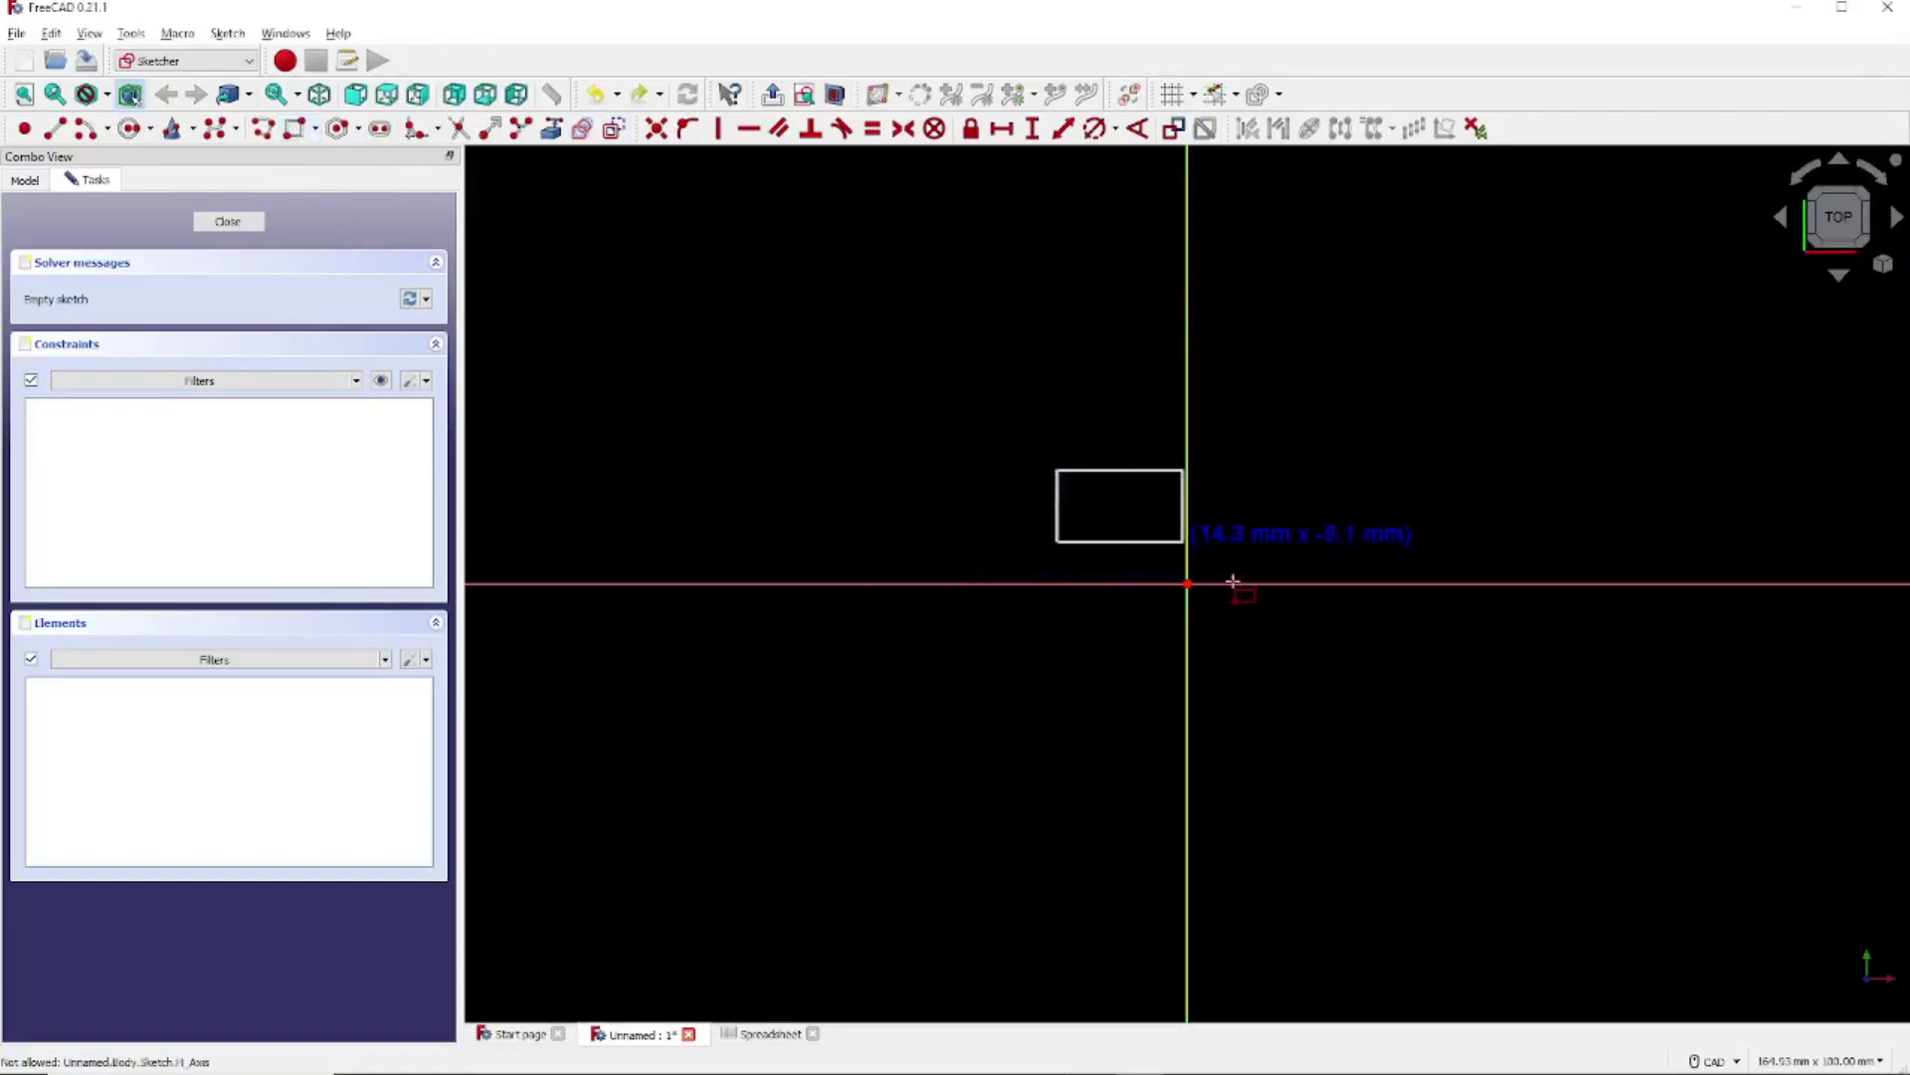
pyautogui.click(1378, 706)
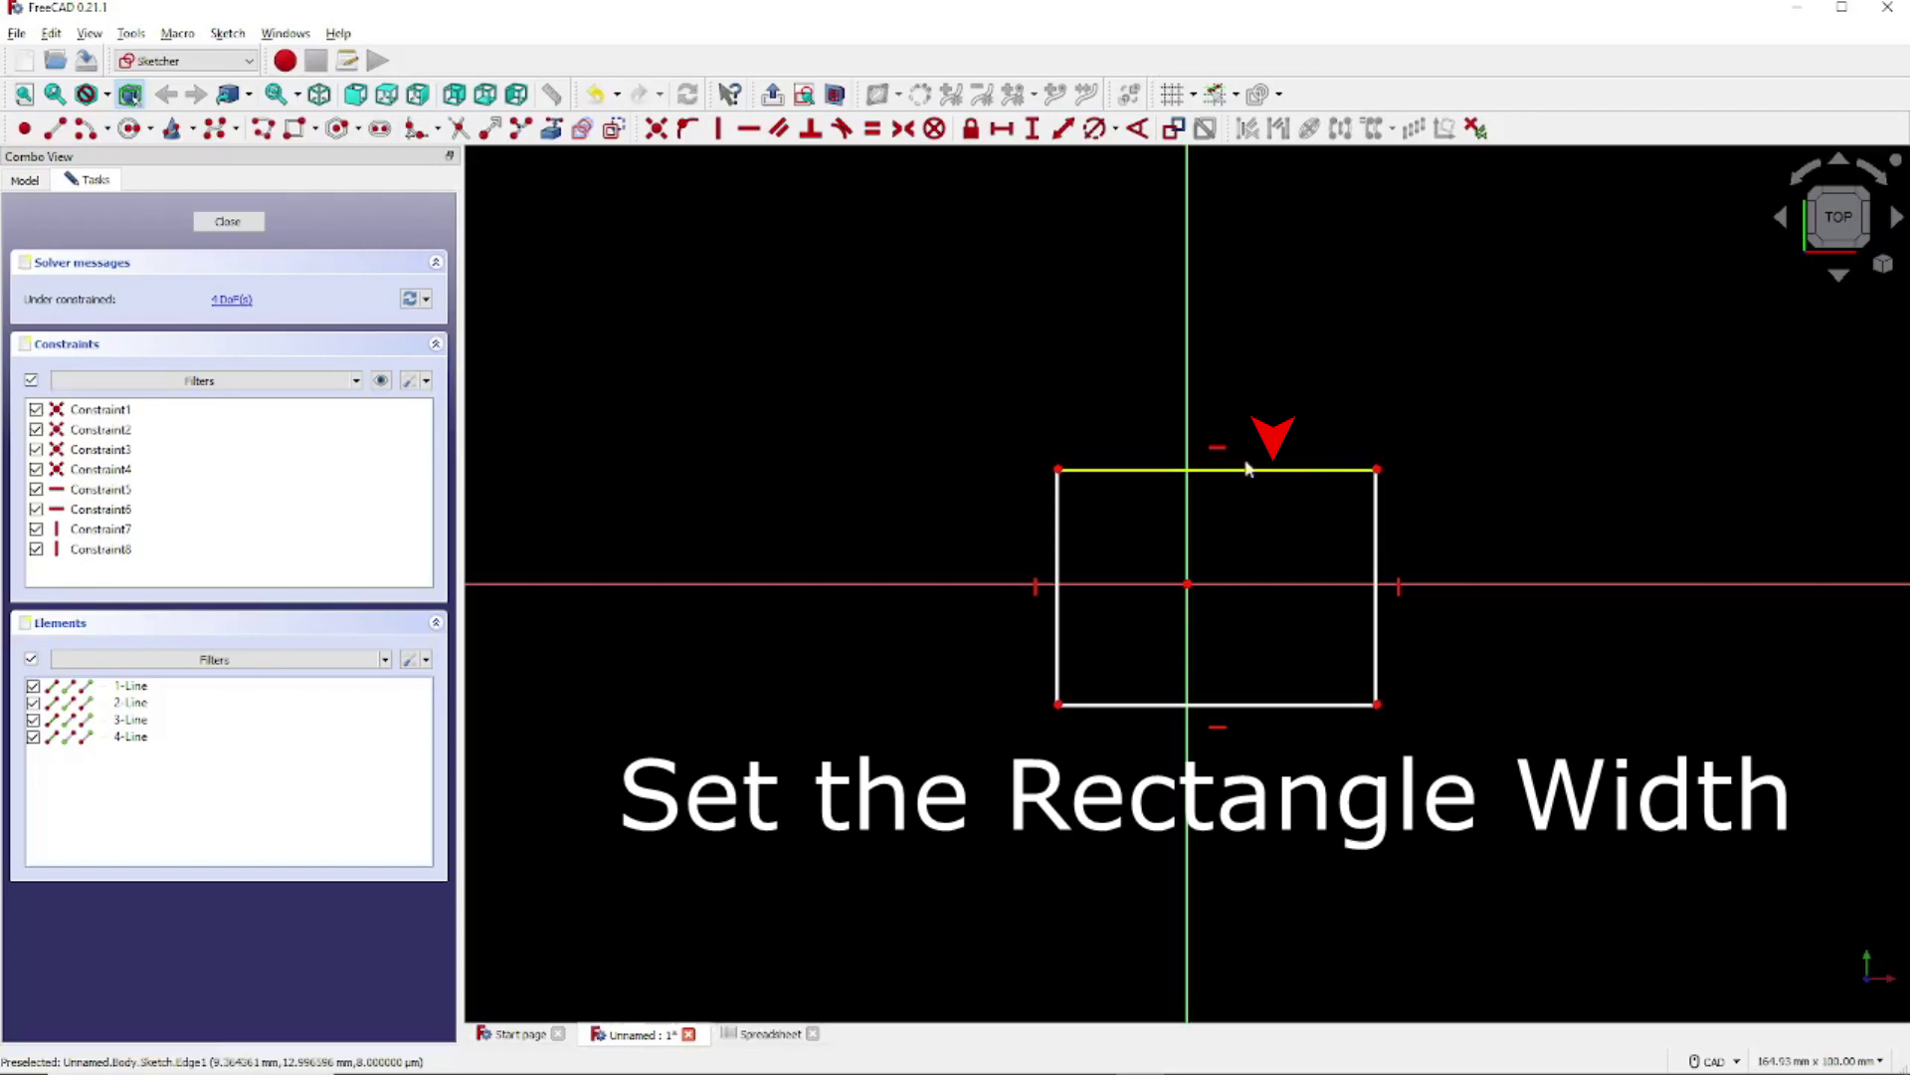
# Constrain the rectangle's top edge length with the expression Spreadsheet.PanelWidth
pyautogui.click(1065, 130)
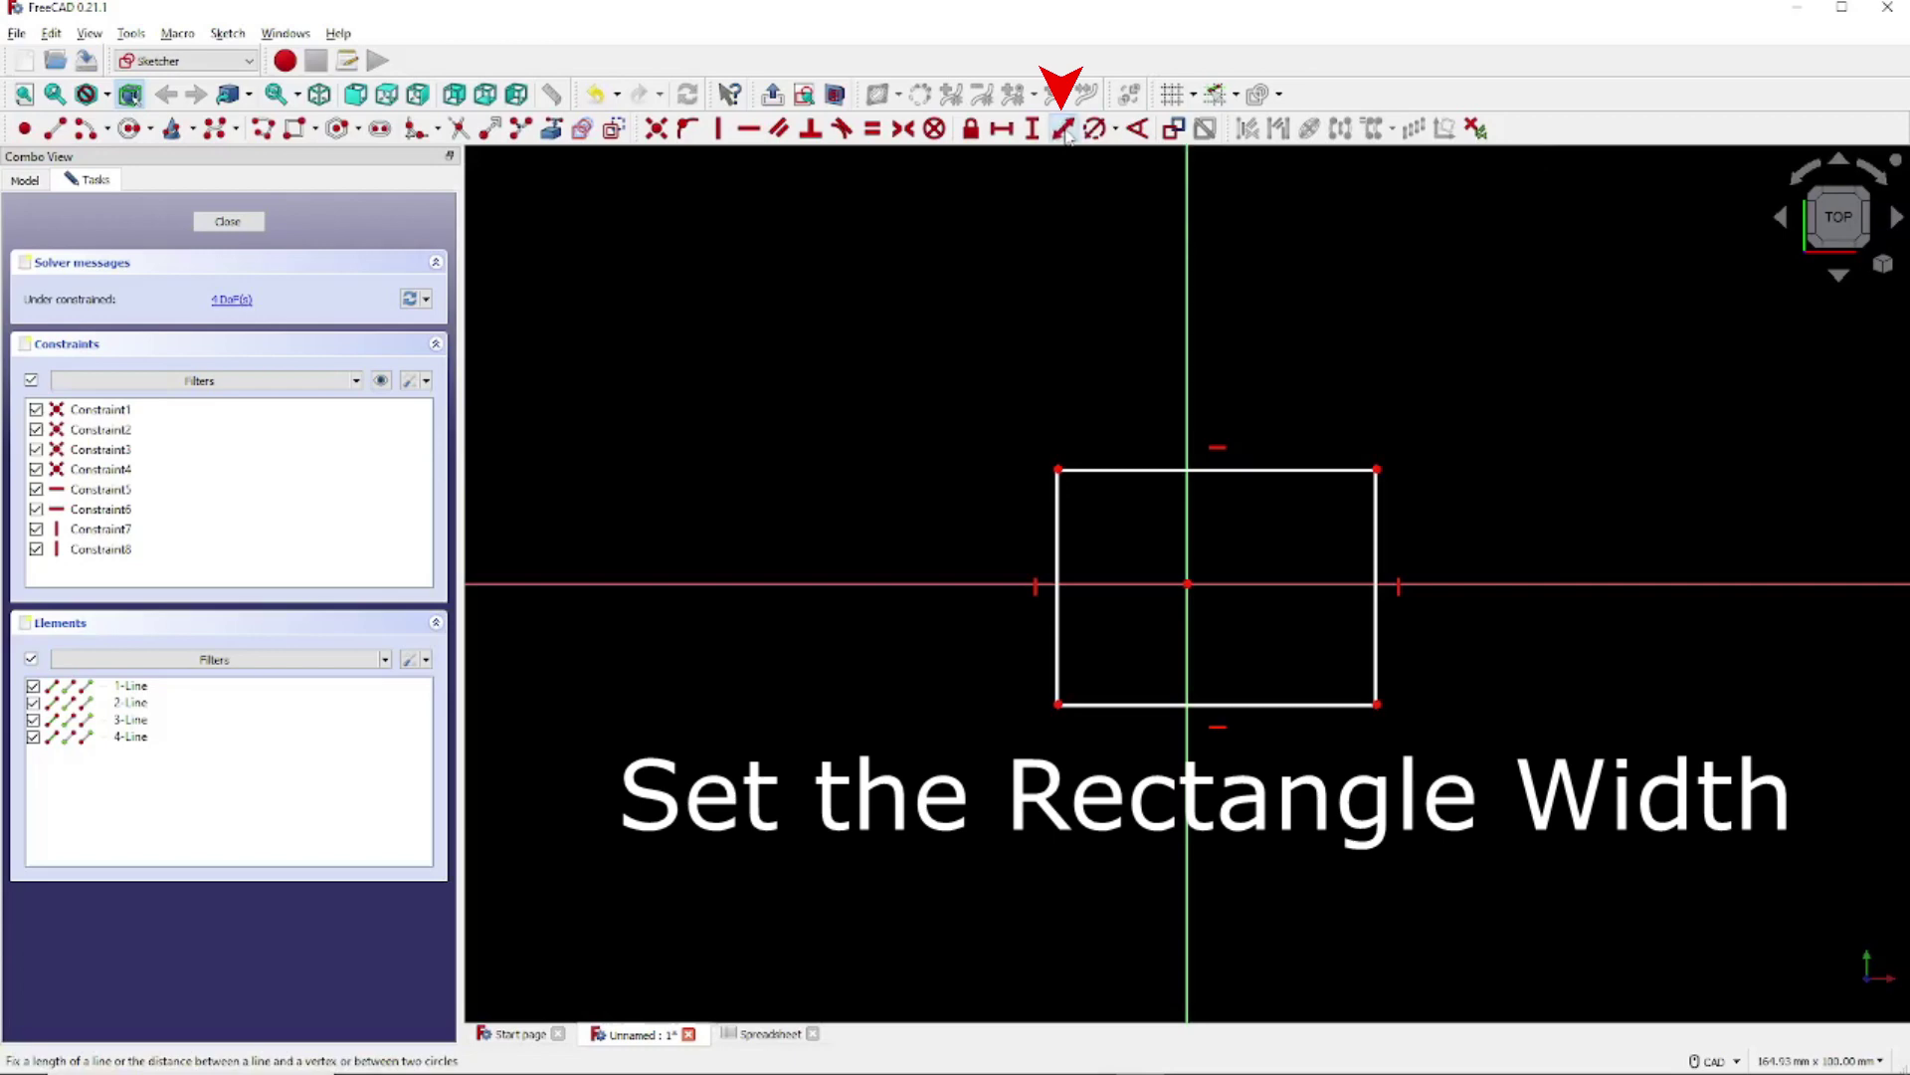
pyautogui.click(1166, 470)
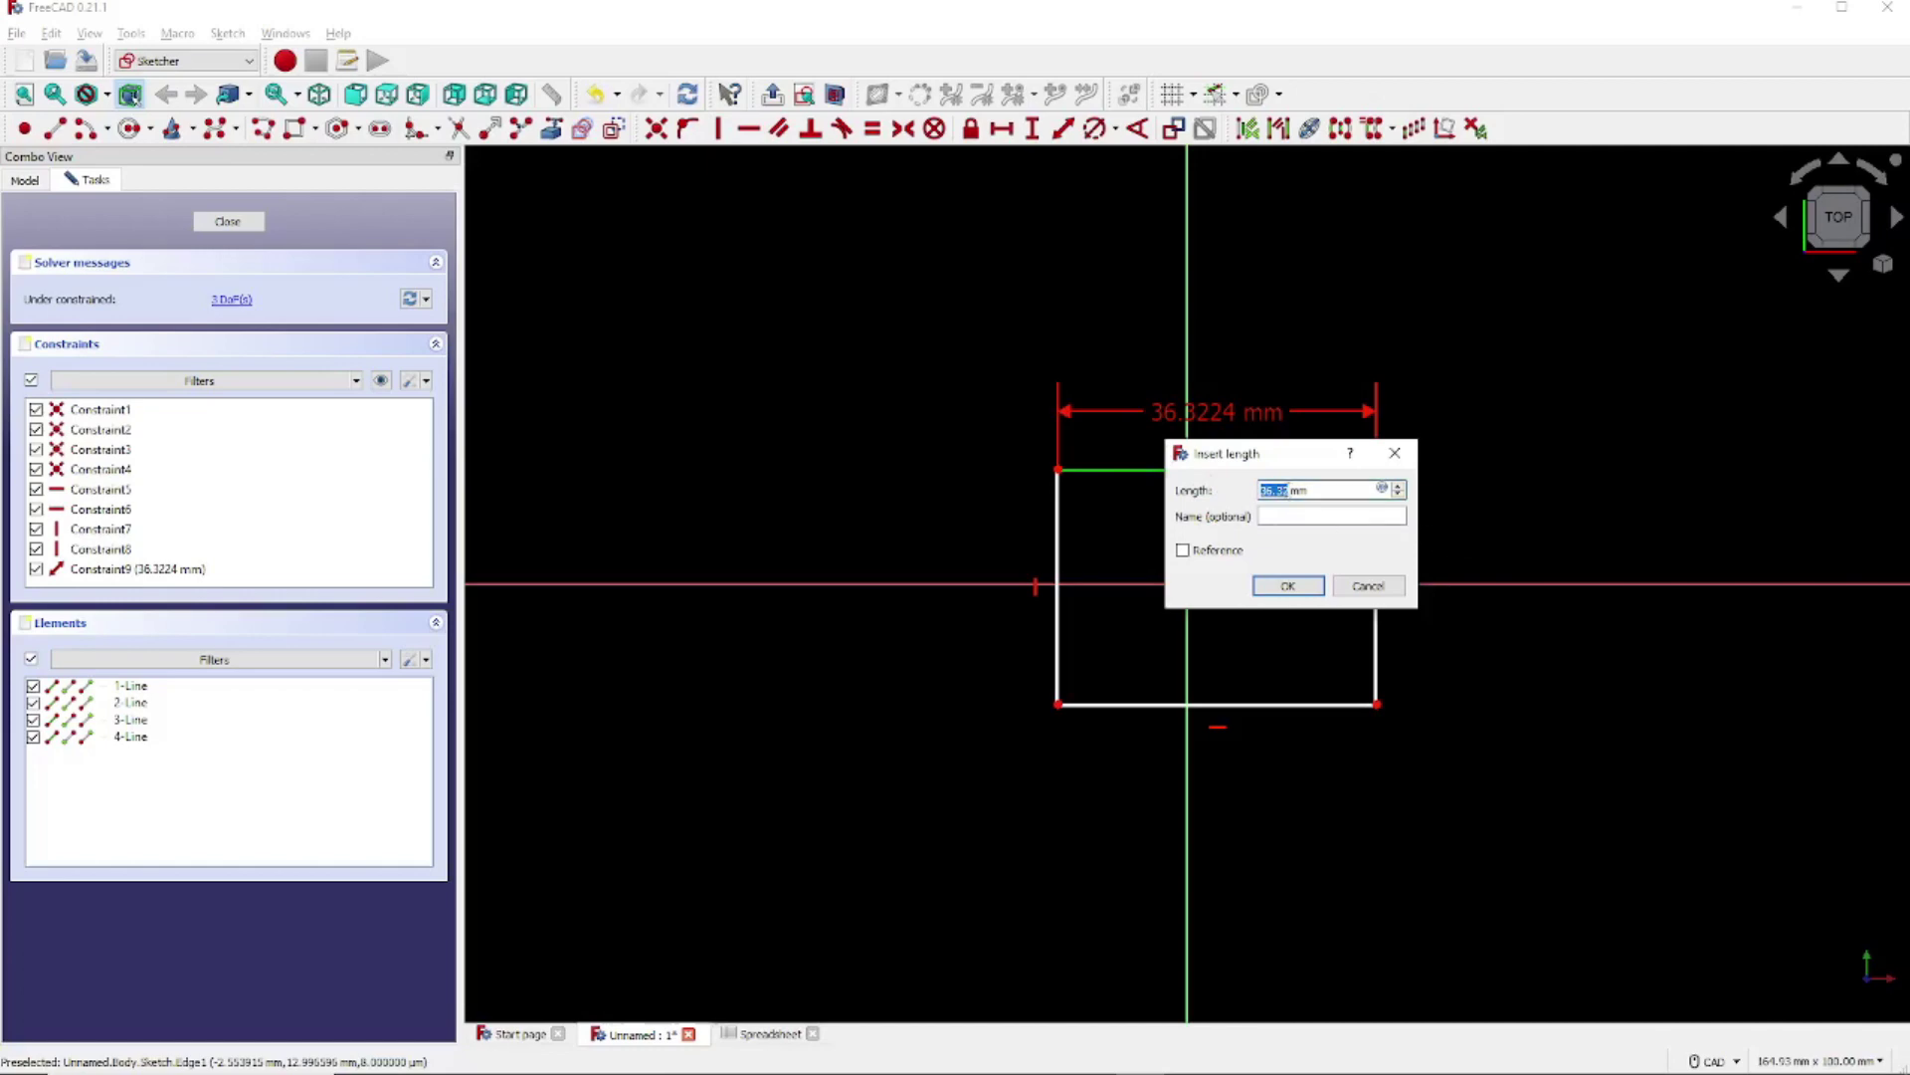
pyautogui.click(1383, 489)
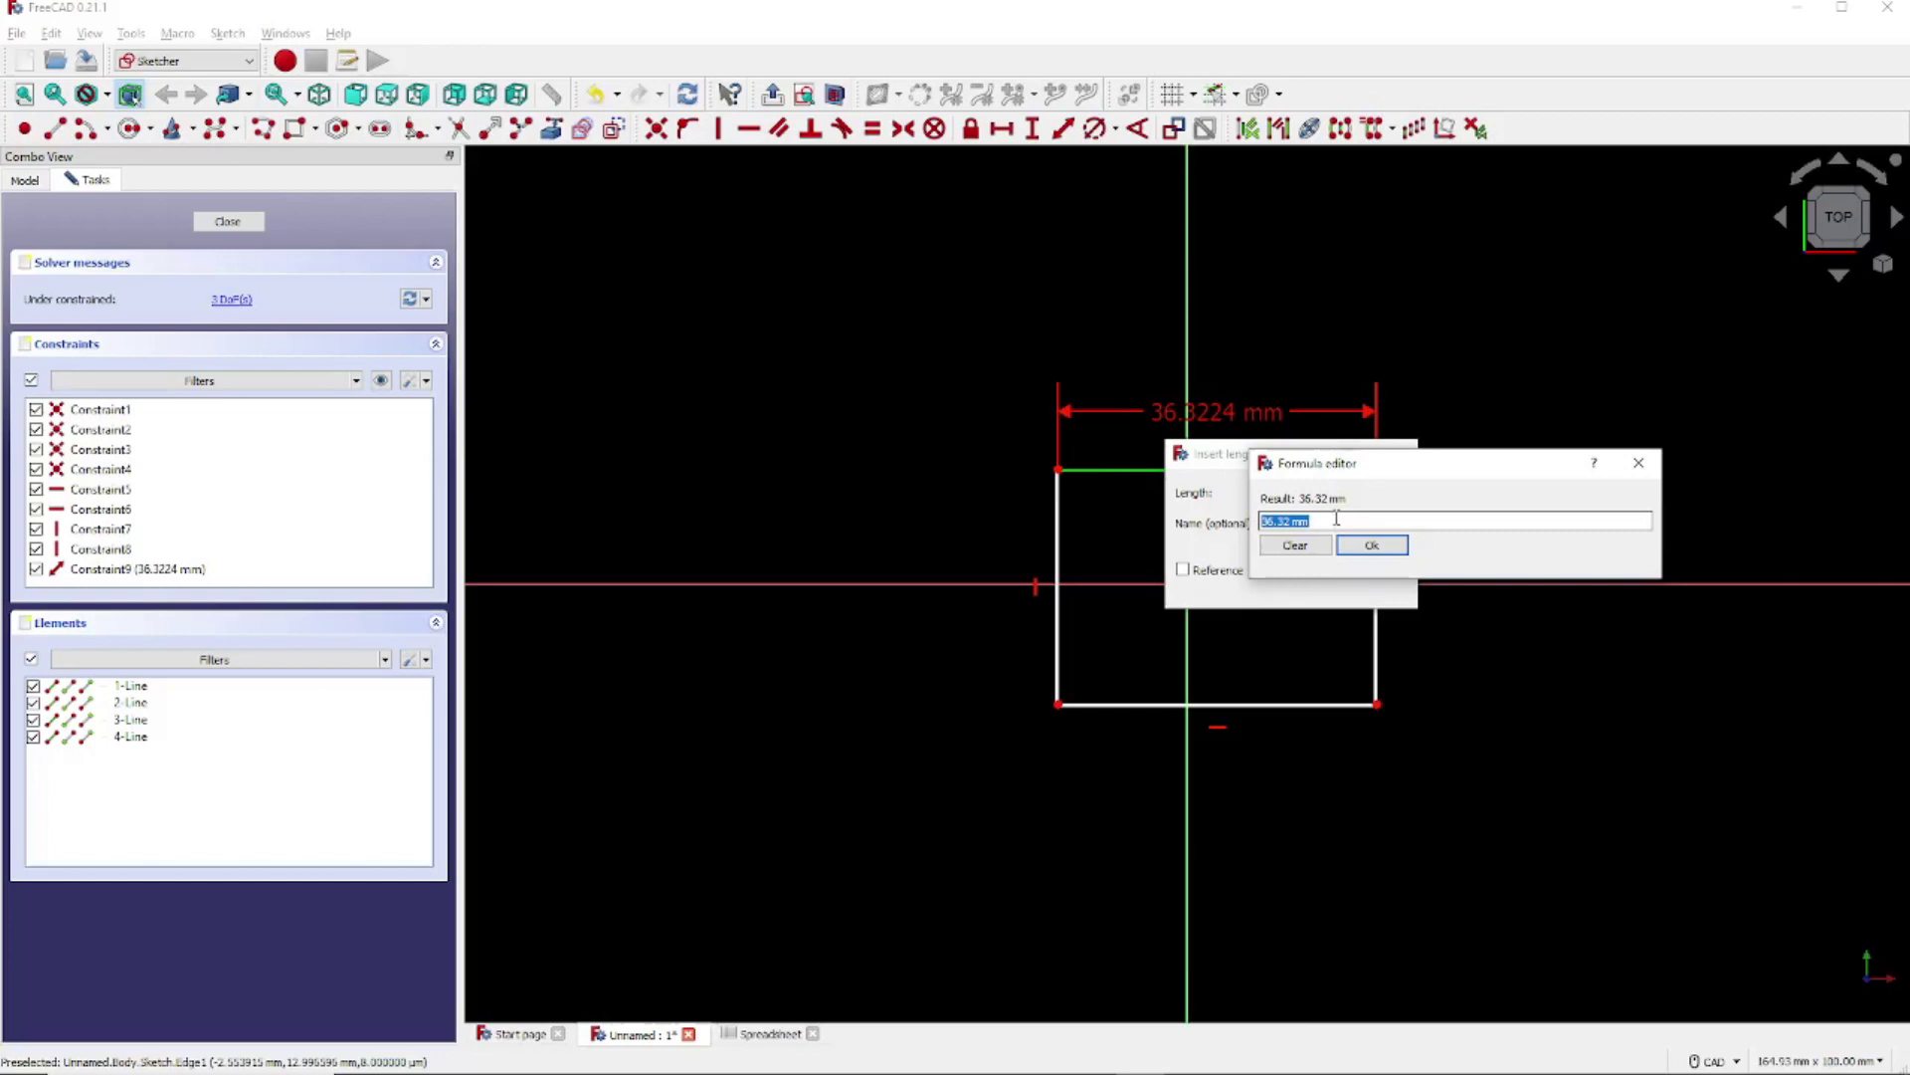
pyautogui.write('Spreads')
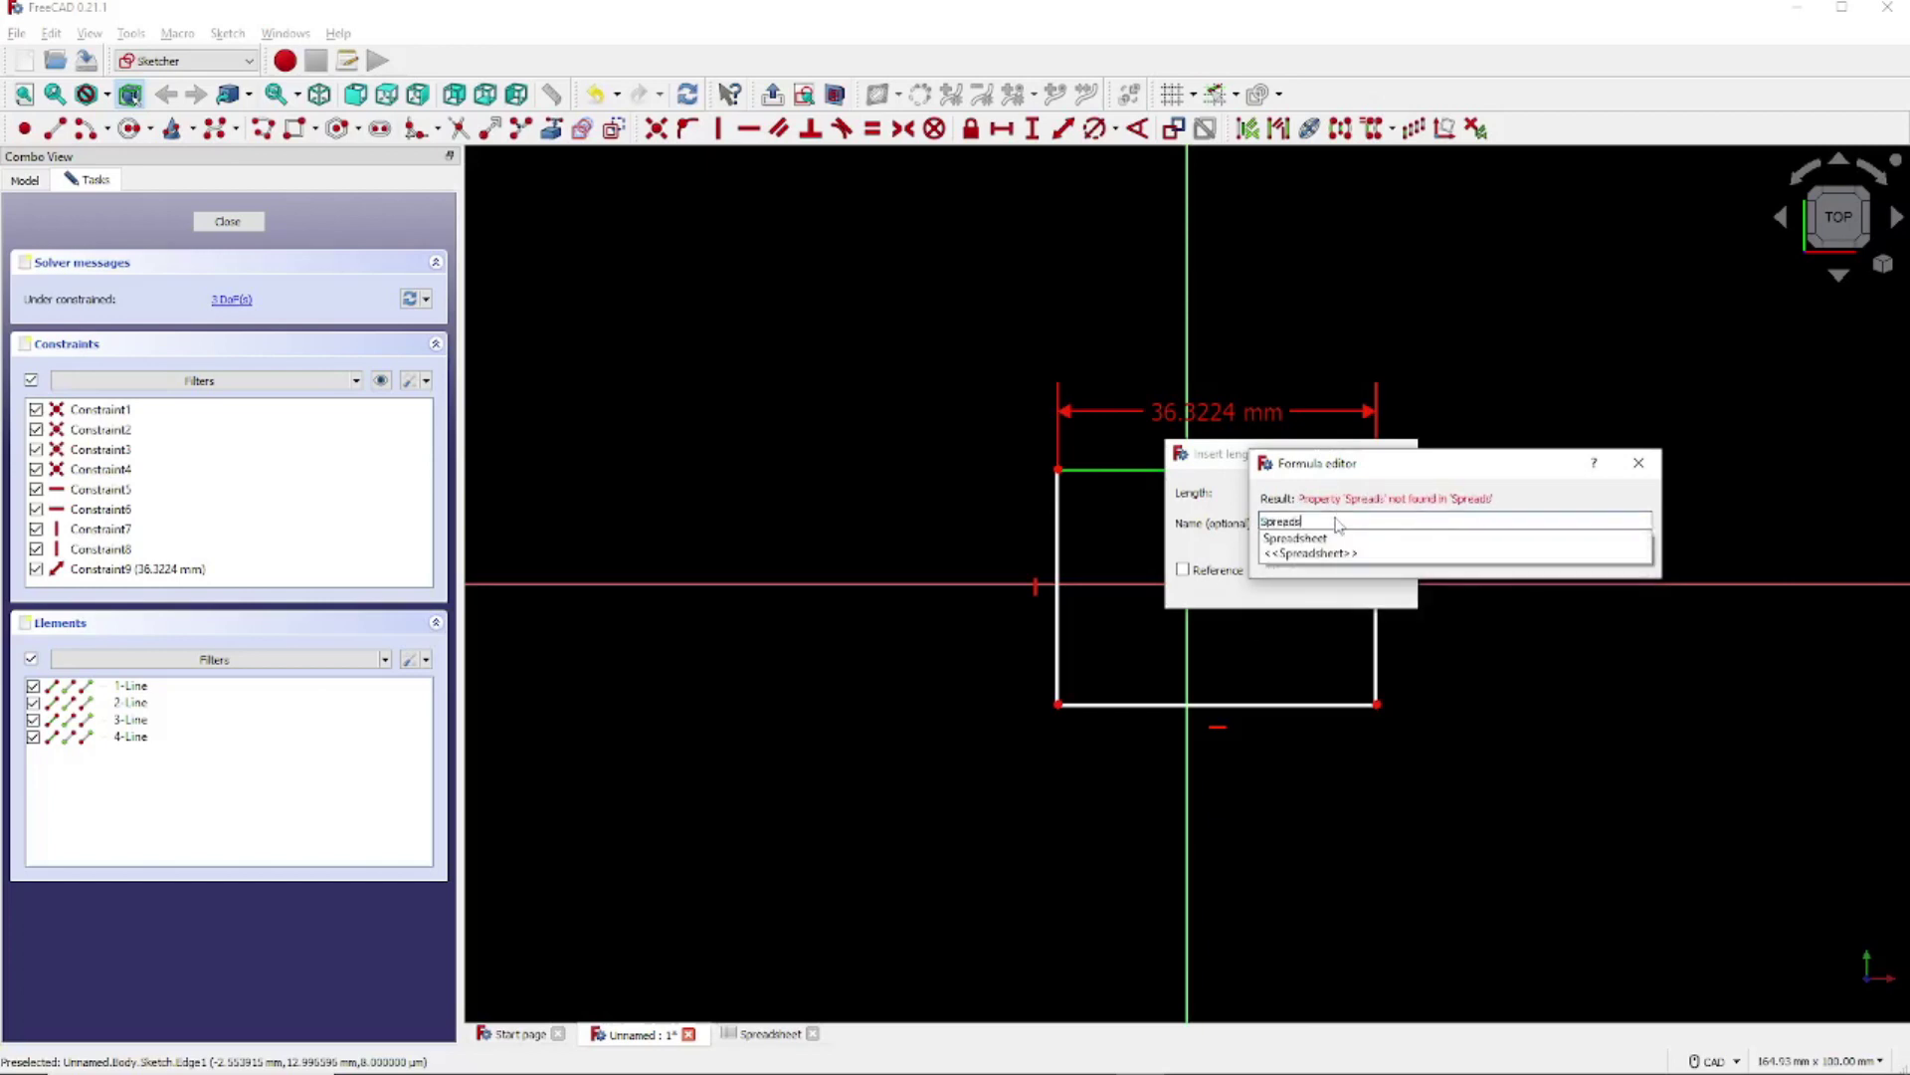
pyautogui.write('heet.')
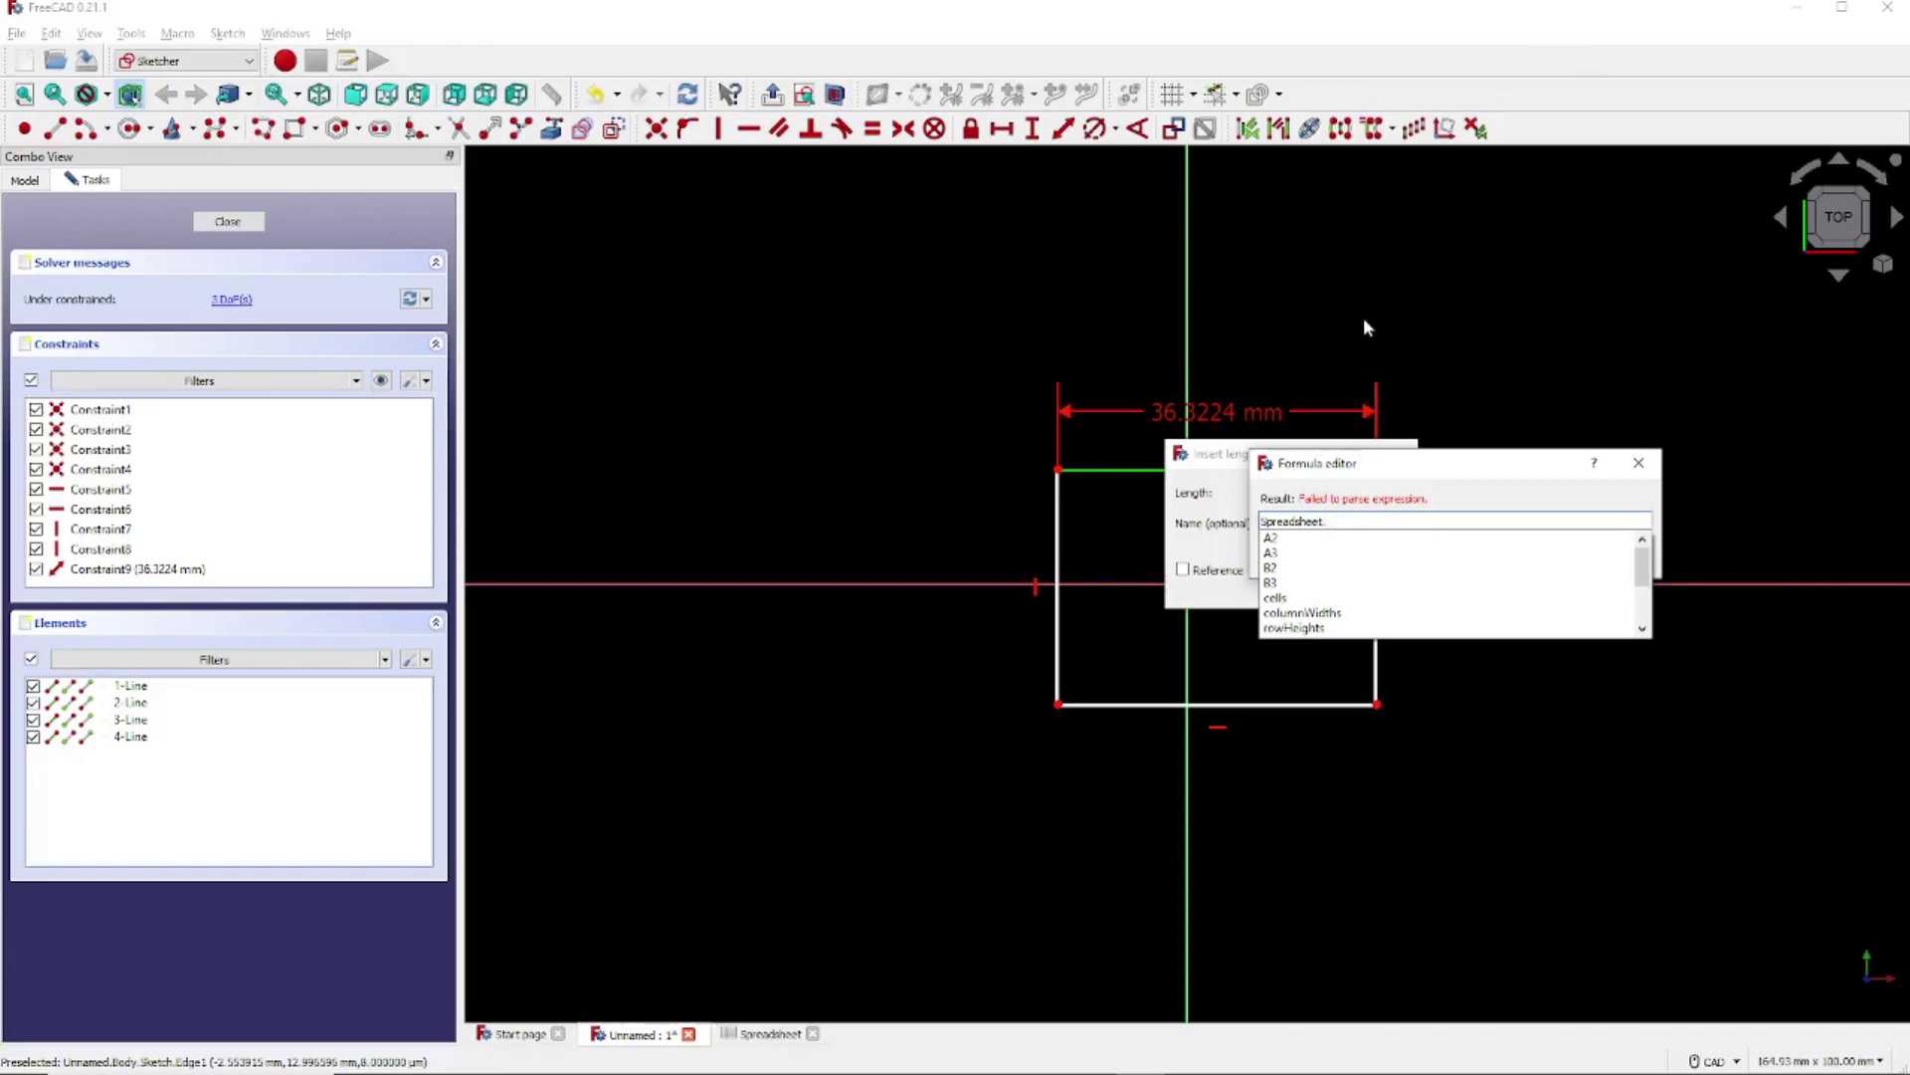
pyautogui.scroll(-1, 1432, 582)
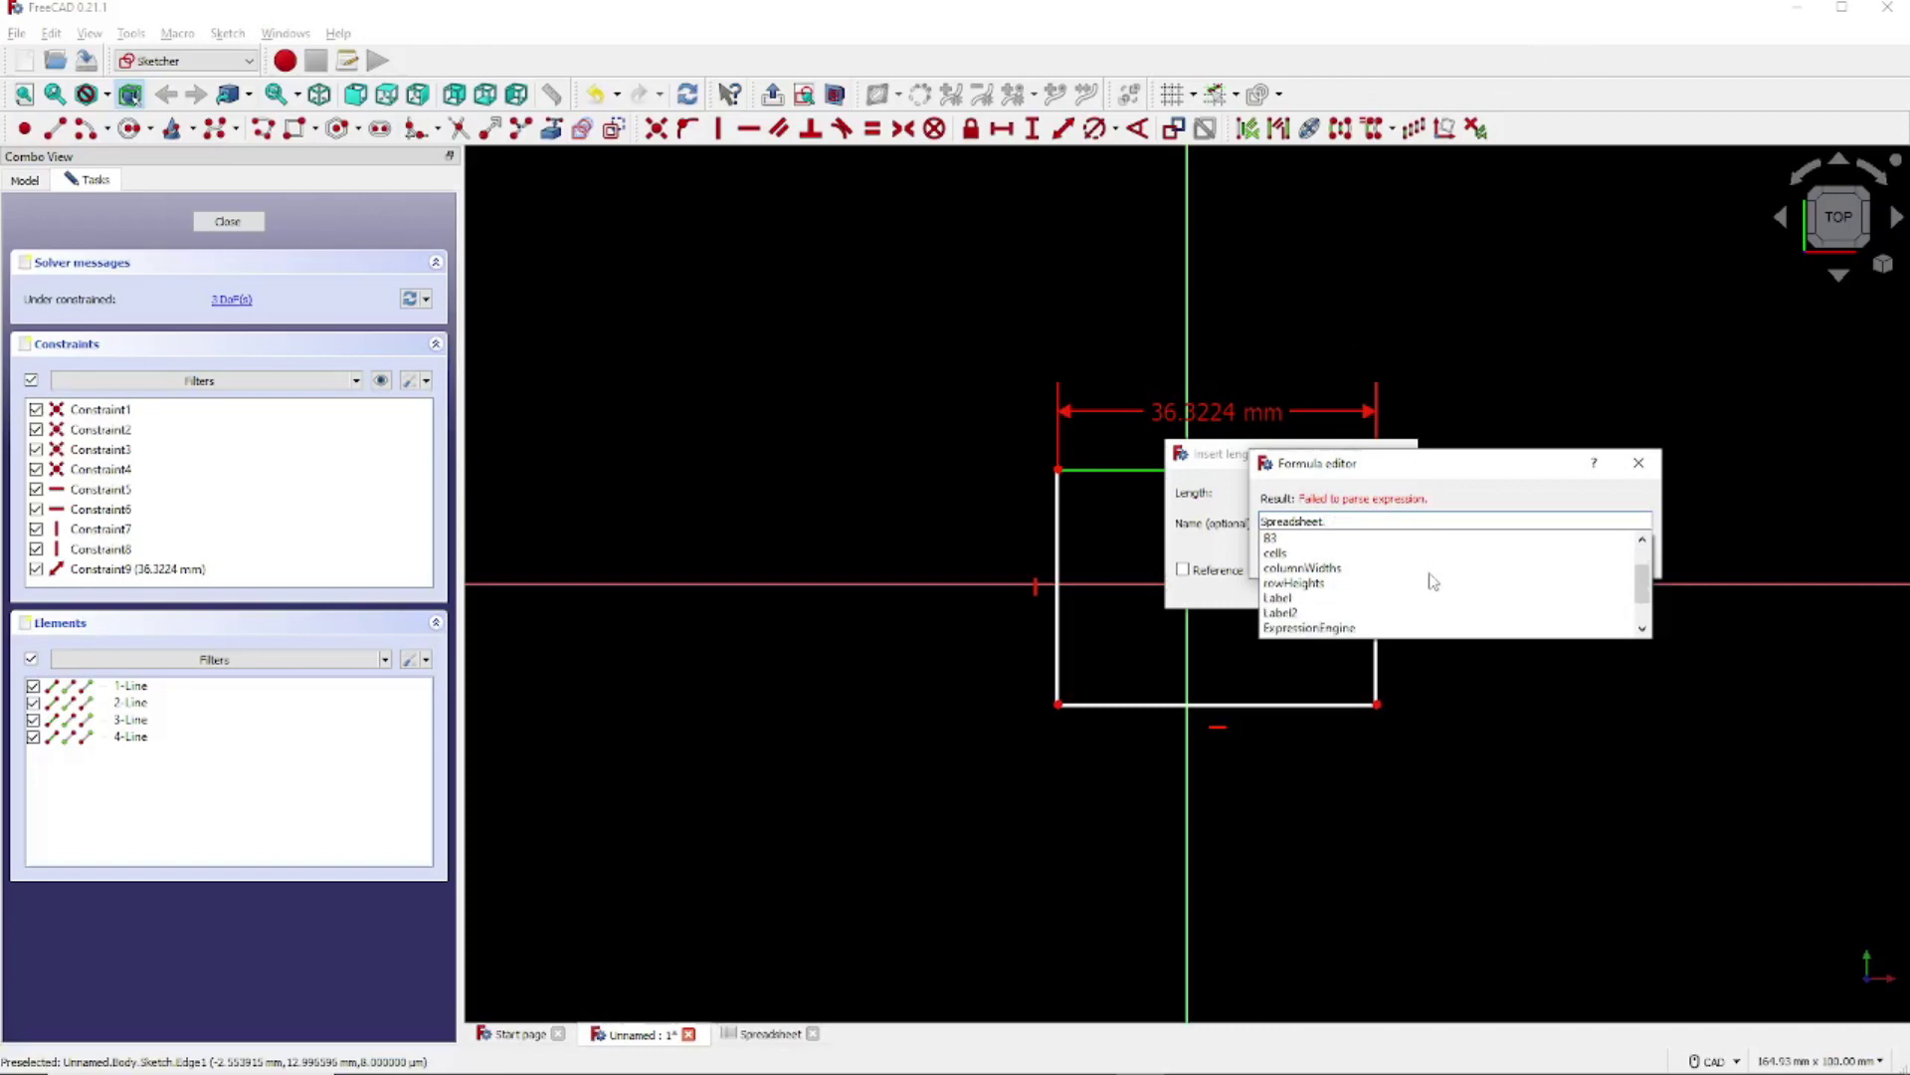
pyautogui.scroll(-1, 1433, 582)
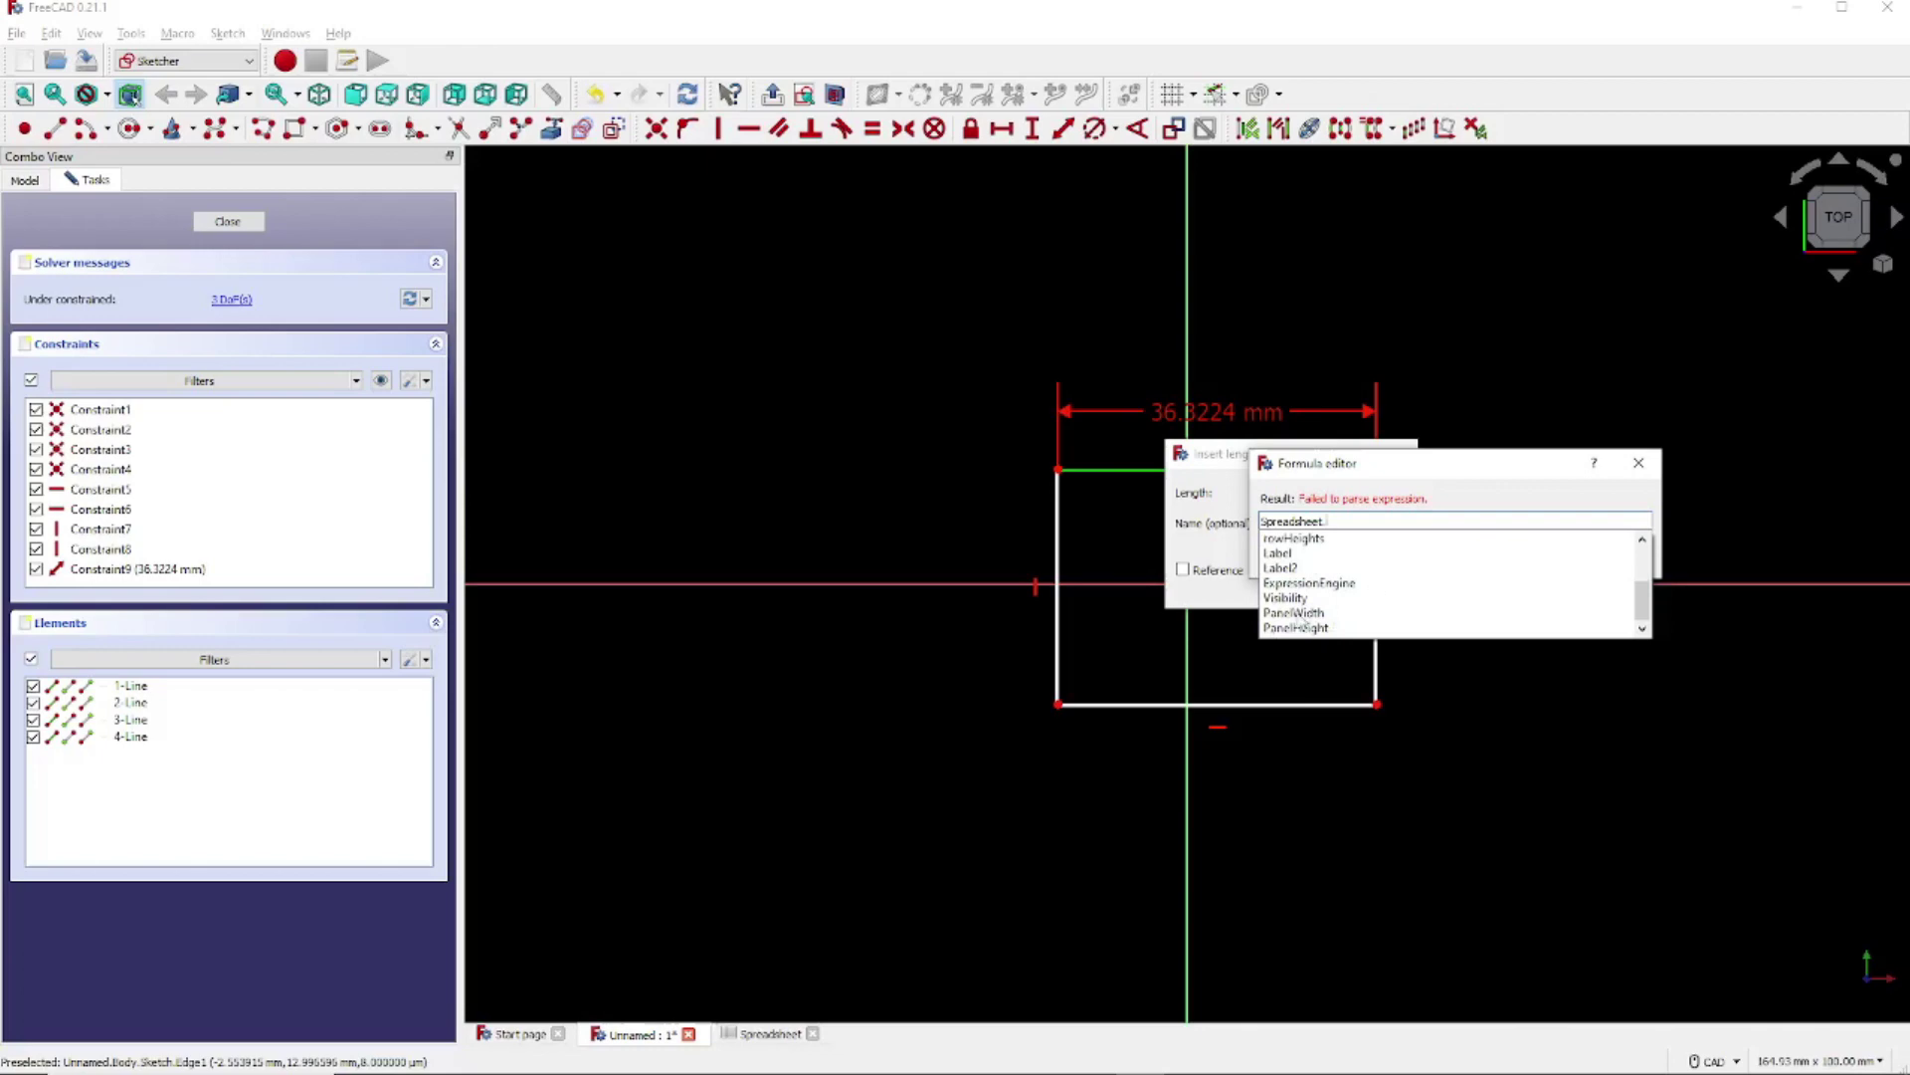
pyautogui.click(1296, 612)
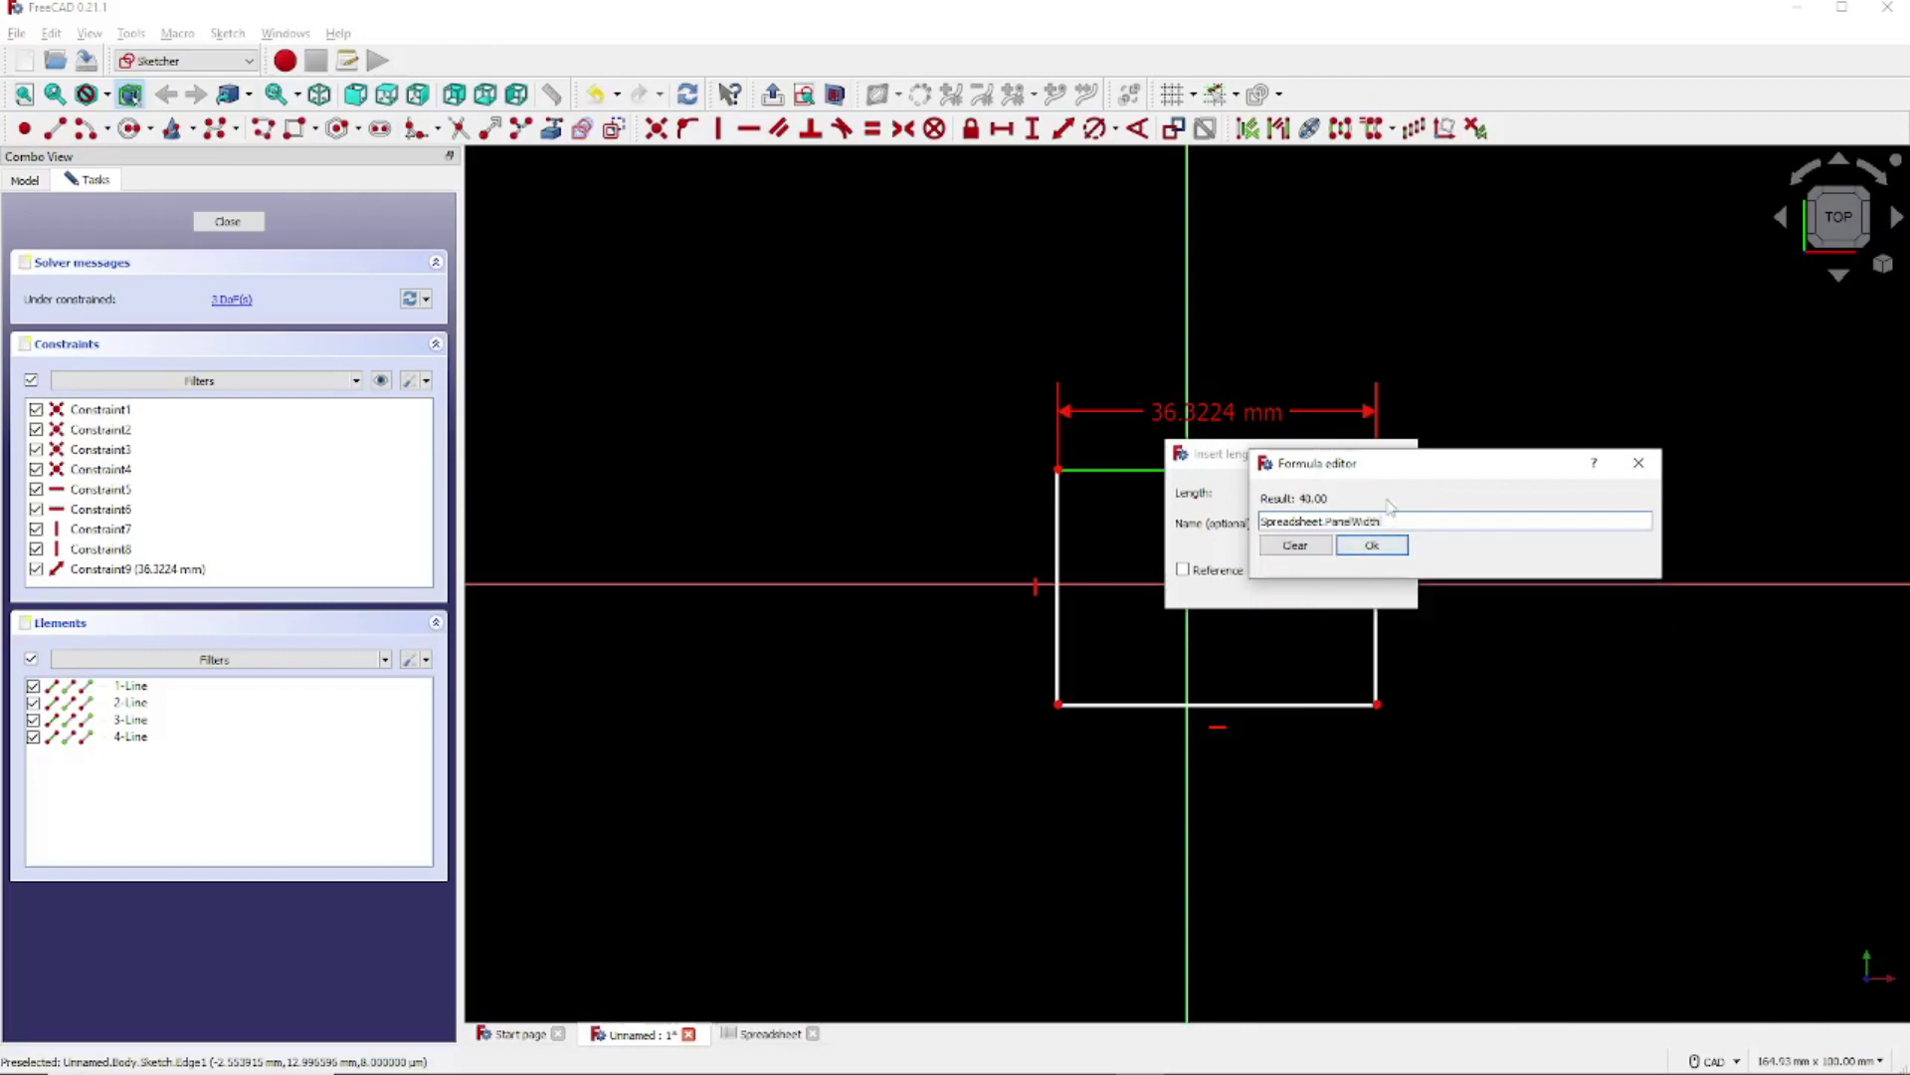
pyautogui.click(1390, 554)
pyautogui.click(1290, 589)
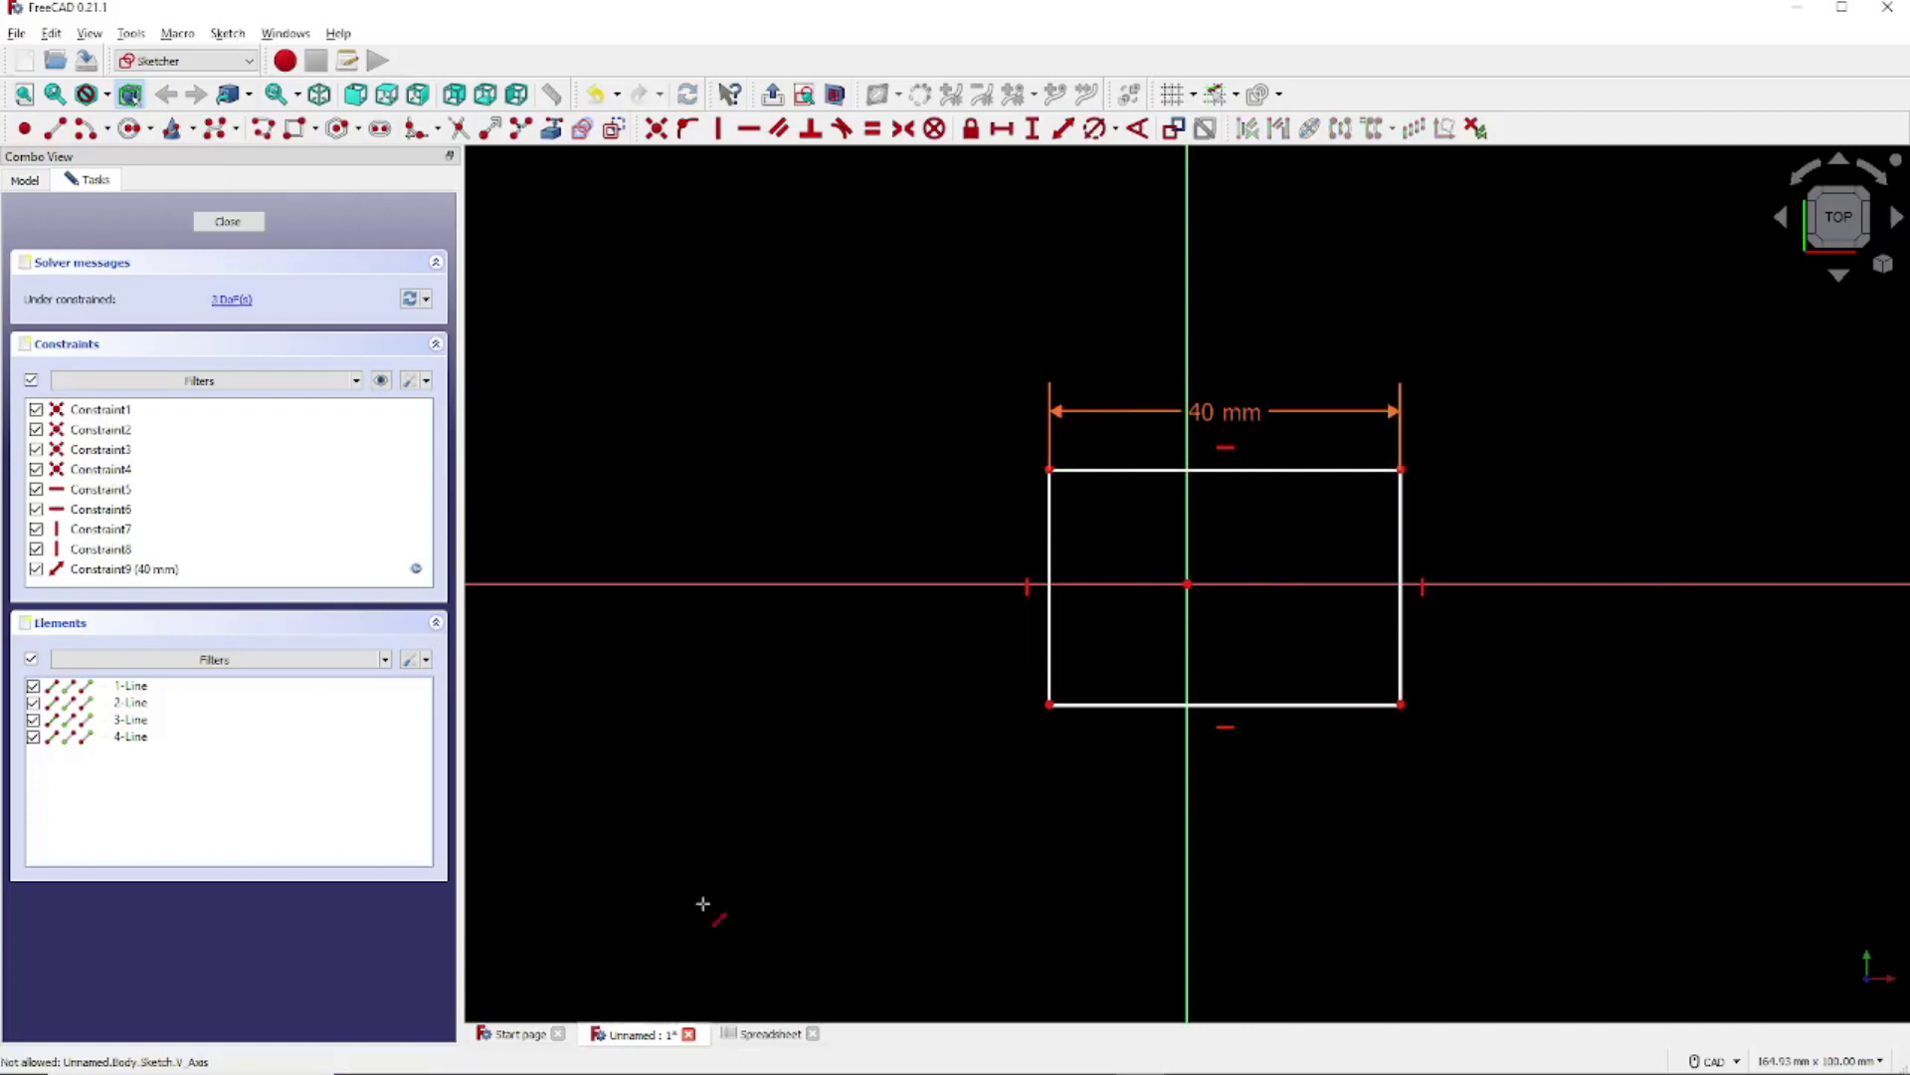
# Check the 40 mm Panel Width value in the spreadsheet, then return to the sketch
pyautogui.click(771, 1034)
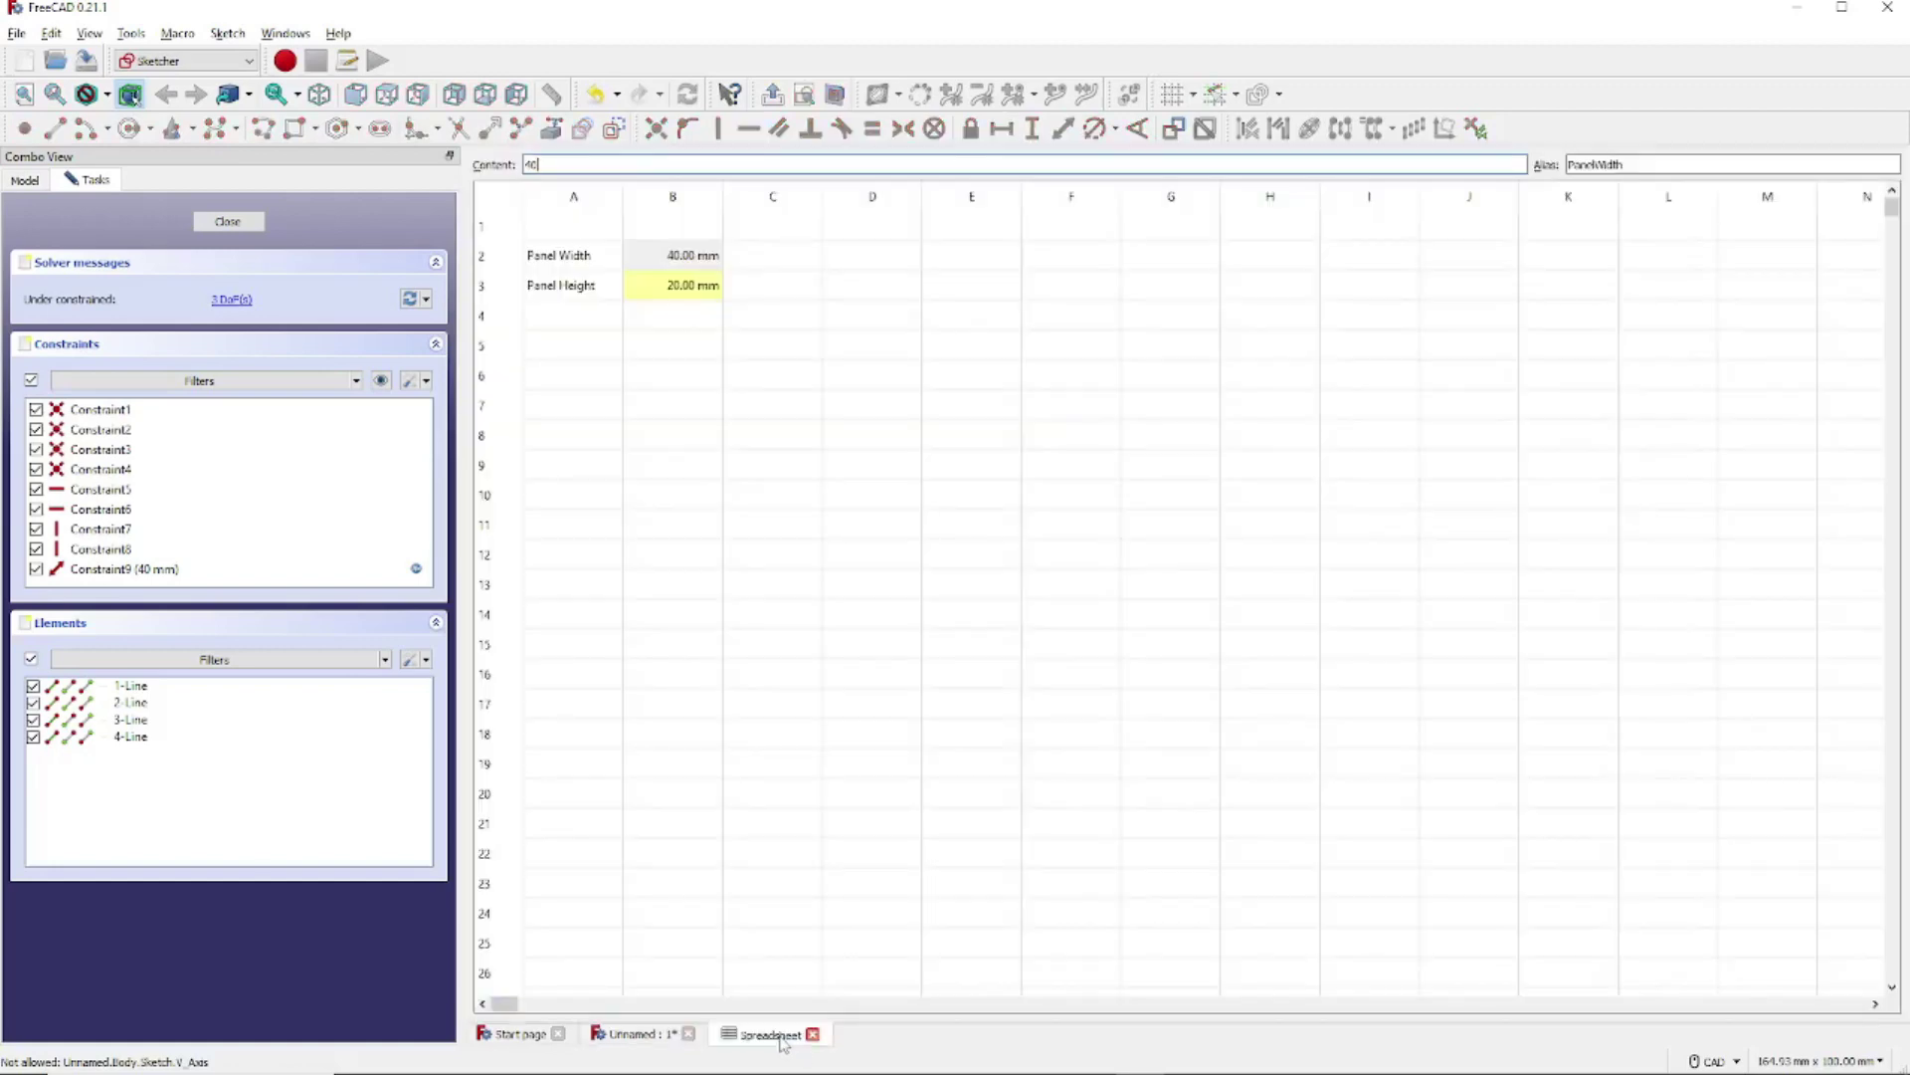
pyautogui.click(670, 269)
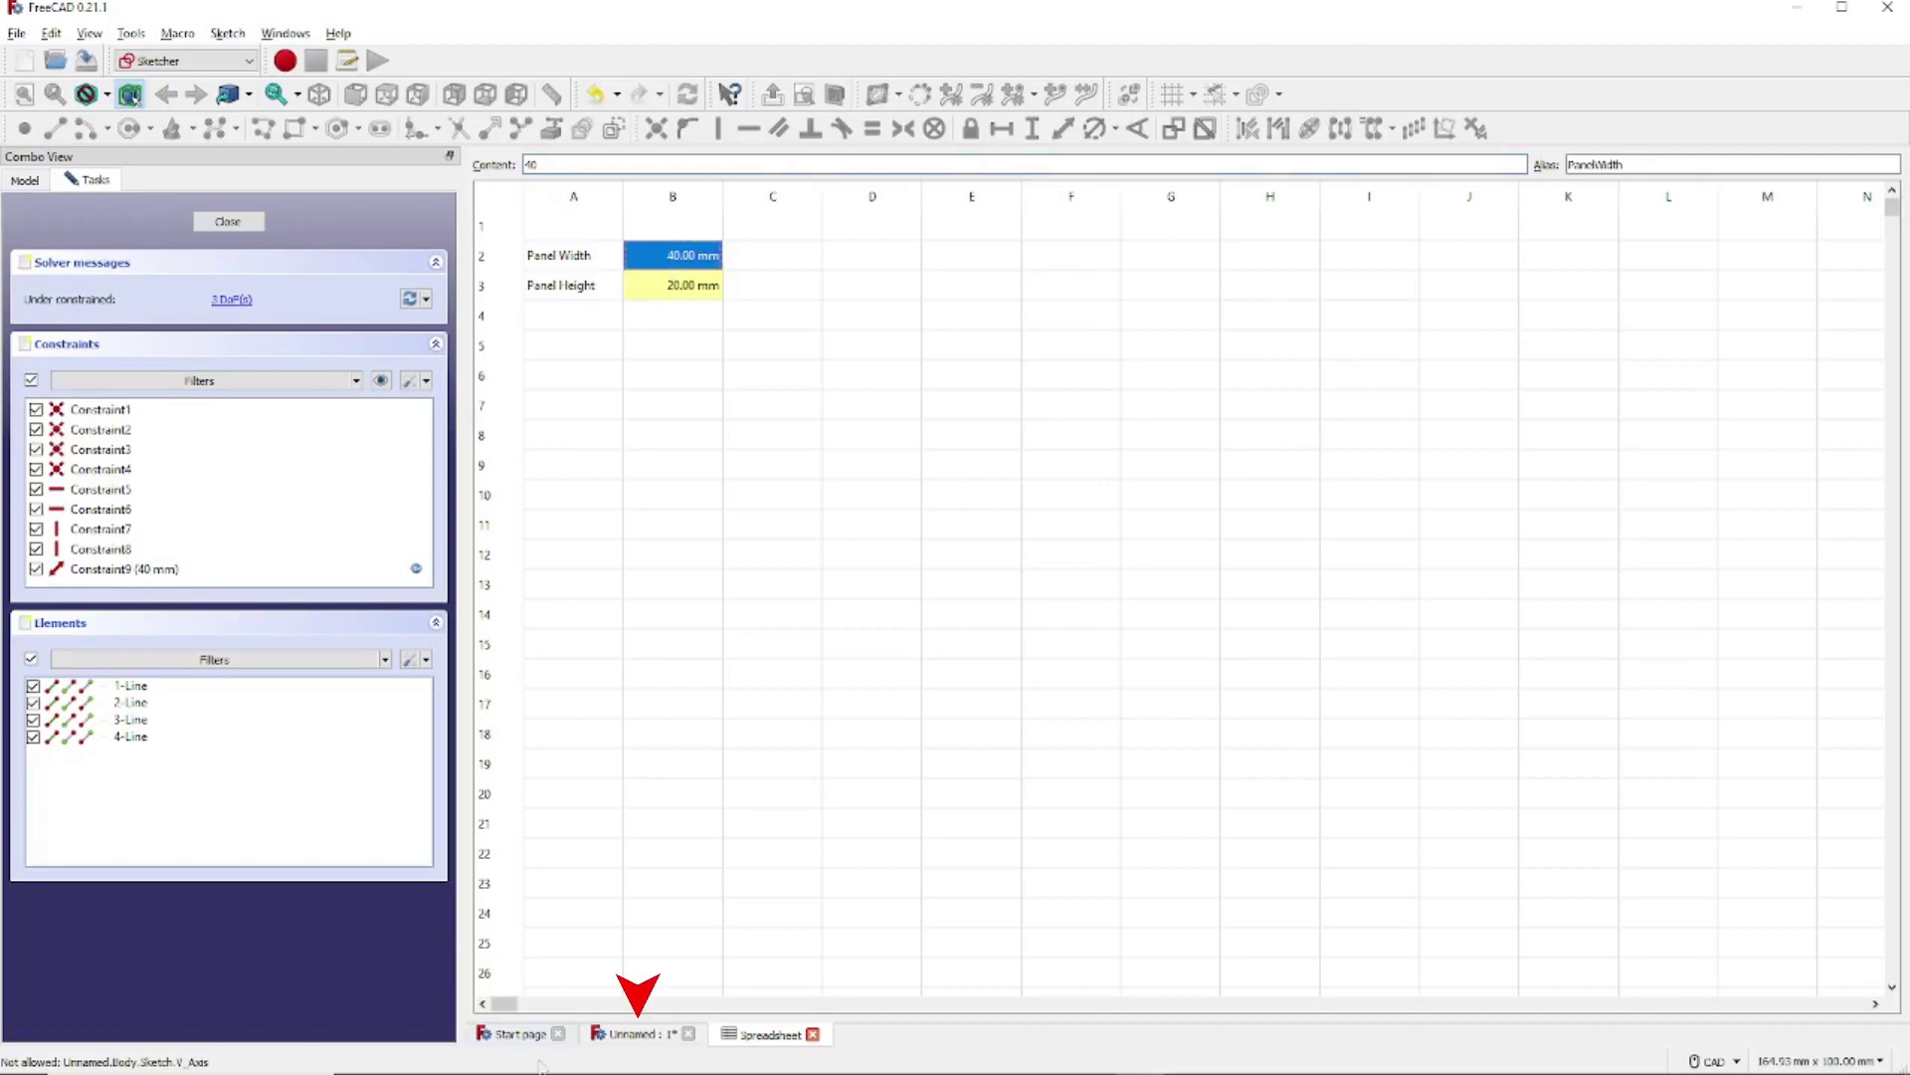
pyautogui.click(637, 1035)
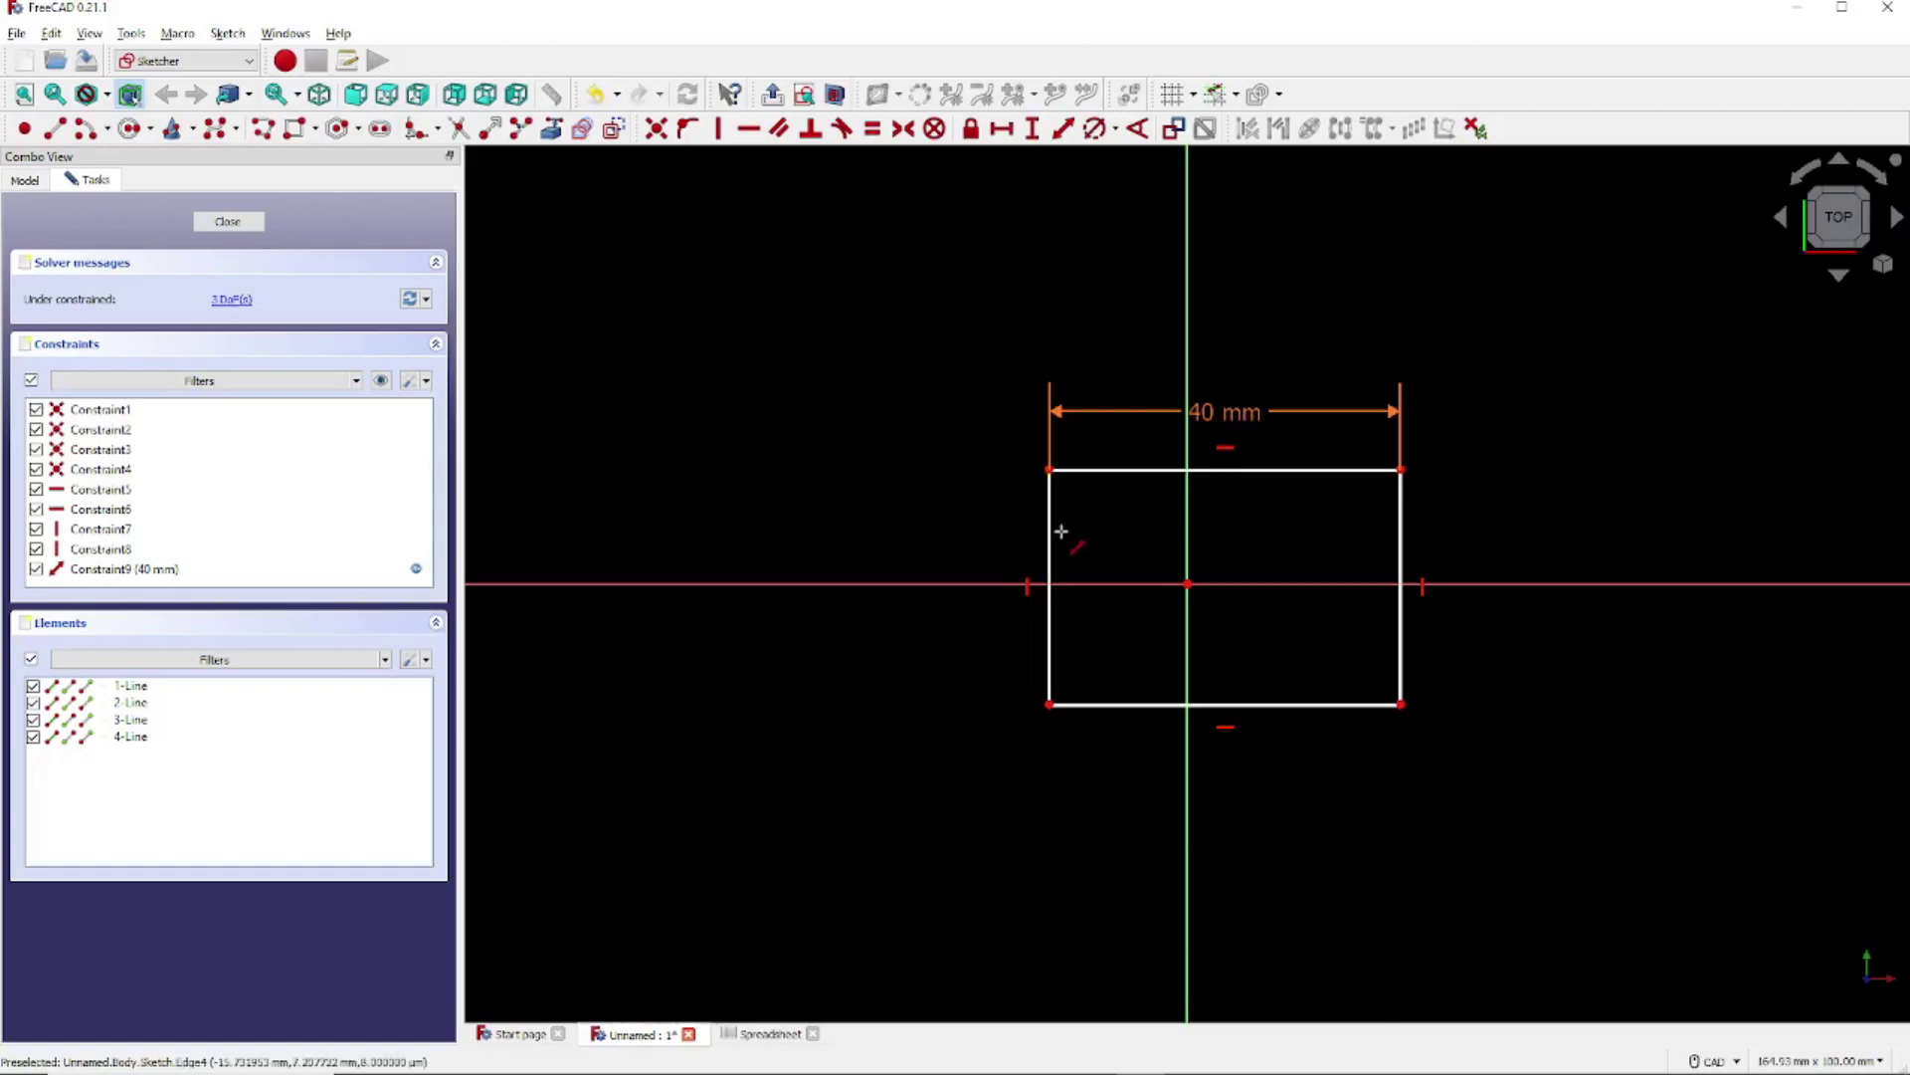
# Constrain the rectangle's left edge to the formula Spreadsheet.PanelHeight, giving a 20 mm height
pyautogui.click(1064, 130)
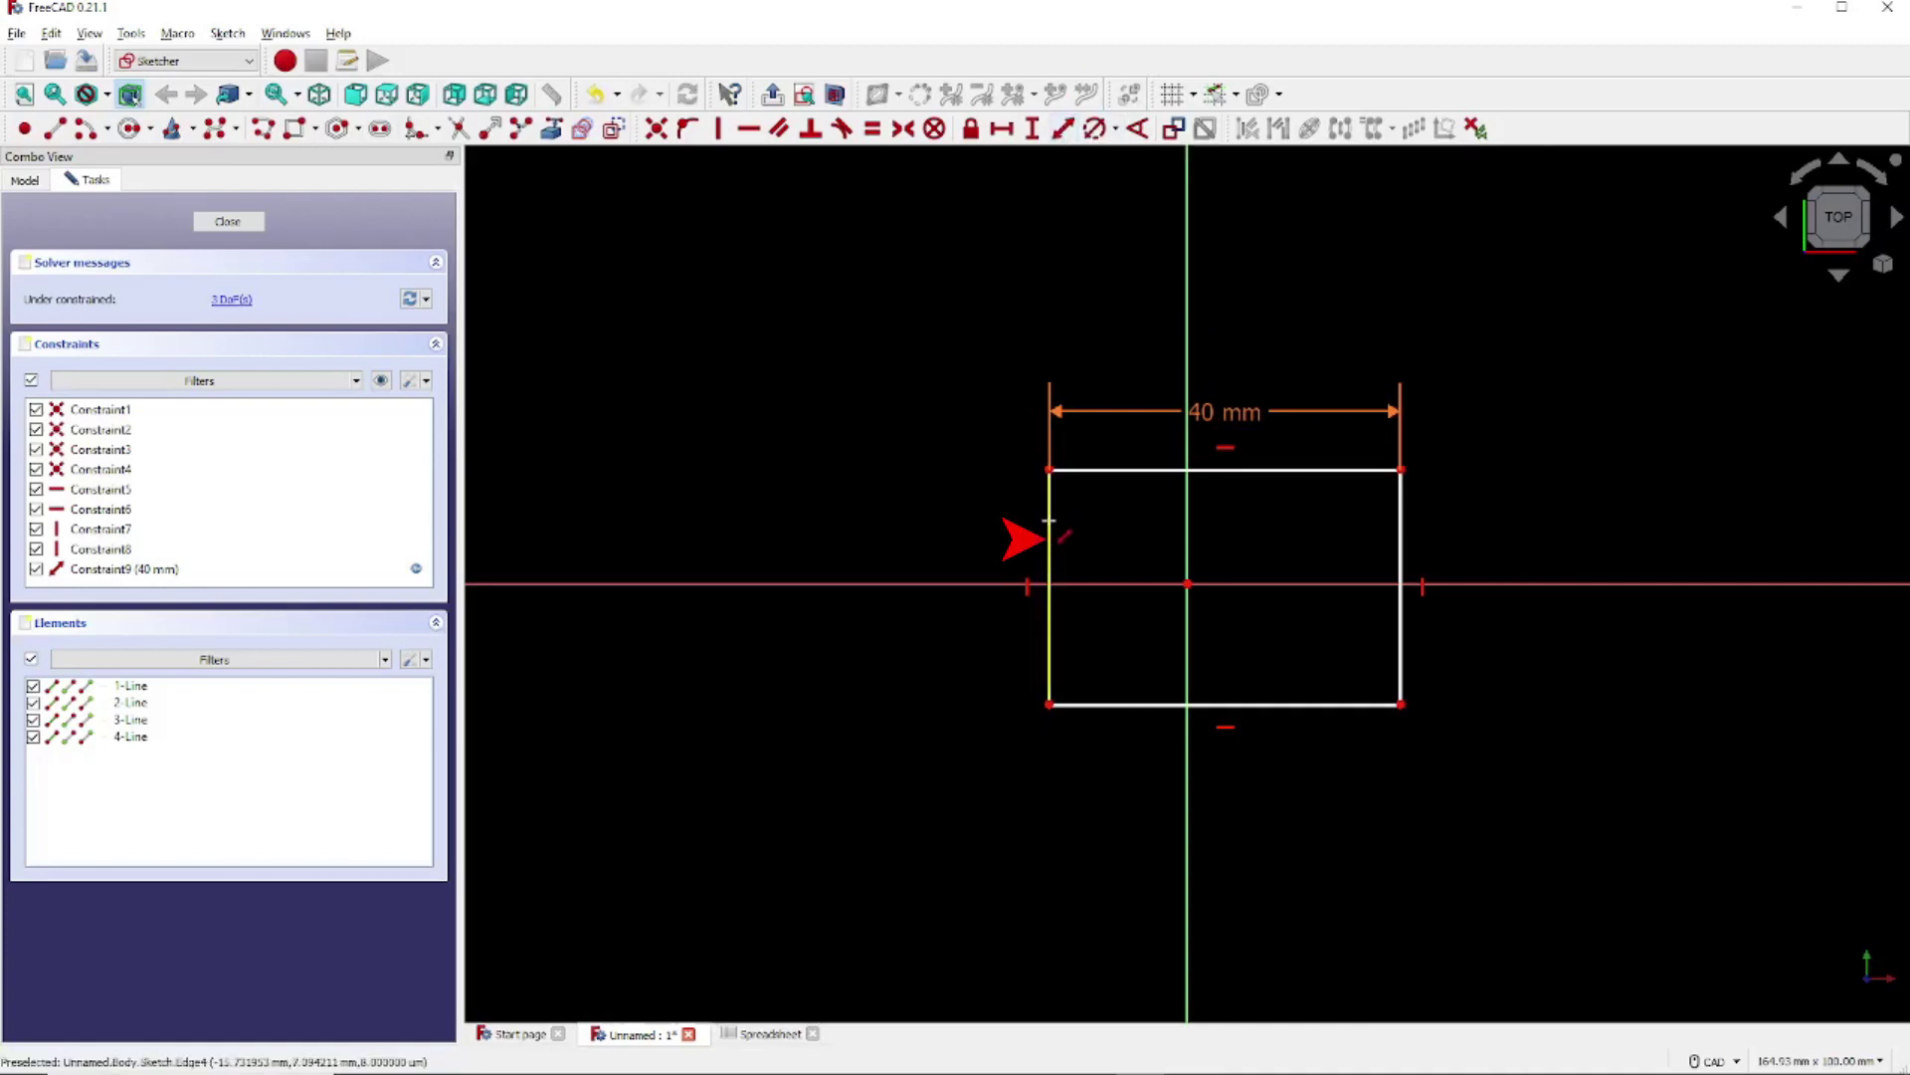
pyautogui.click(1049, 521)
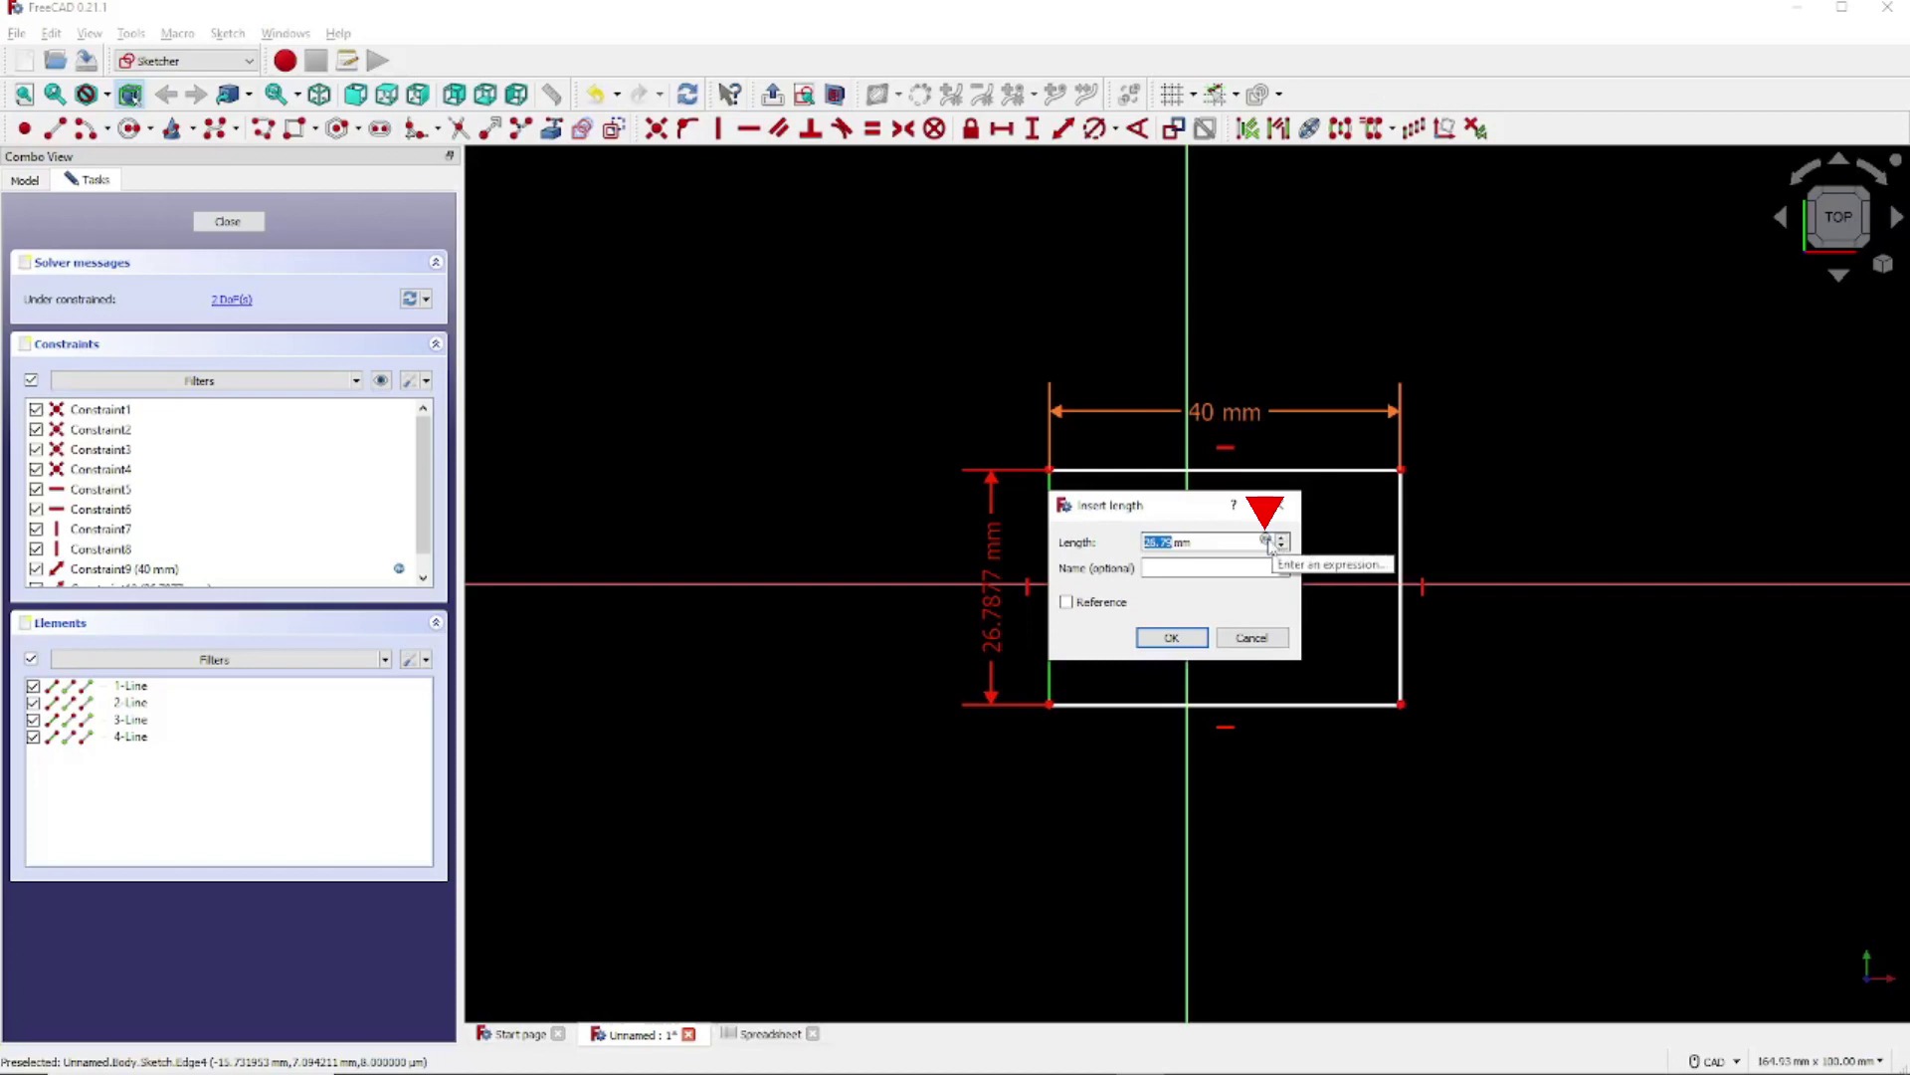
pyautogui.click(1267, 542)
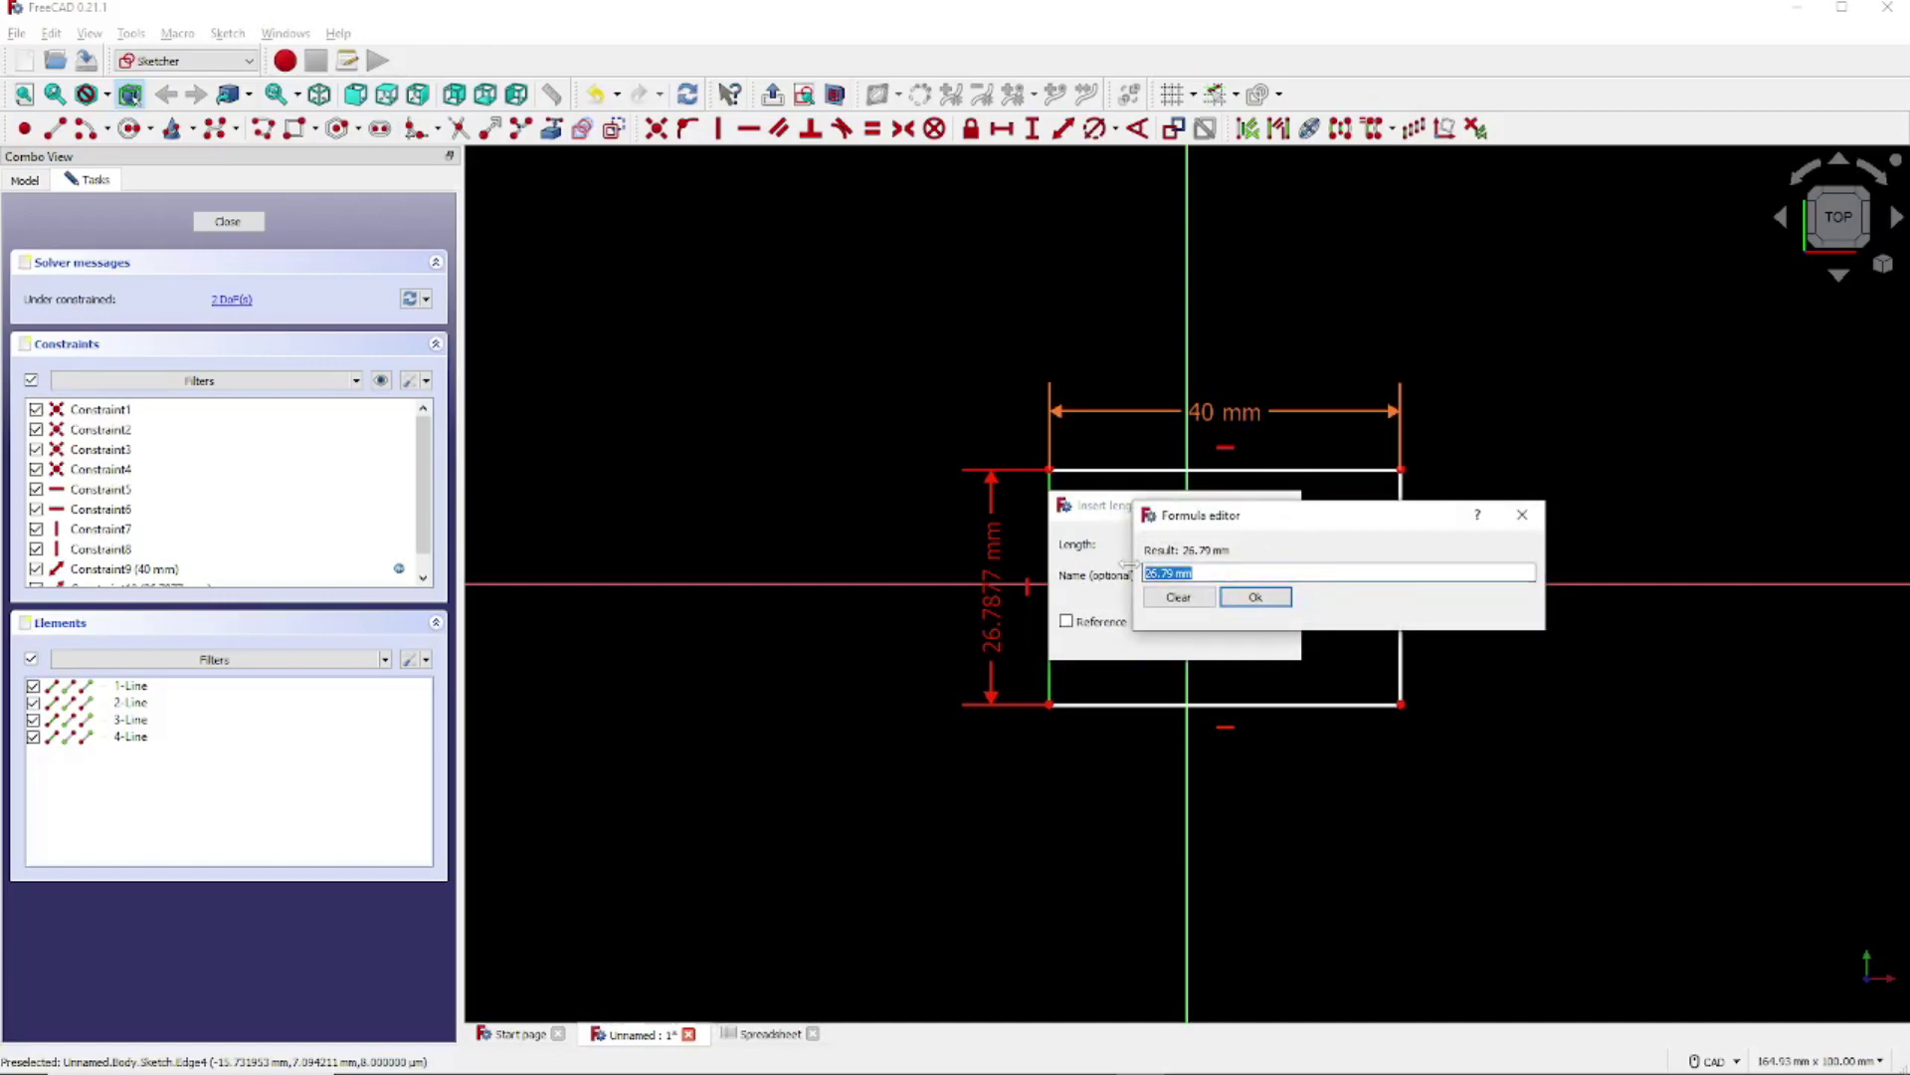
pyautogui.write('Spread')
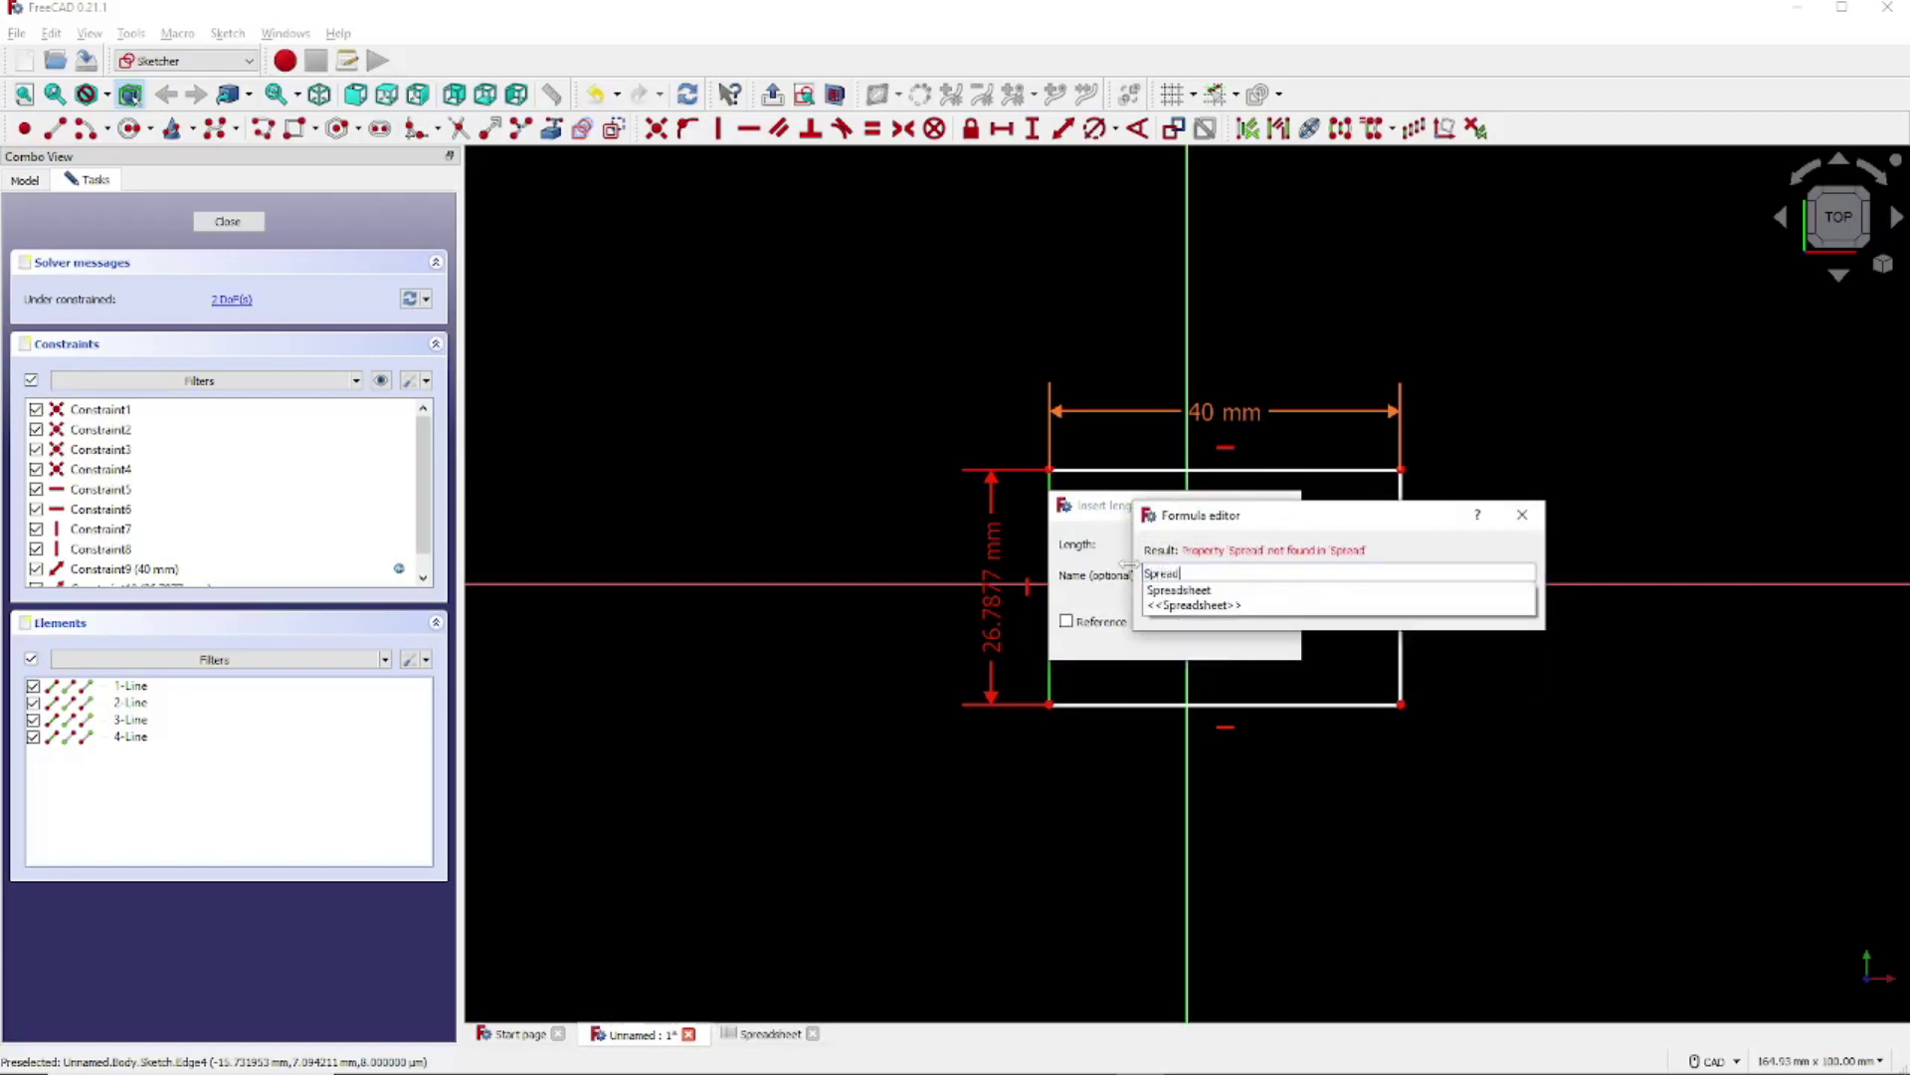
pyautogui.write('sheet.')
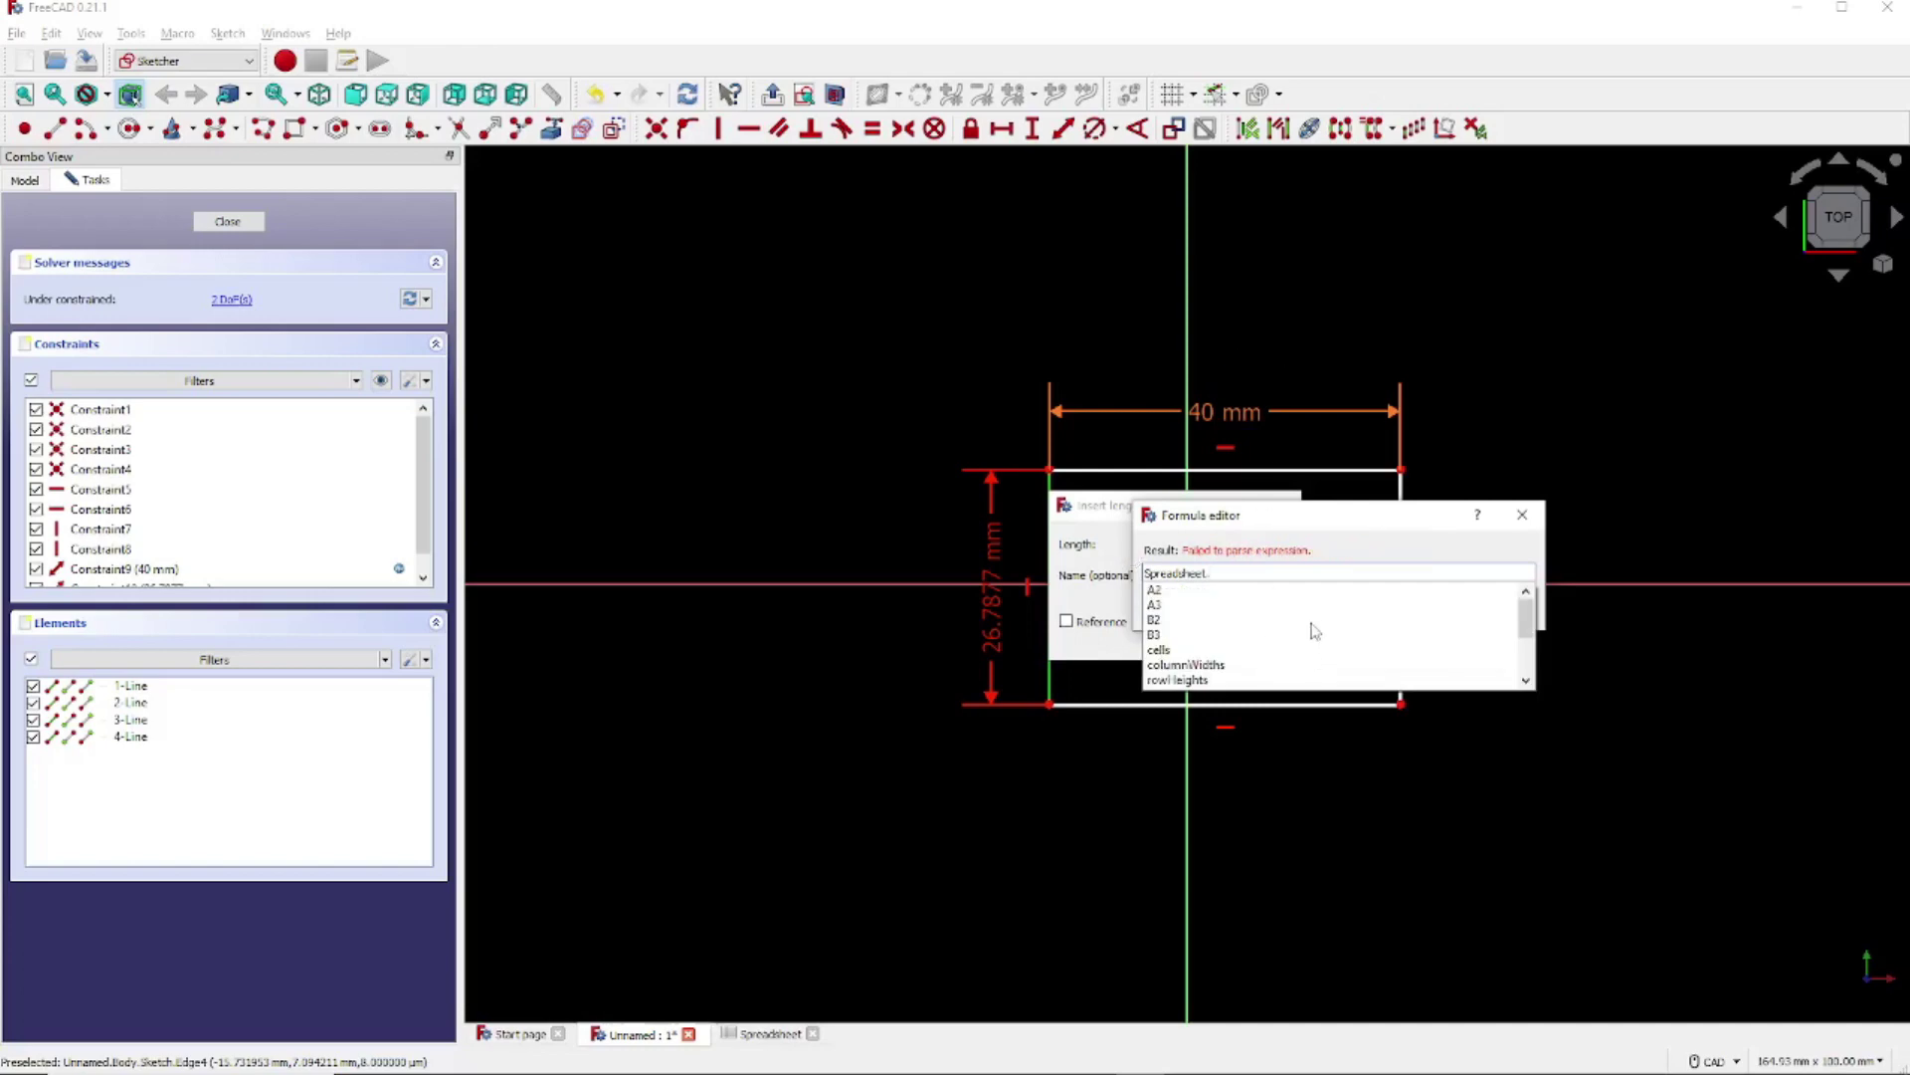
pyautogui.scroll(-2, 1317, 625)
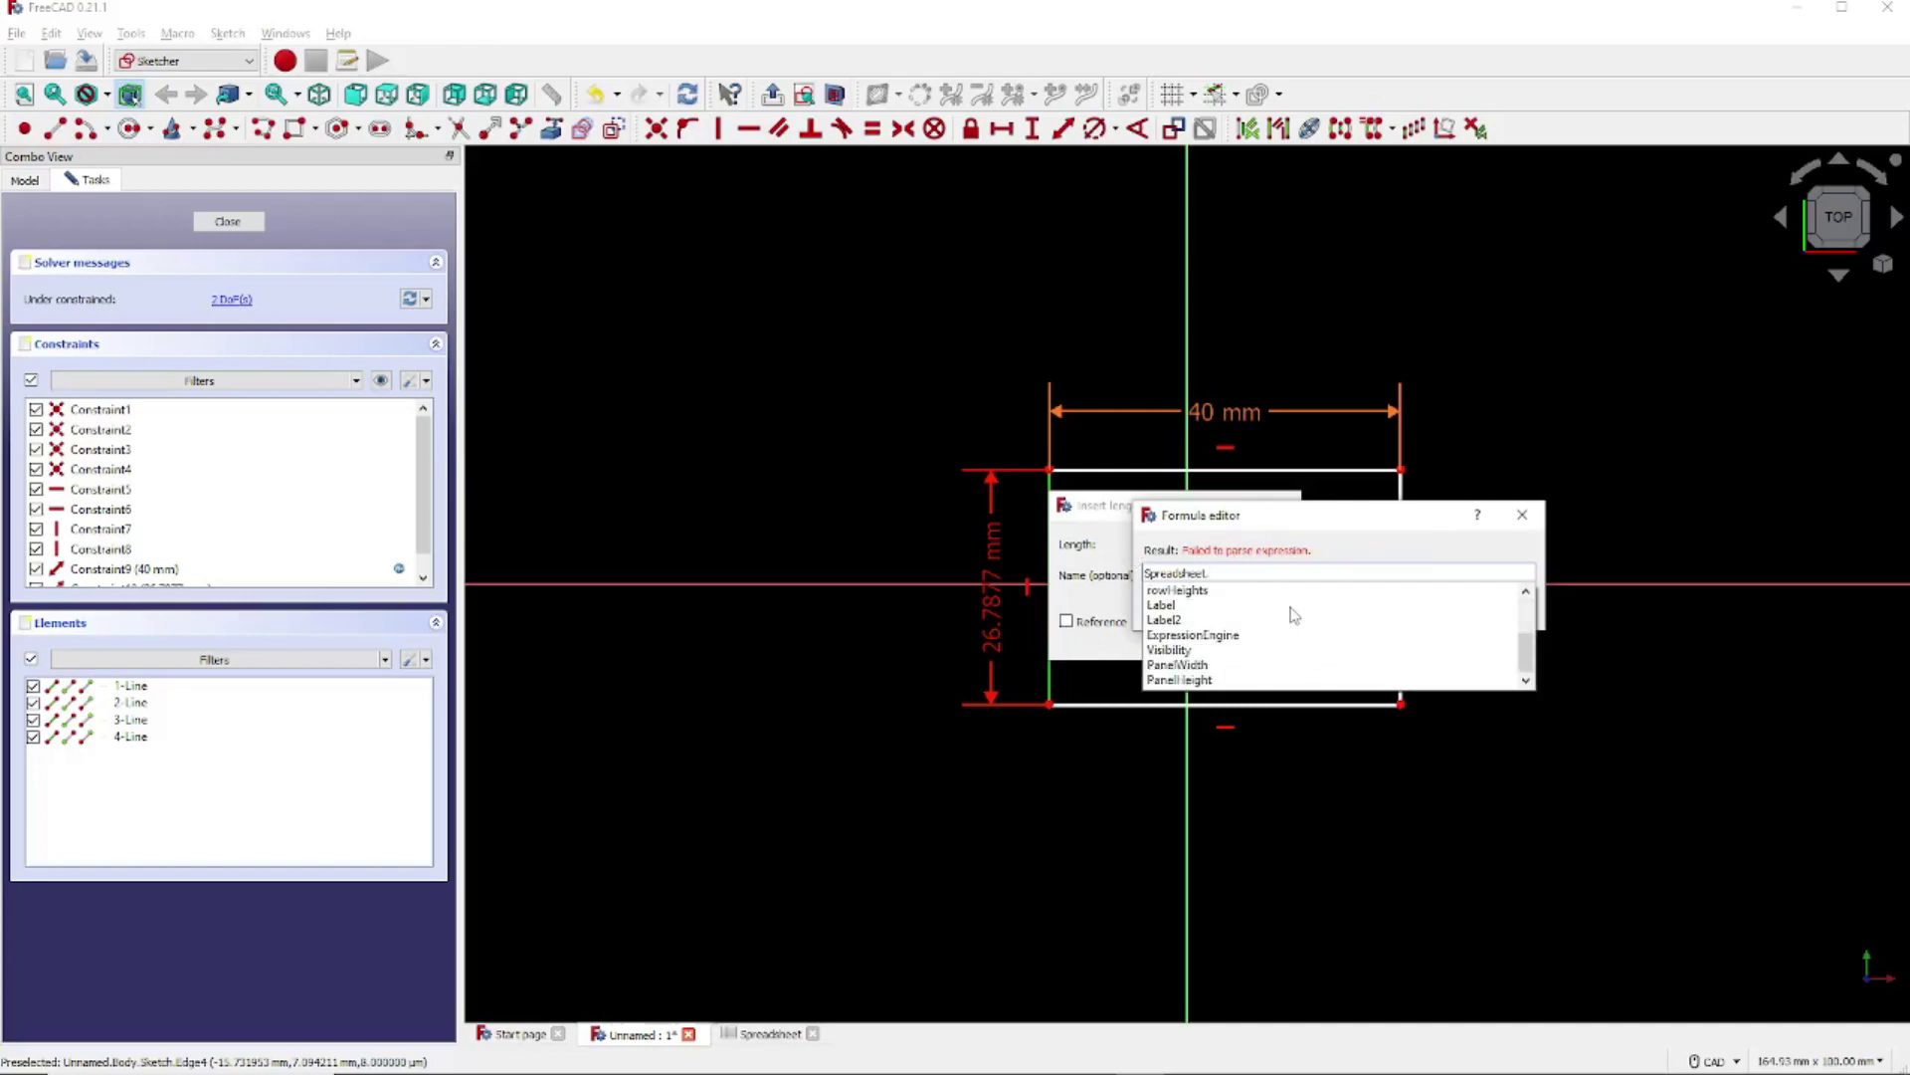
pyautogui.click(1174, 680)
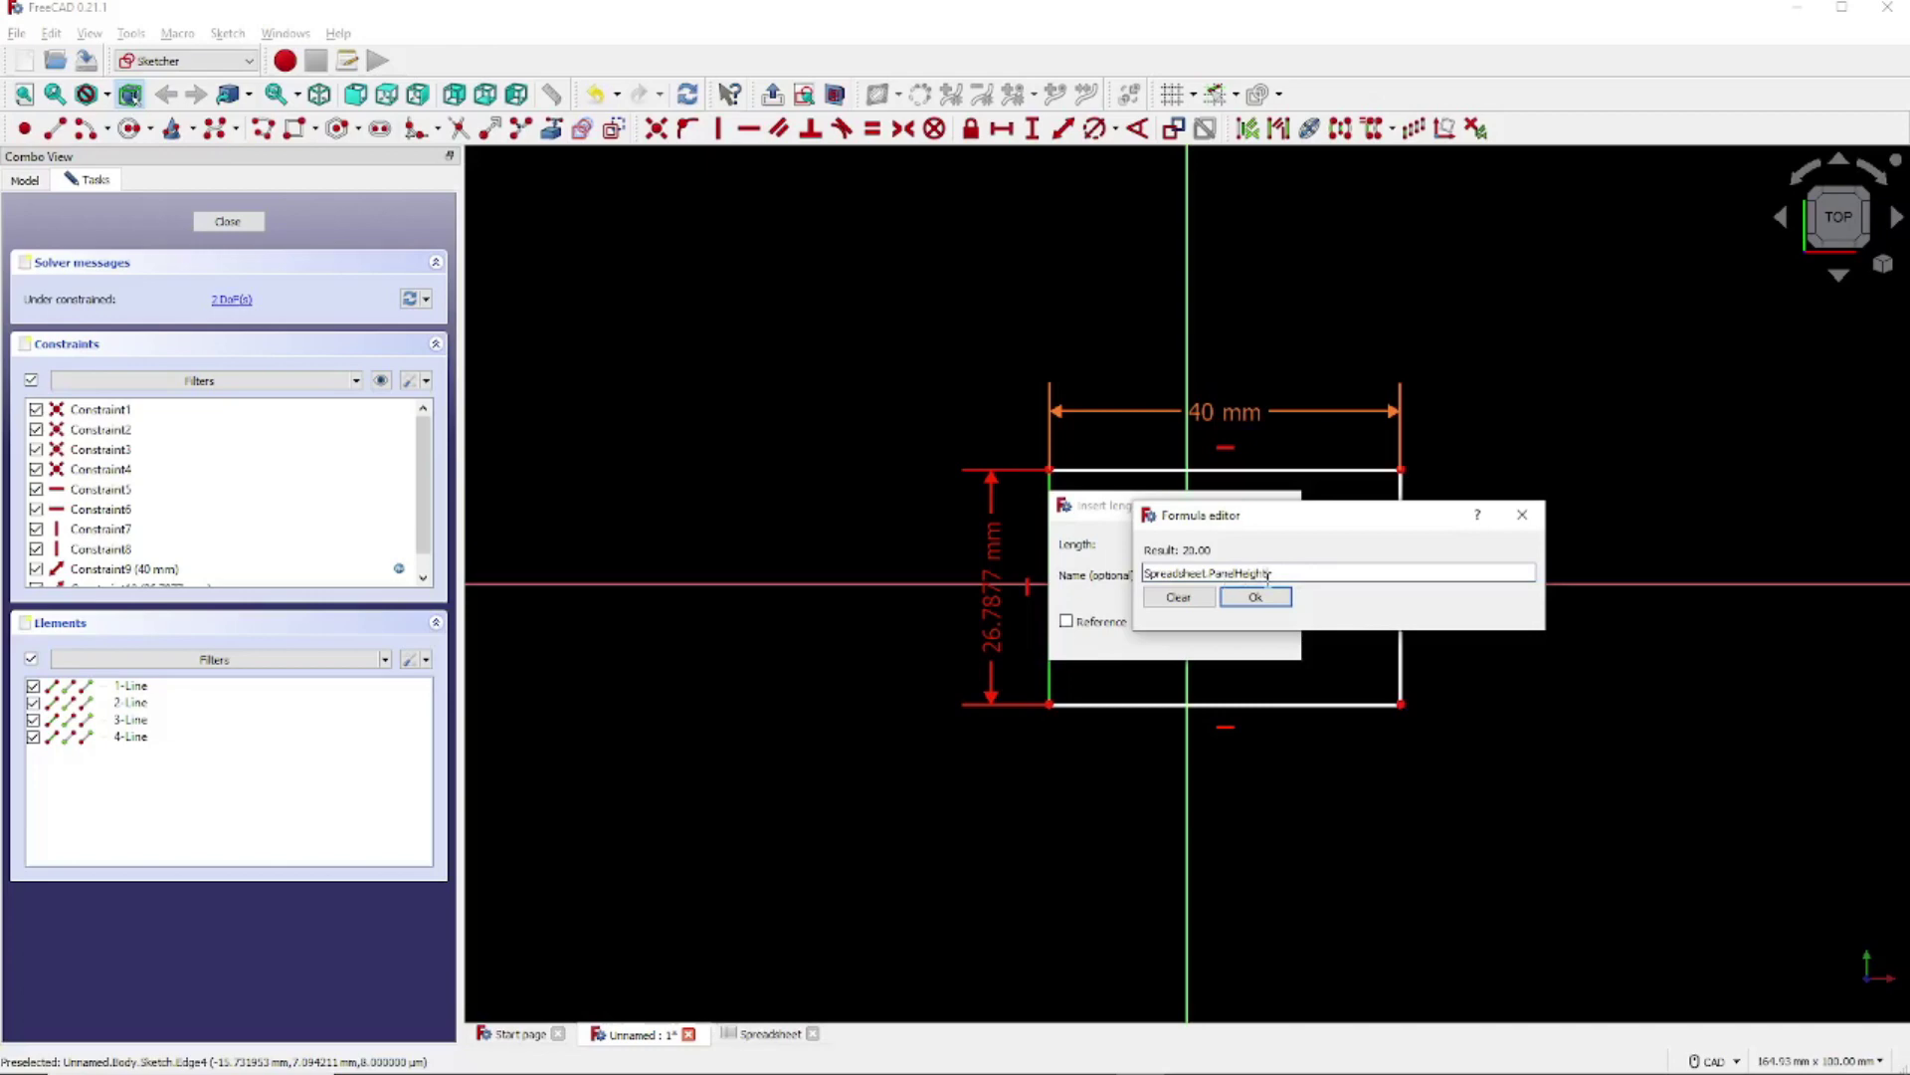
pyautogui.click(1267, 605)
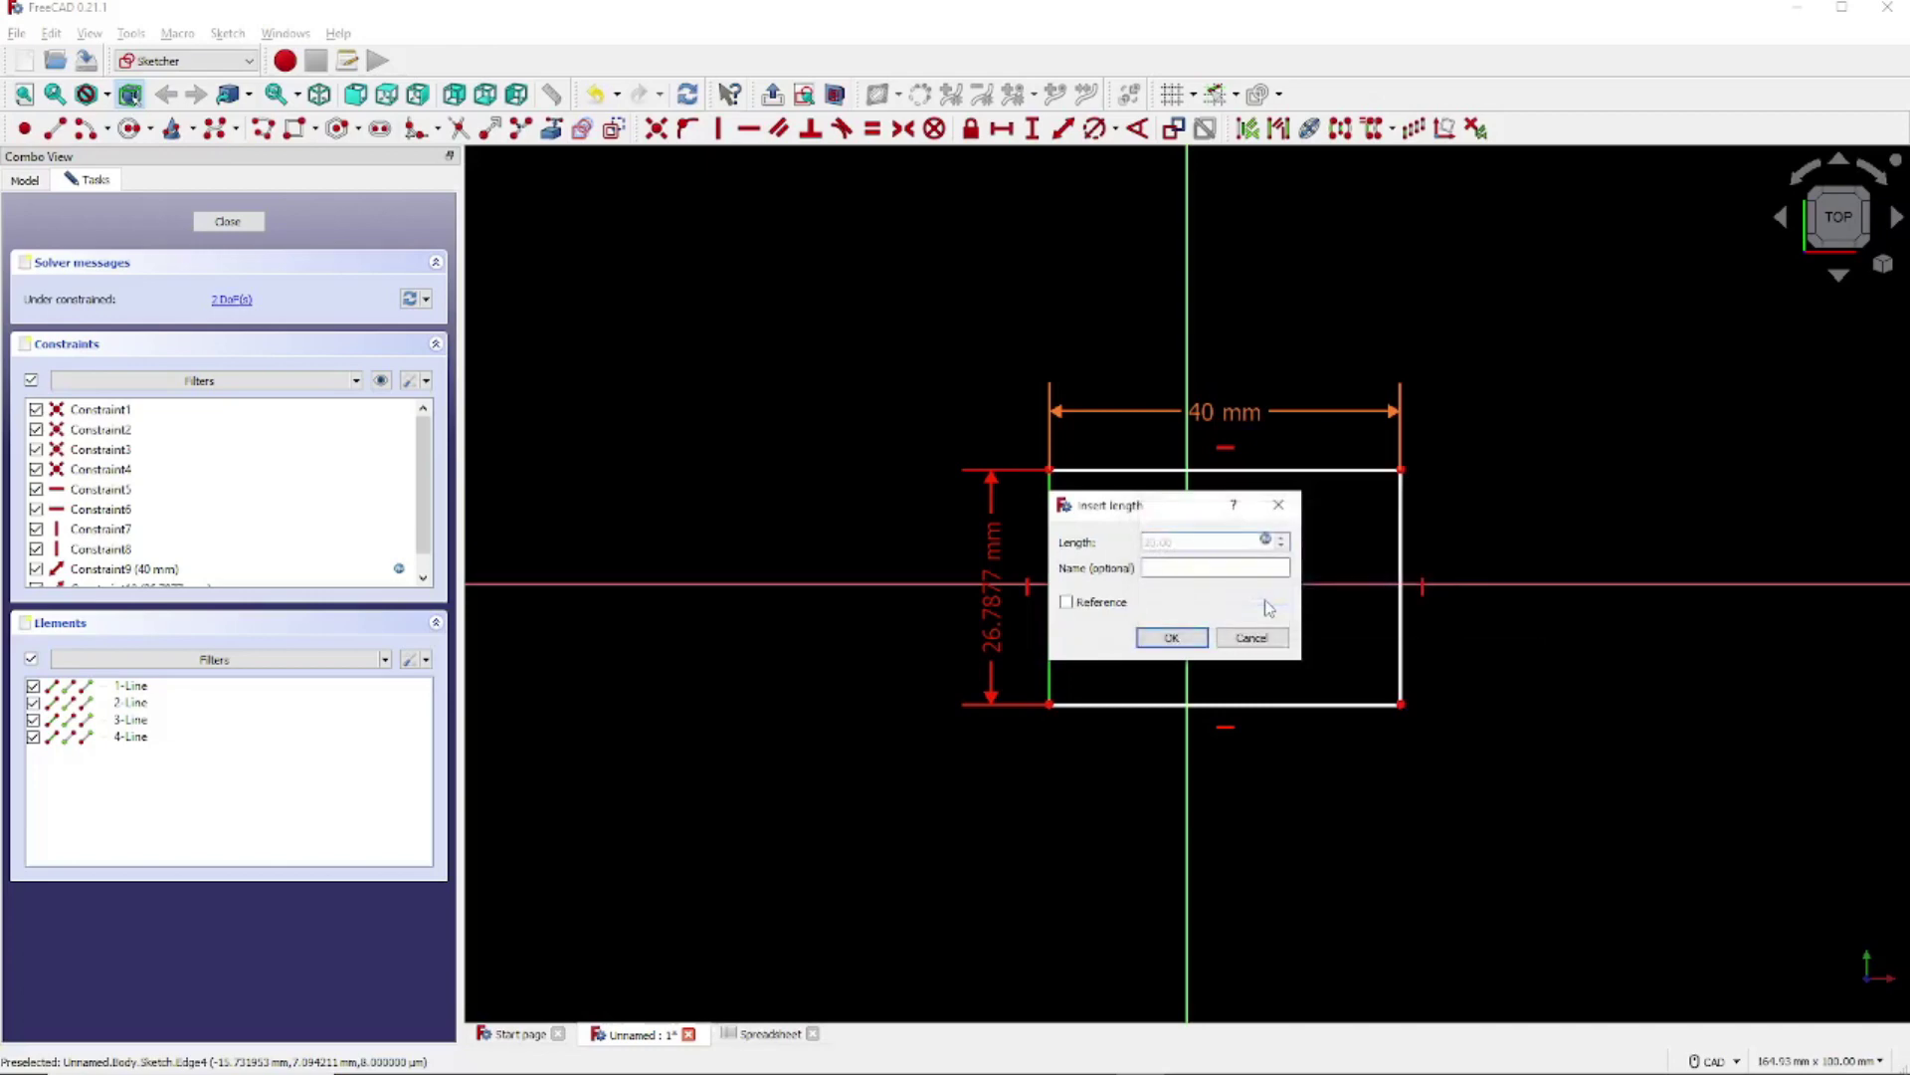
pyautogui.click(1174, 637)
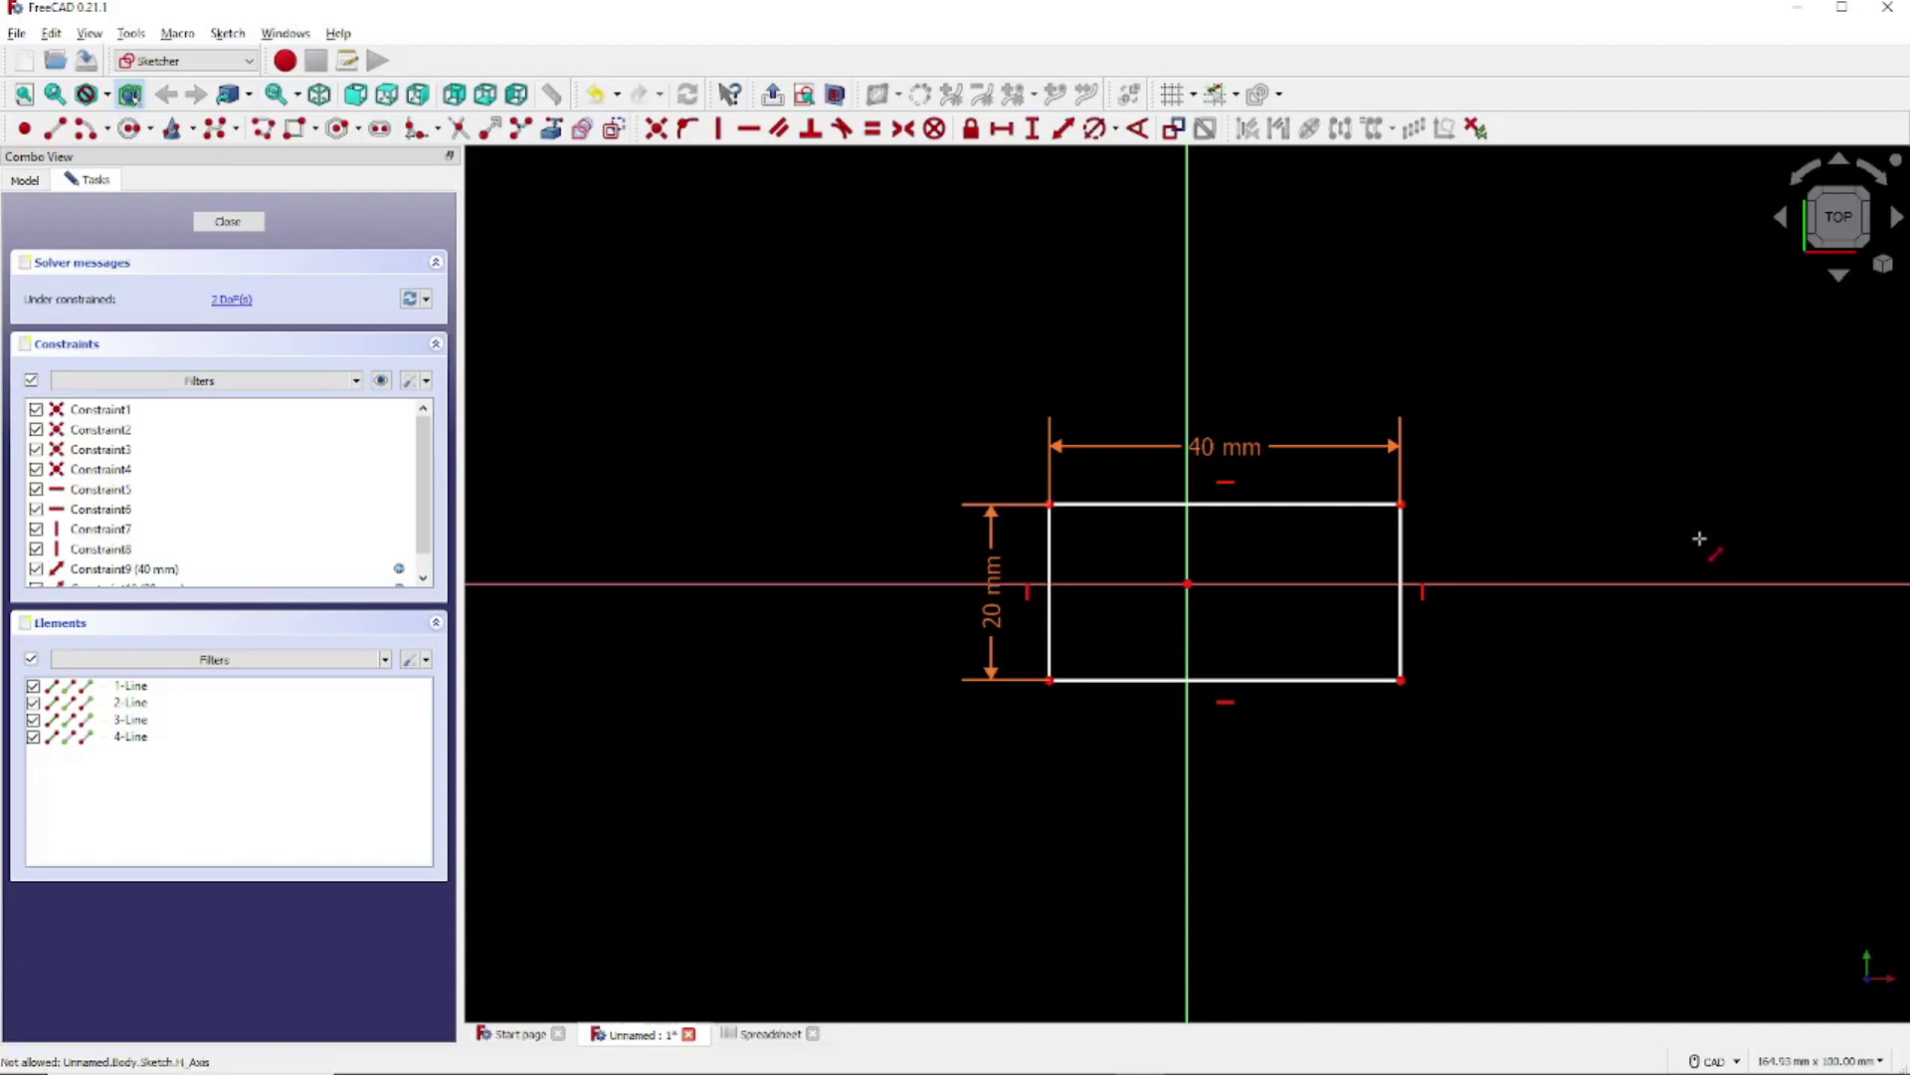
# In the spreadsheet, enter 50 in B2 (Panel Width) and 25 in B3 (Panel Height)
pyautogui.click(764, 1034)
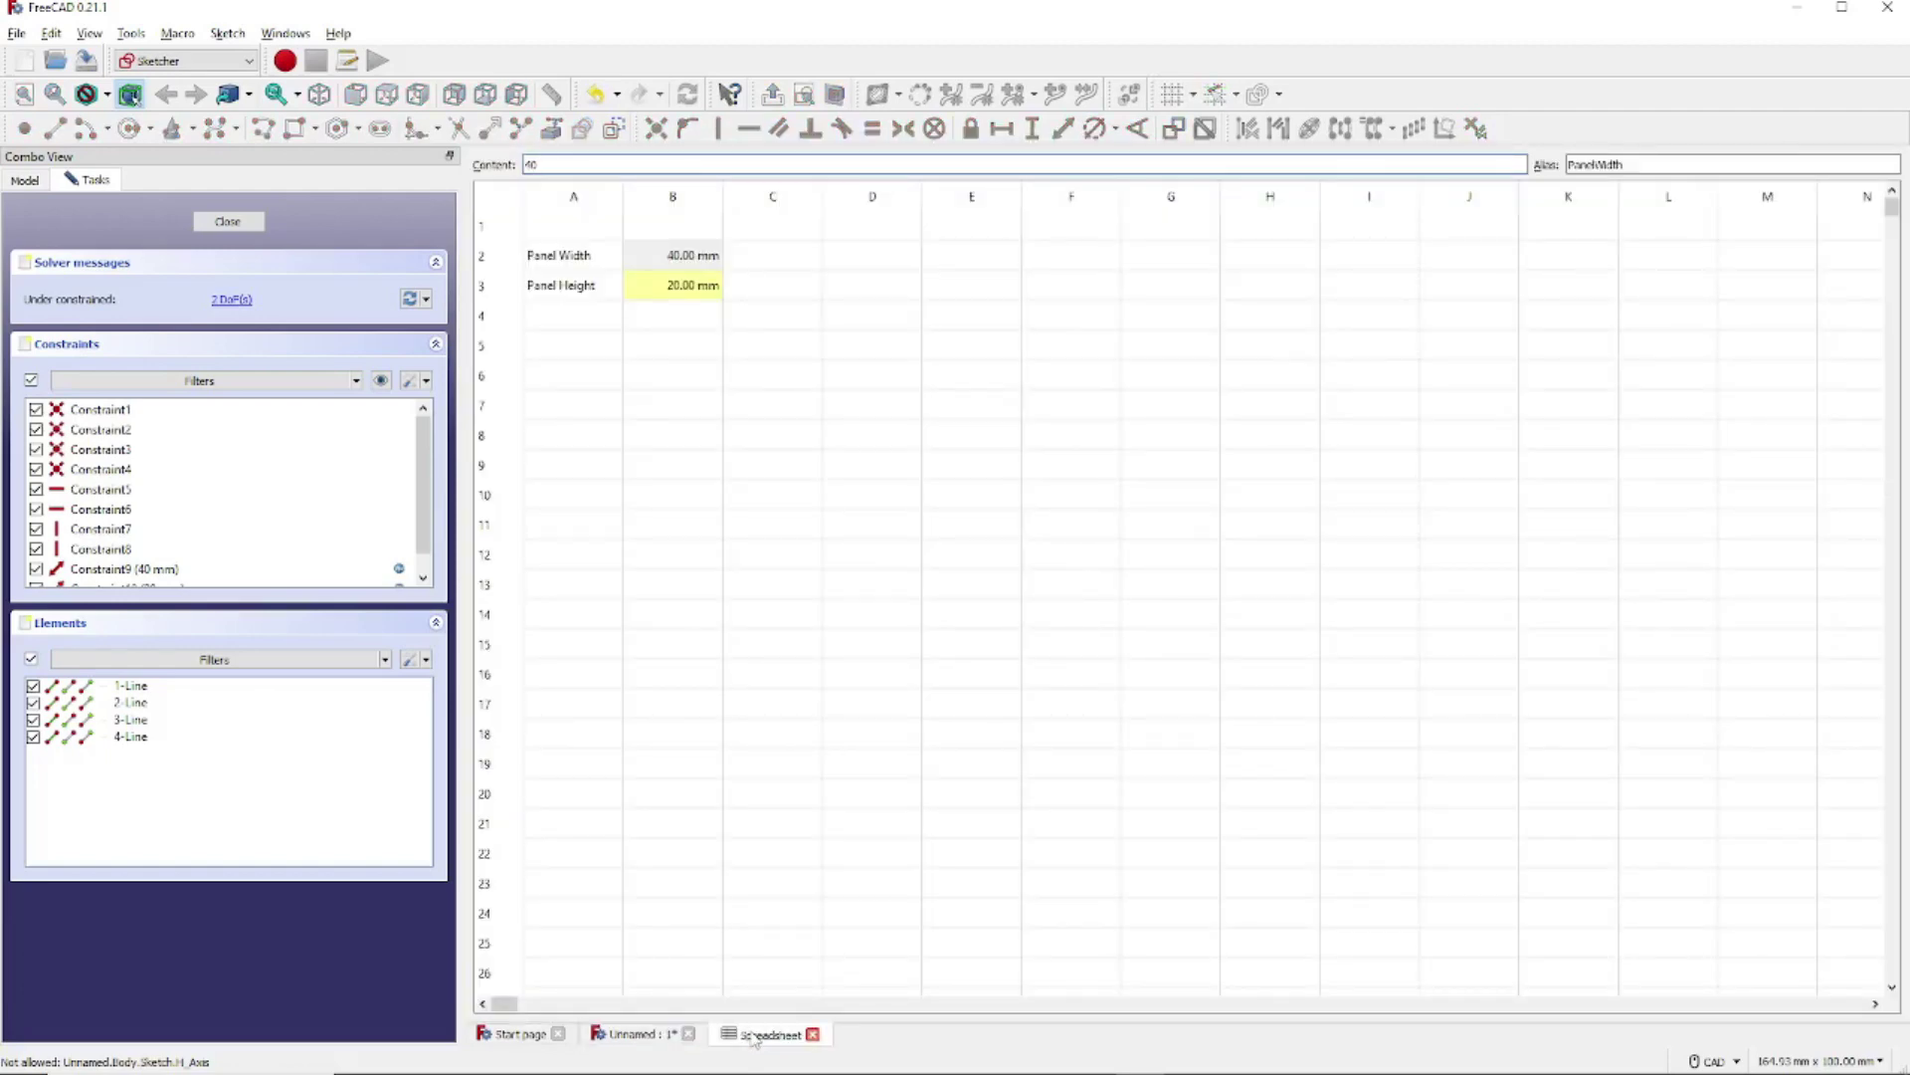
pyautogui.click(637, 1034)
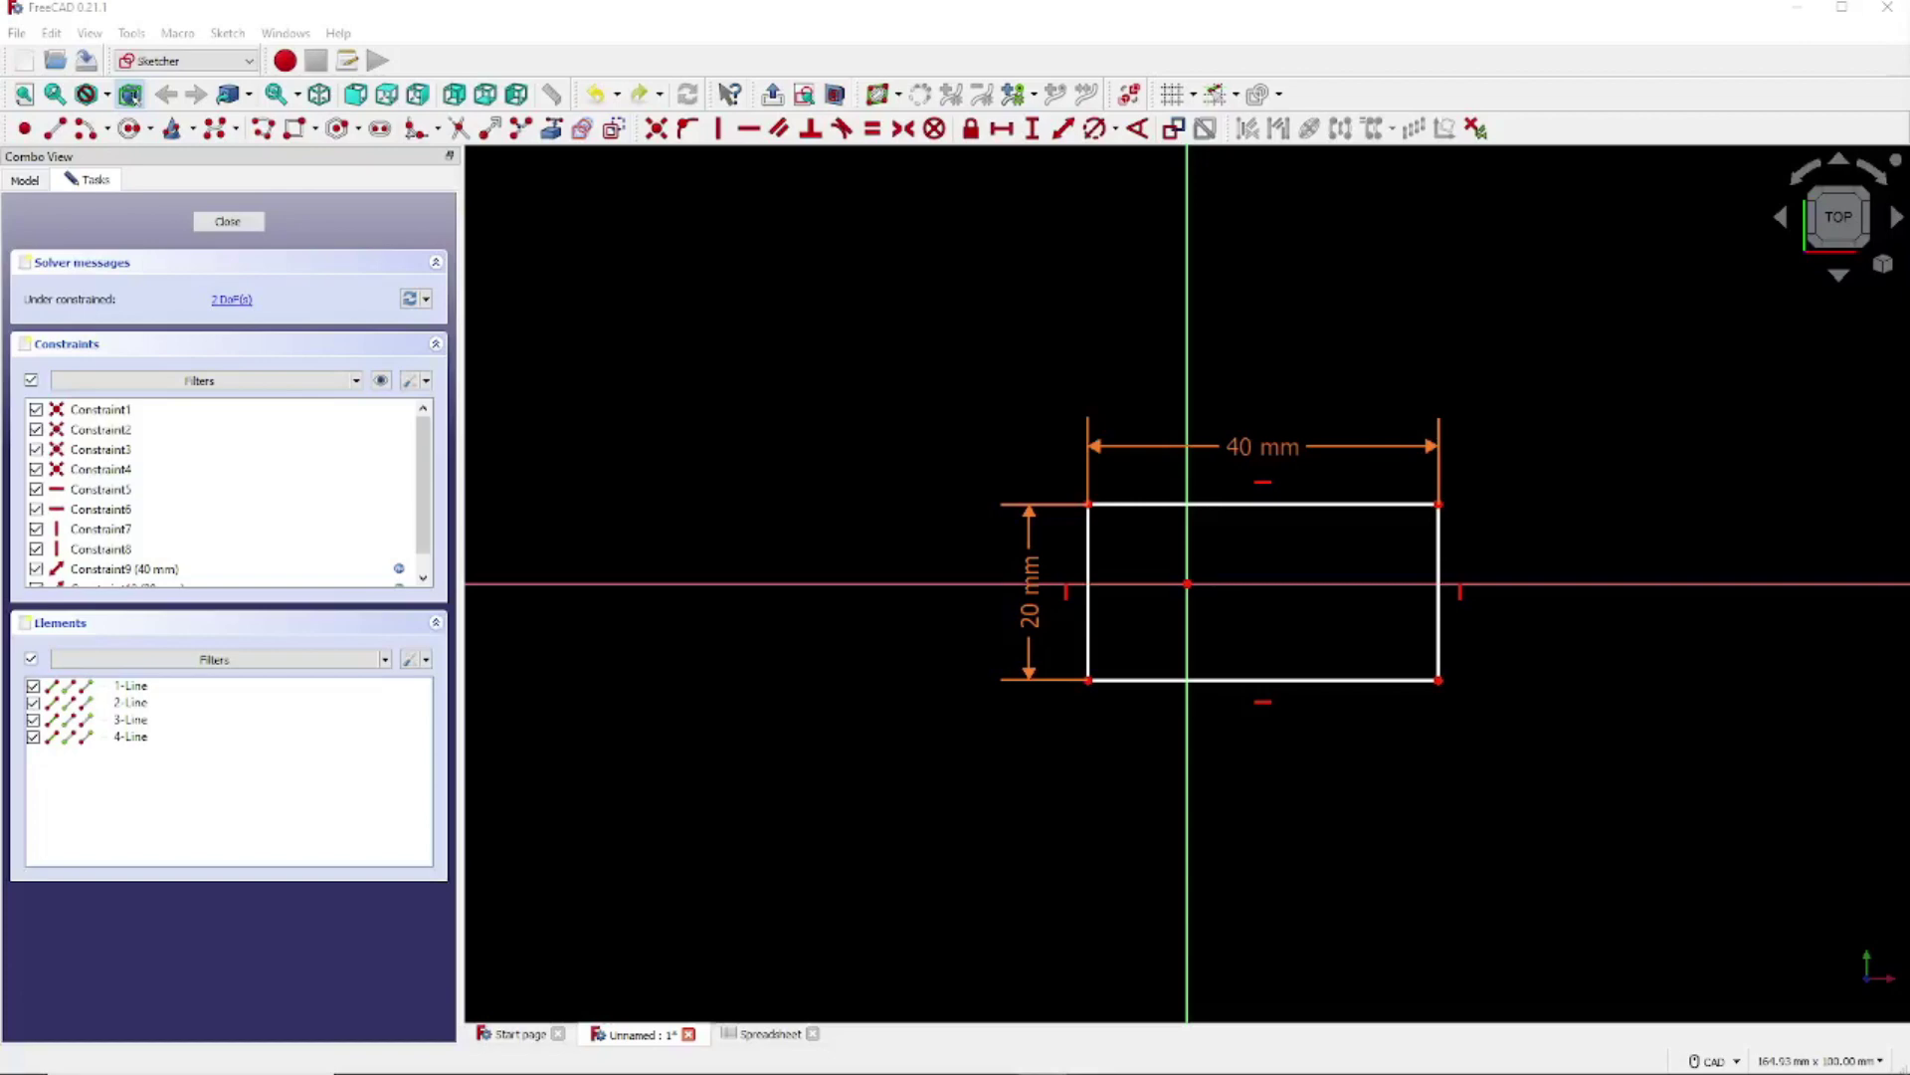
pyautogui.click(765, 1033)
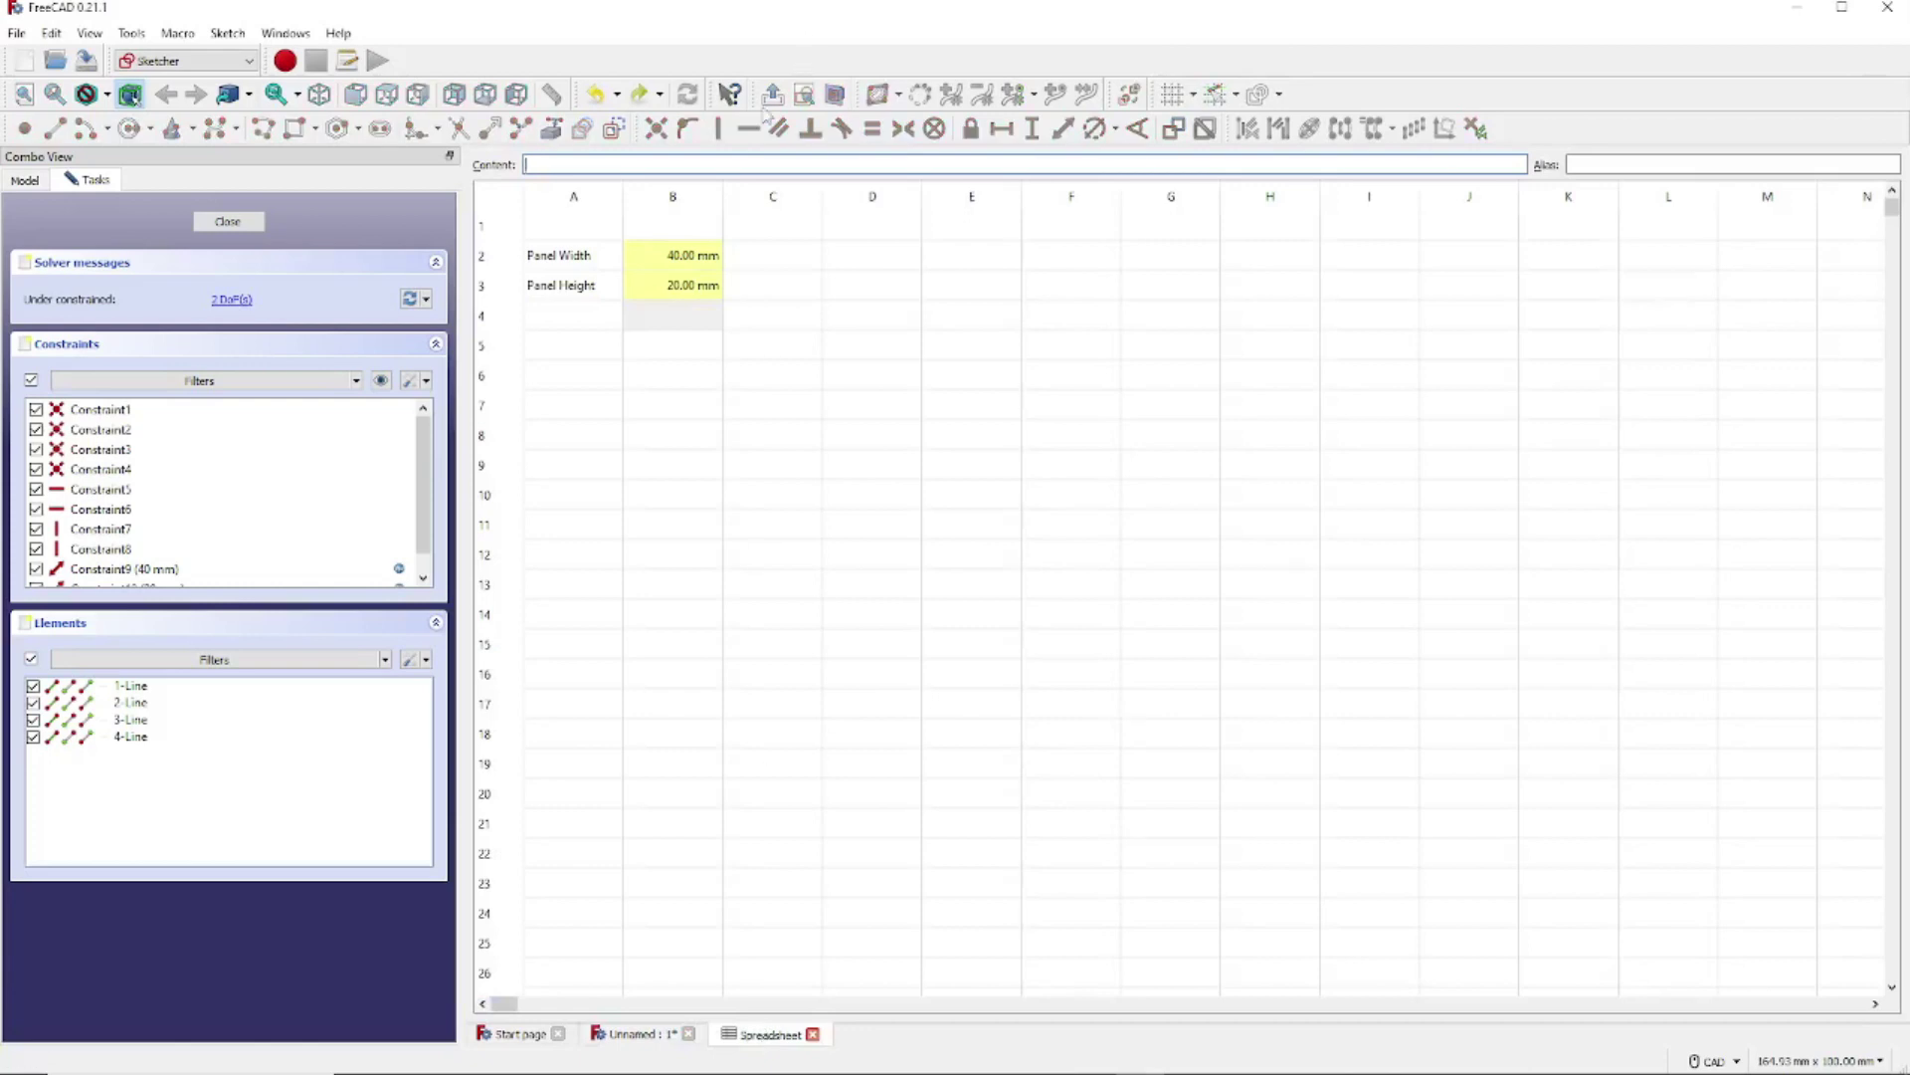
pyautogui.click(689, 261)
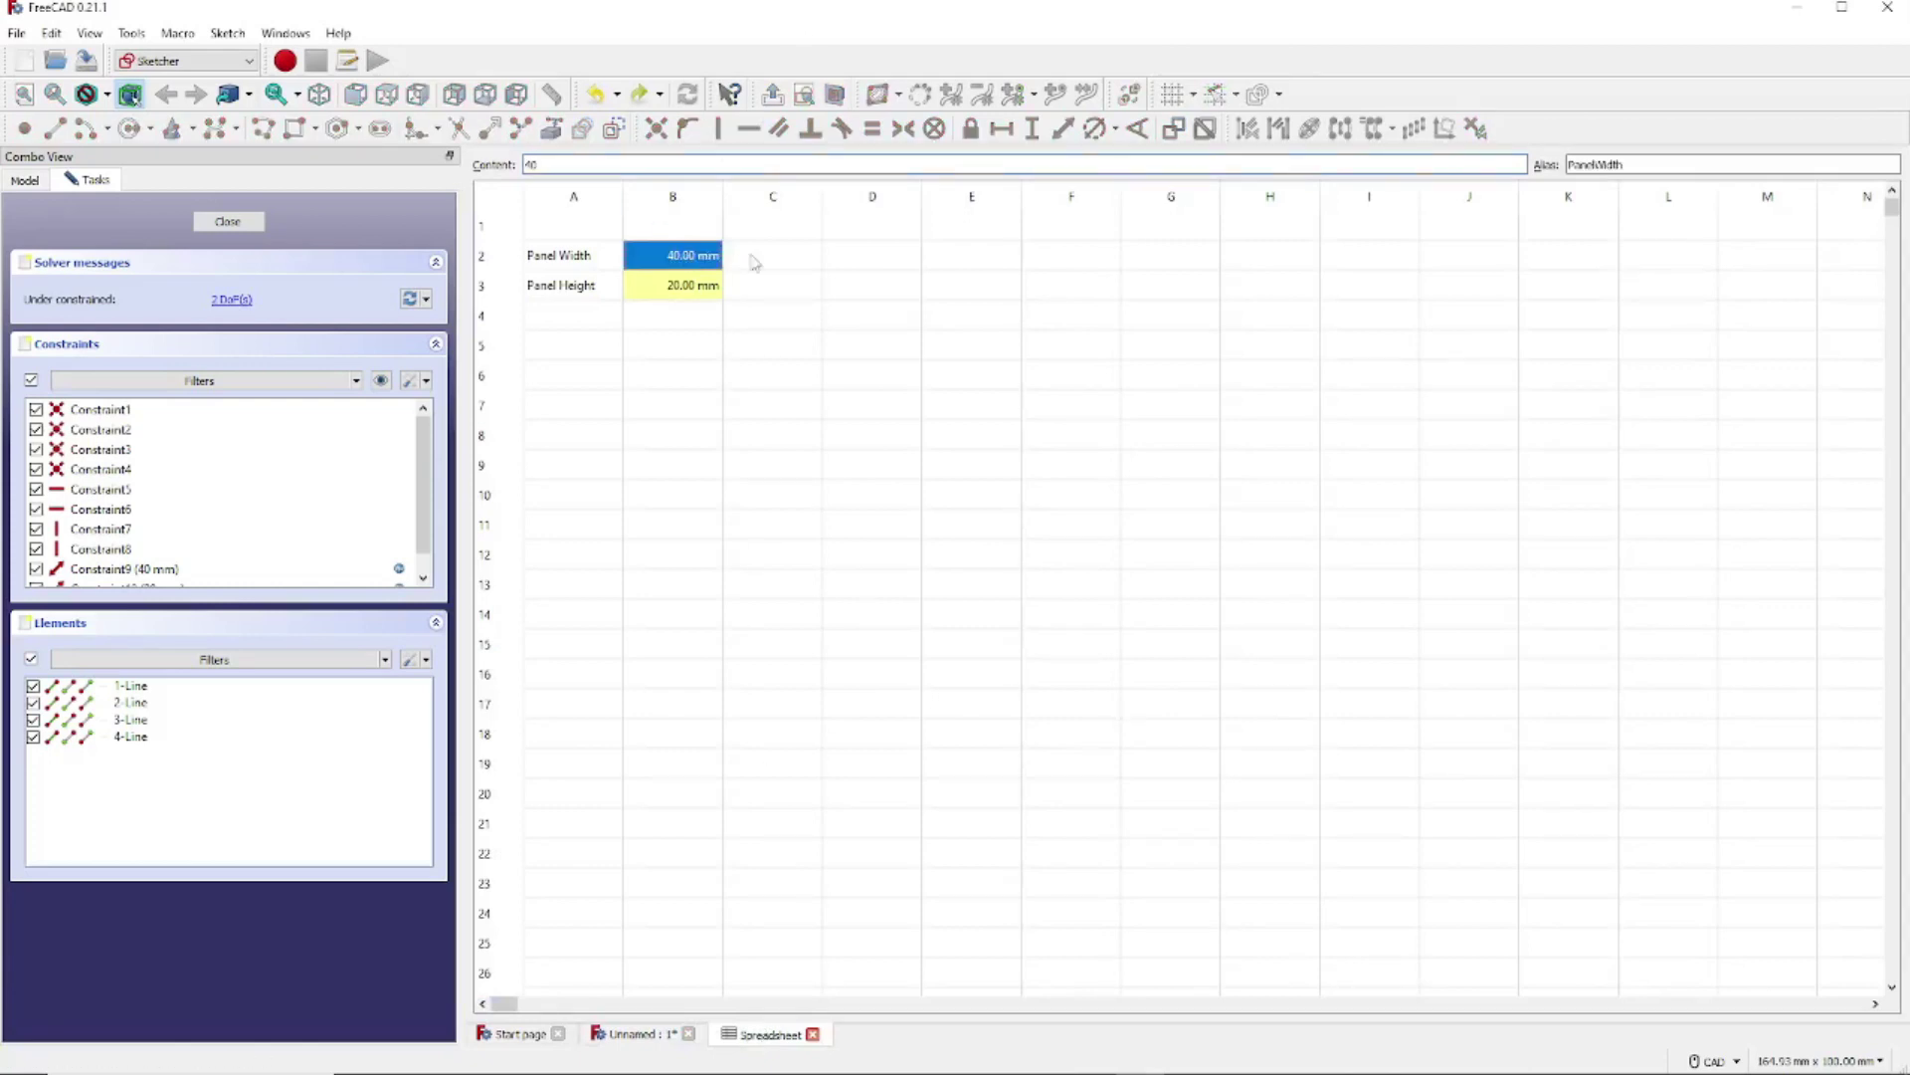
pyautogui.write('50')
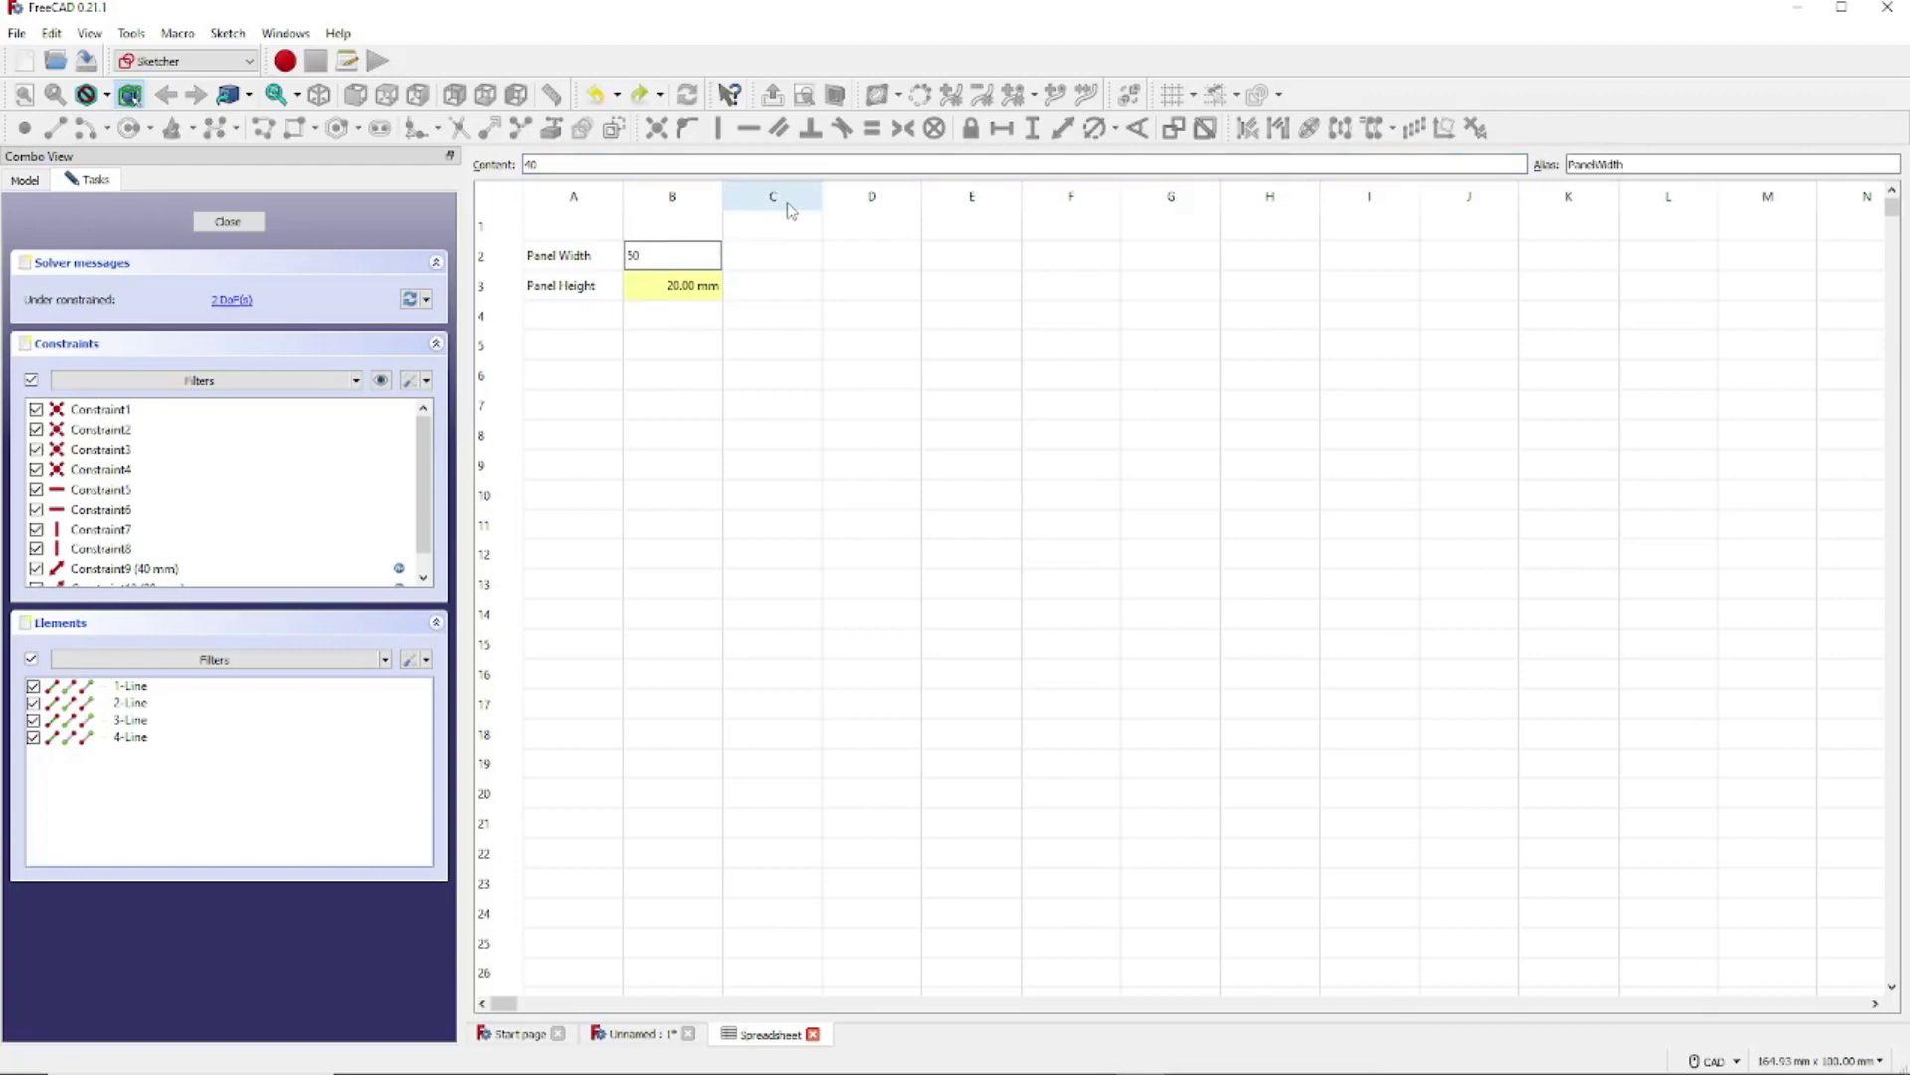
pyautogui.press('Tab')
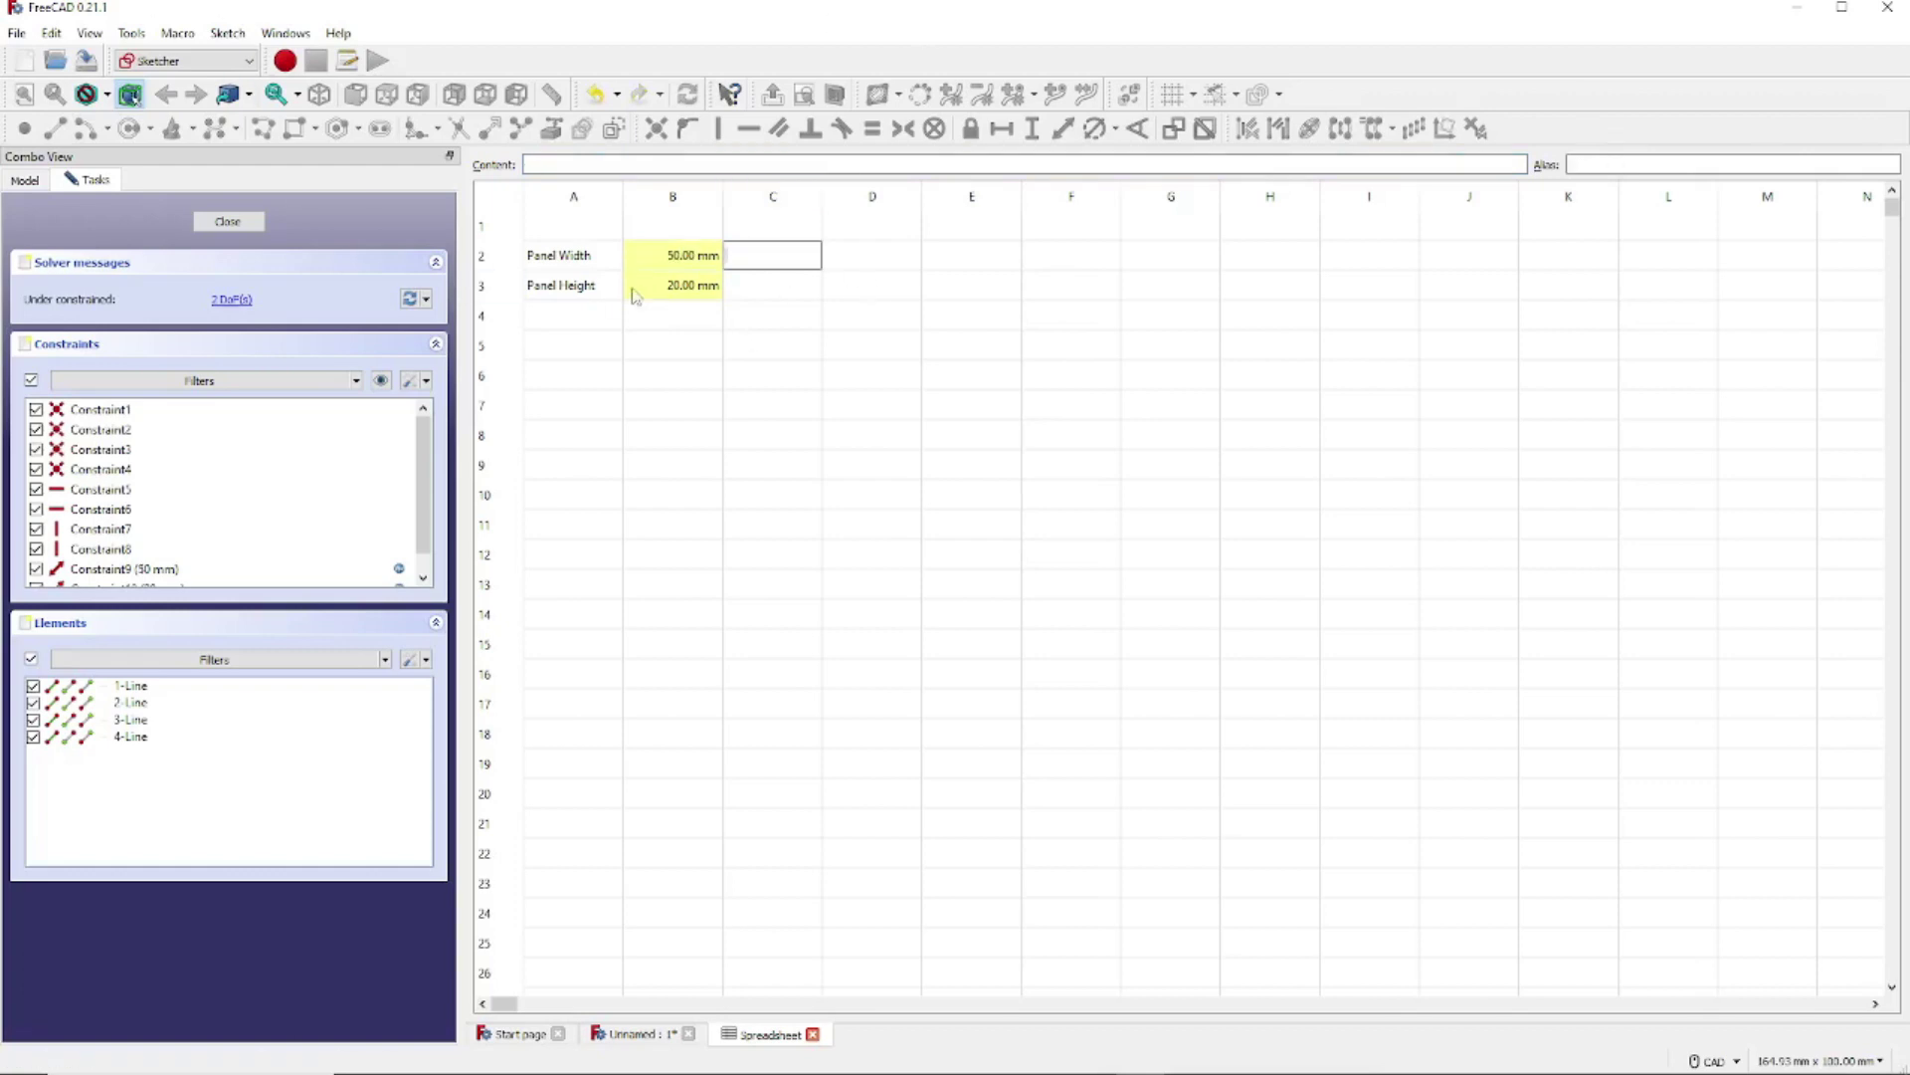
pyautogui.click(666, 298)
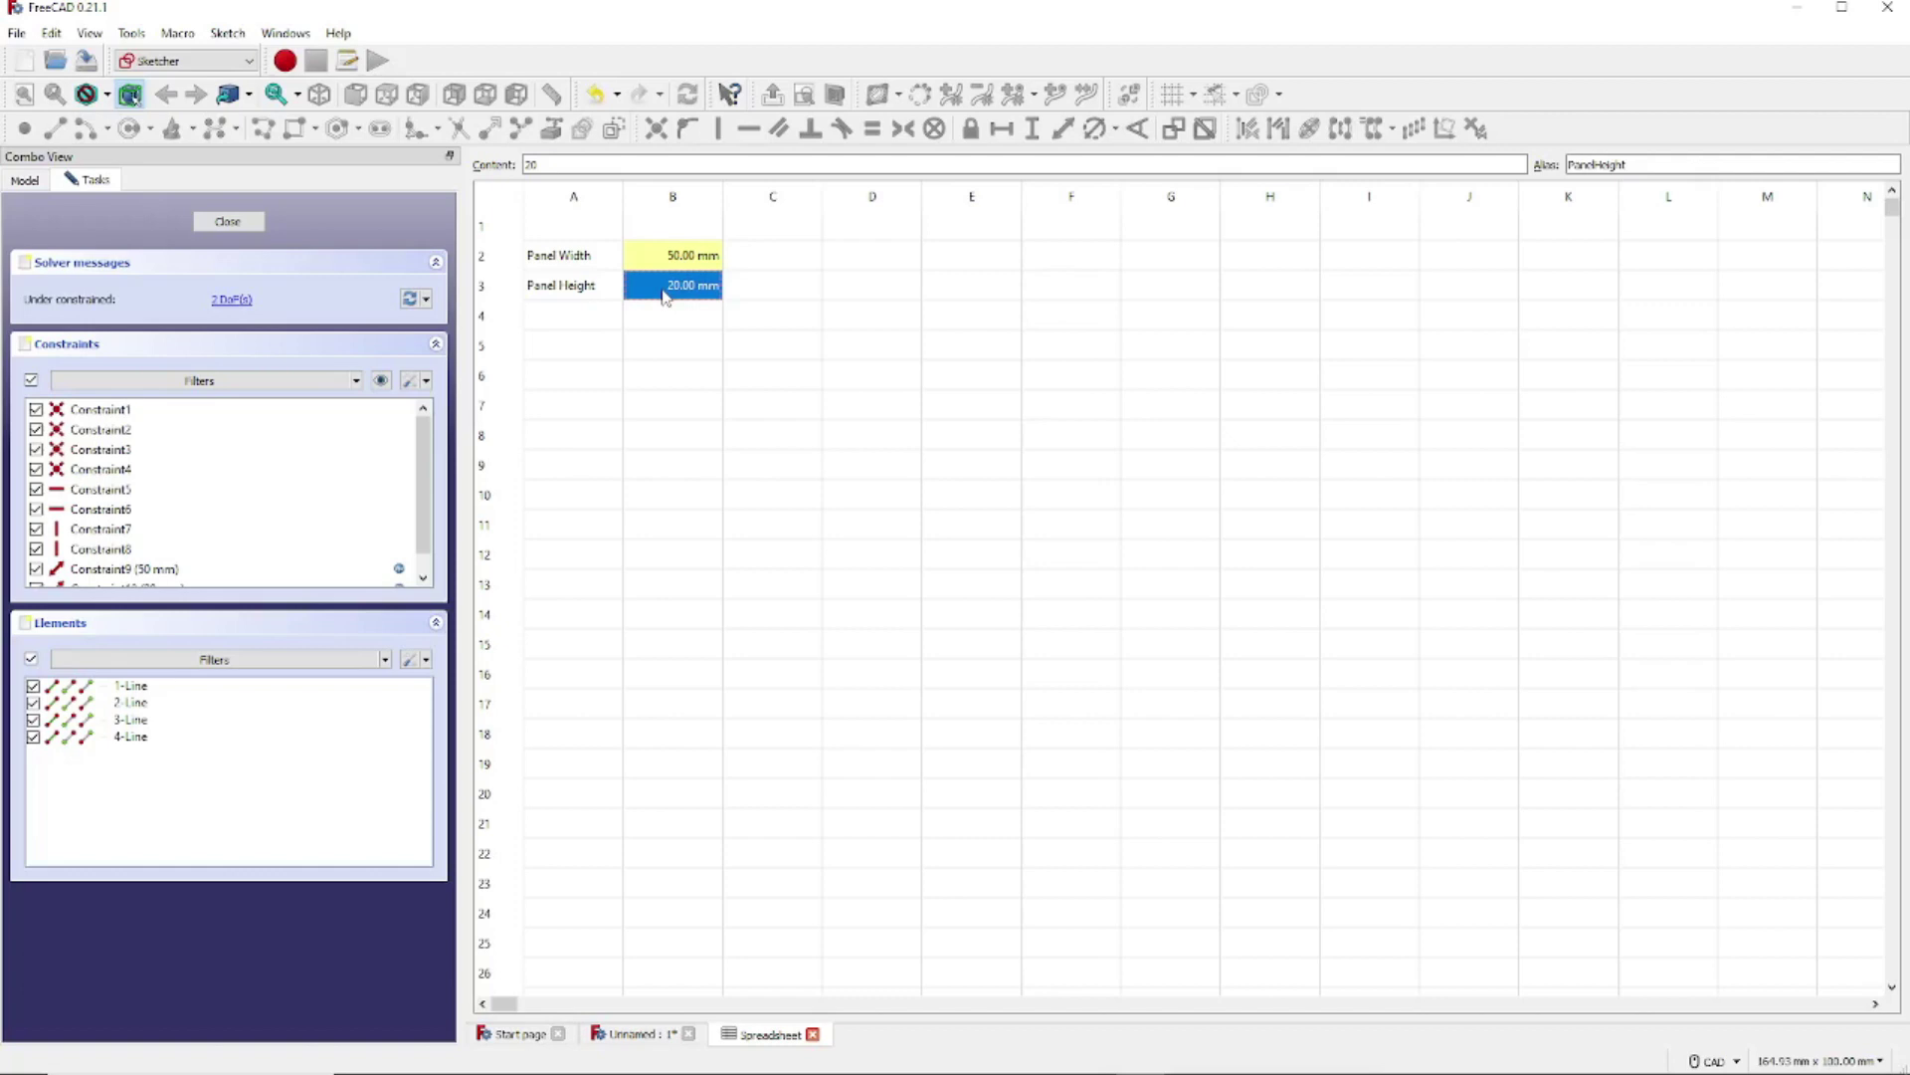
pyautogui.write('25')
pyautogui.press('Tab')
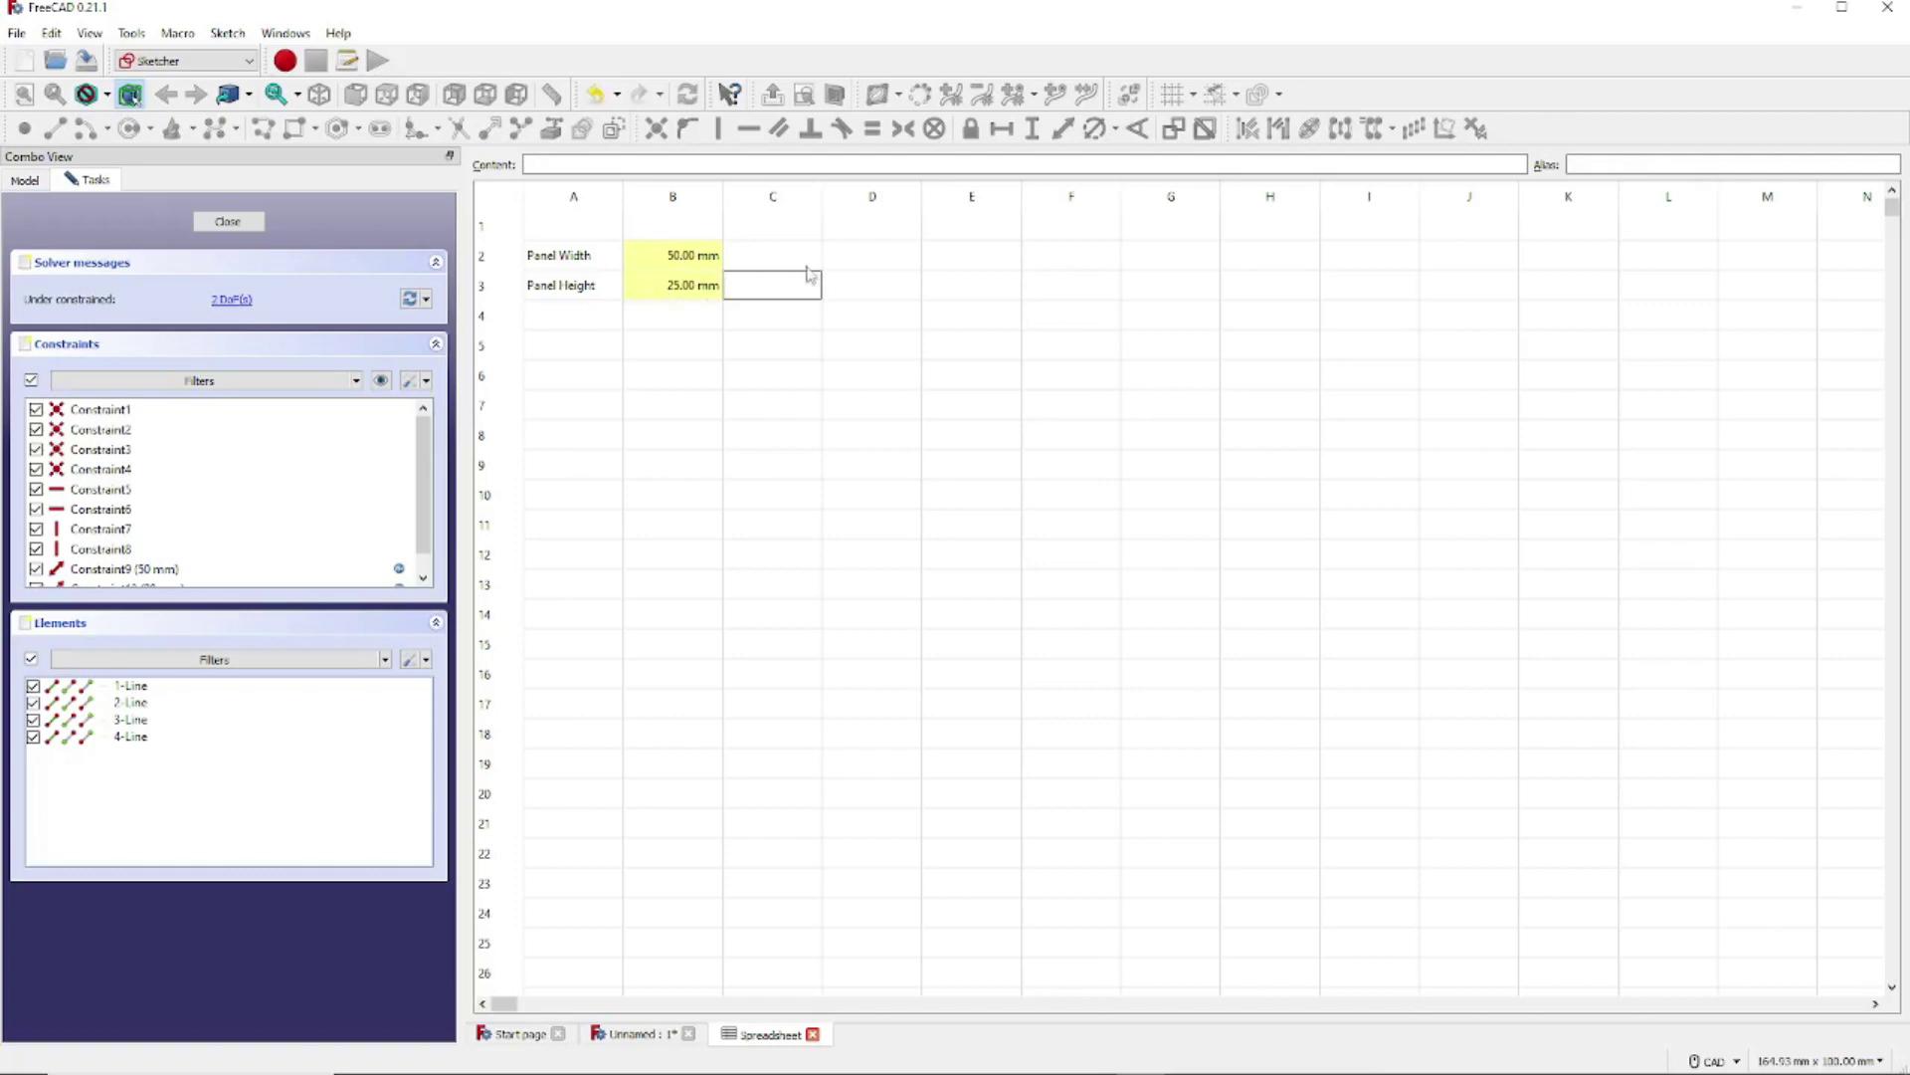
# Re-confirm the width dimension in the sketch so the rectangle refreshes to 50 × 25 mm
pyautogui.click(637, 1034)
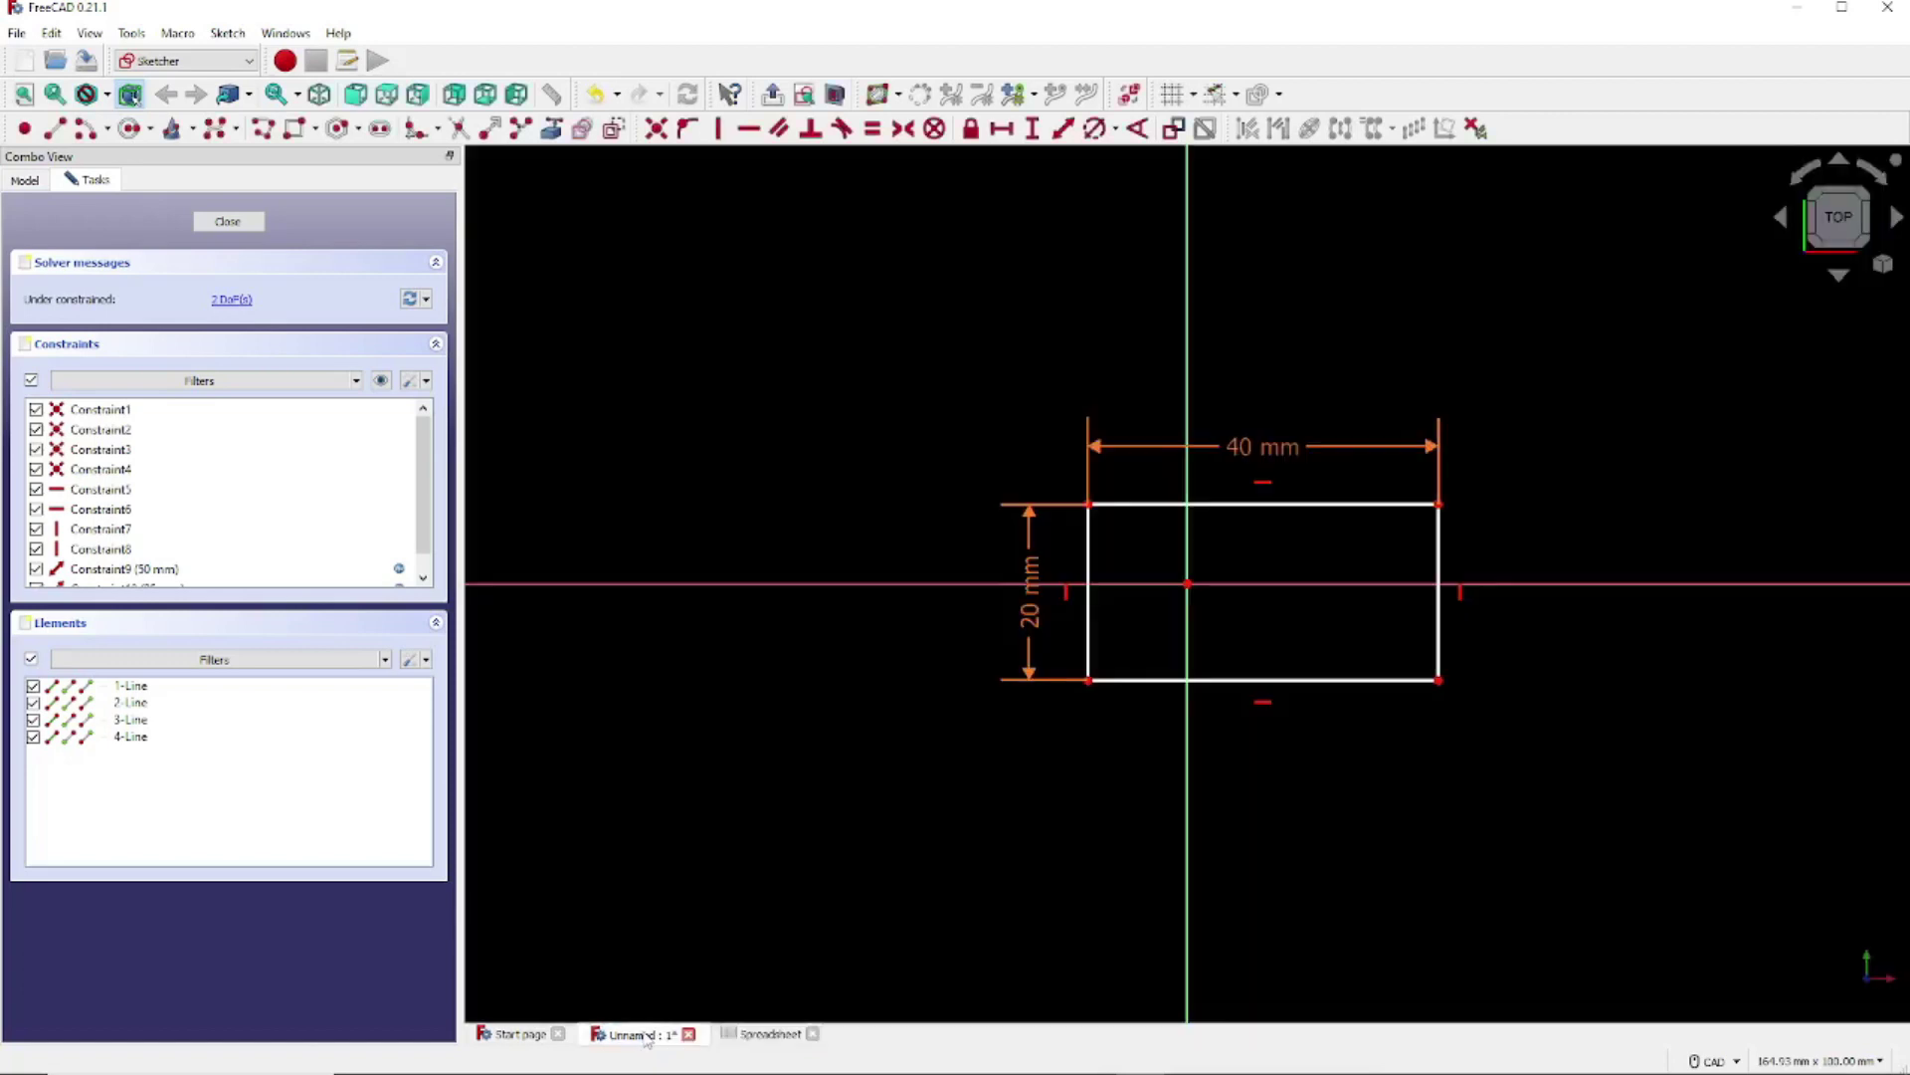
pyautogui.doubleClick(1258, 445)
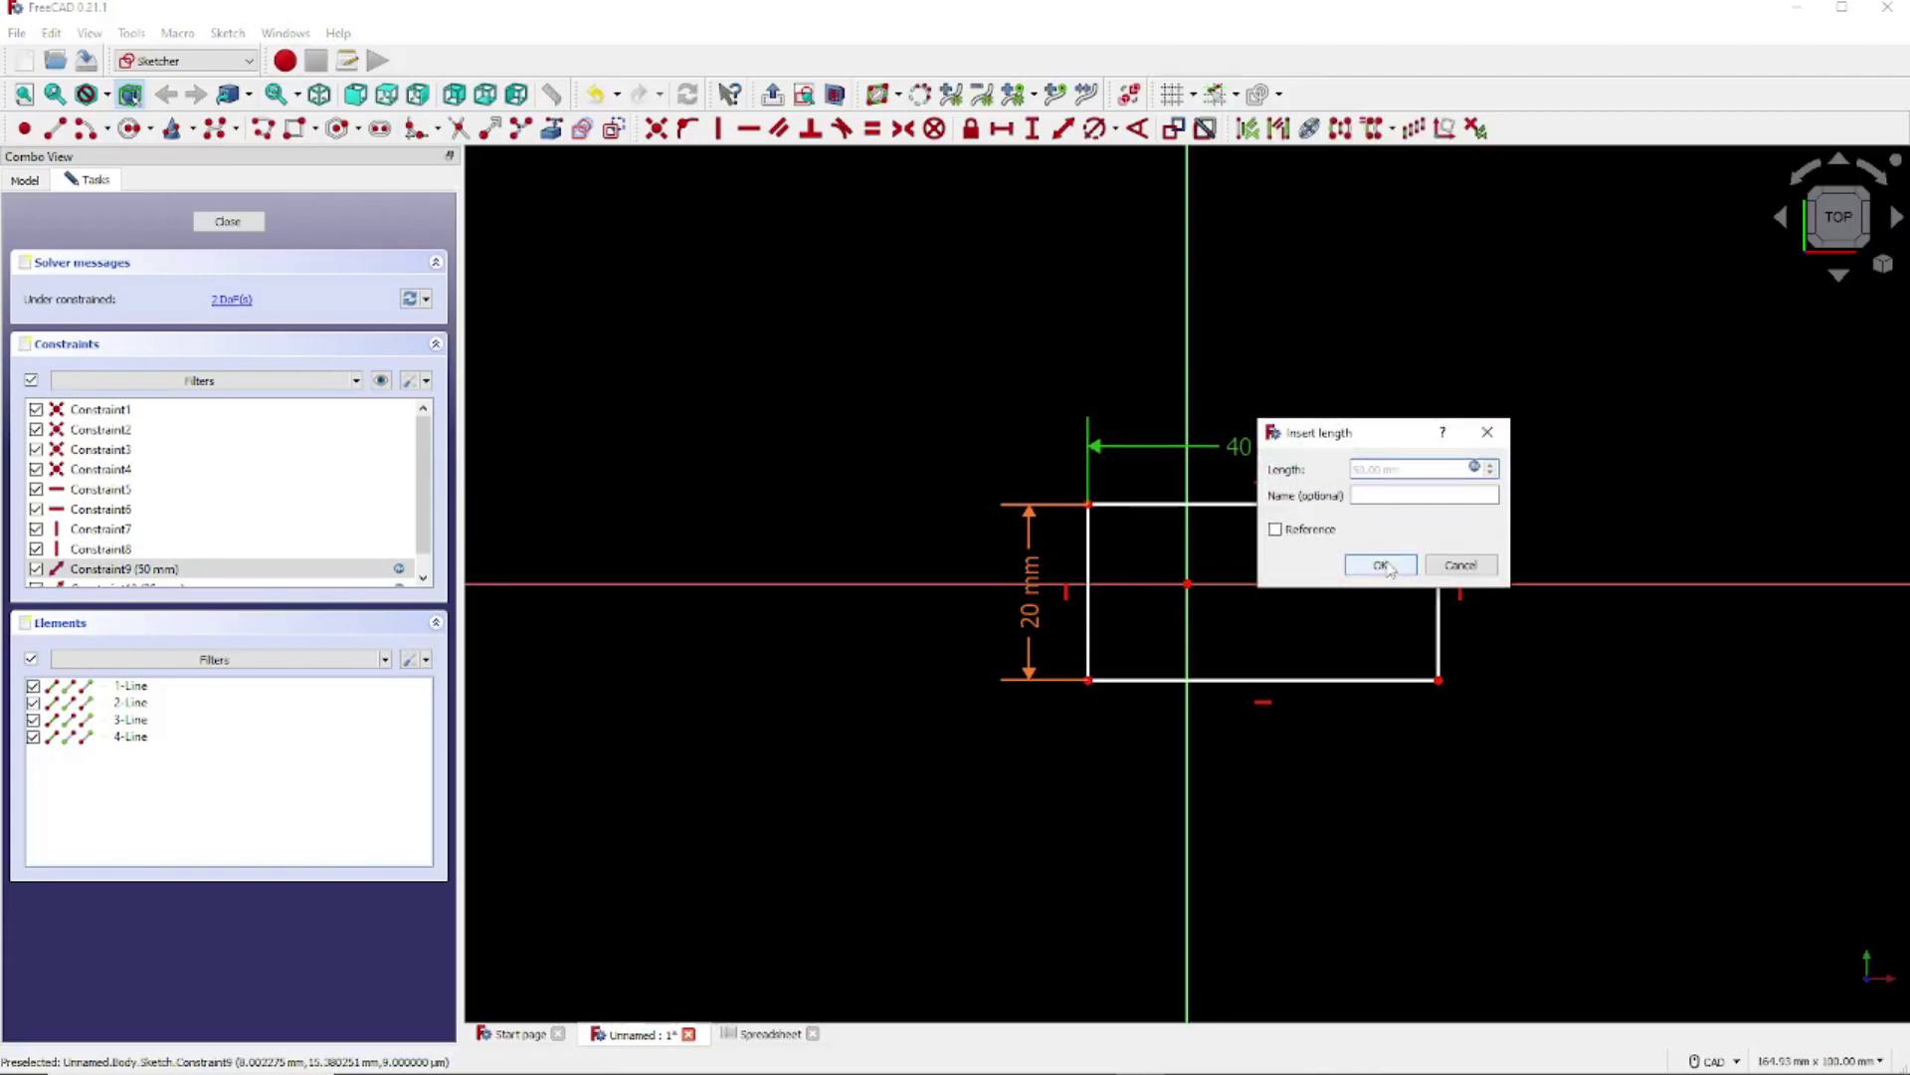
pyautogui.click(1383, 564)
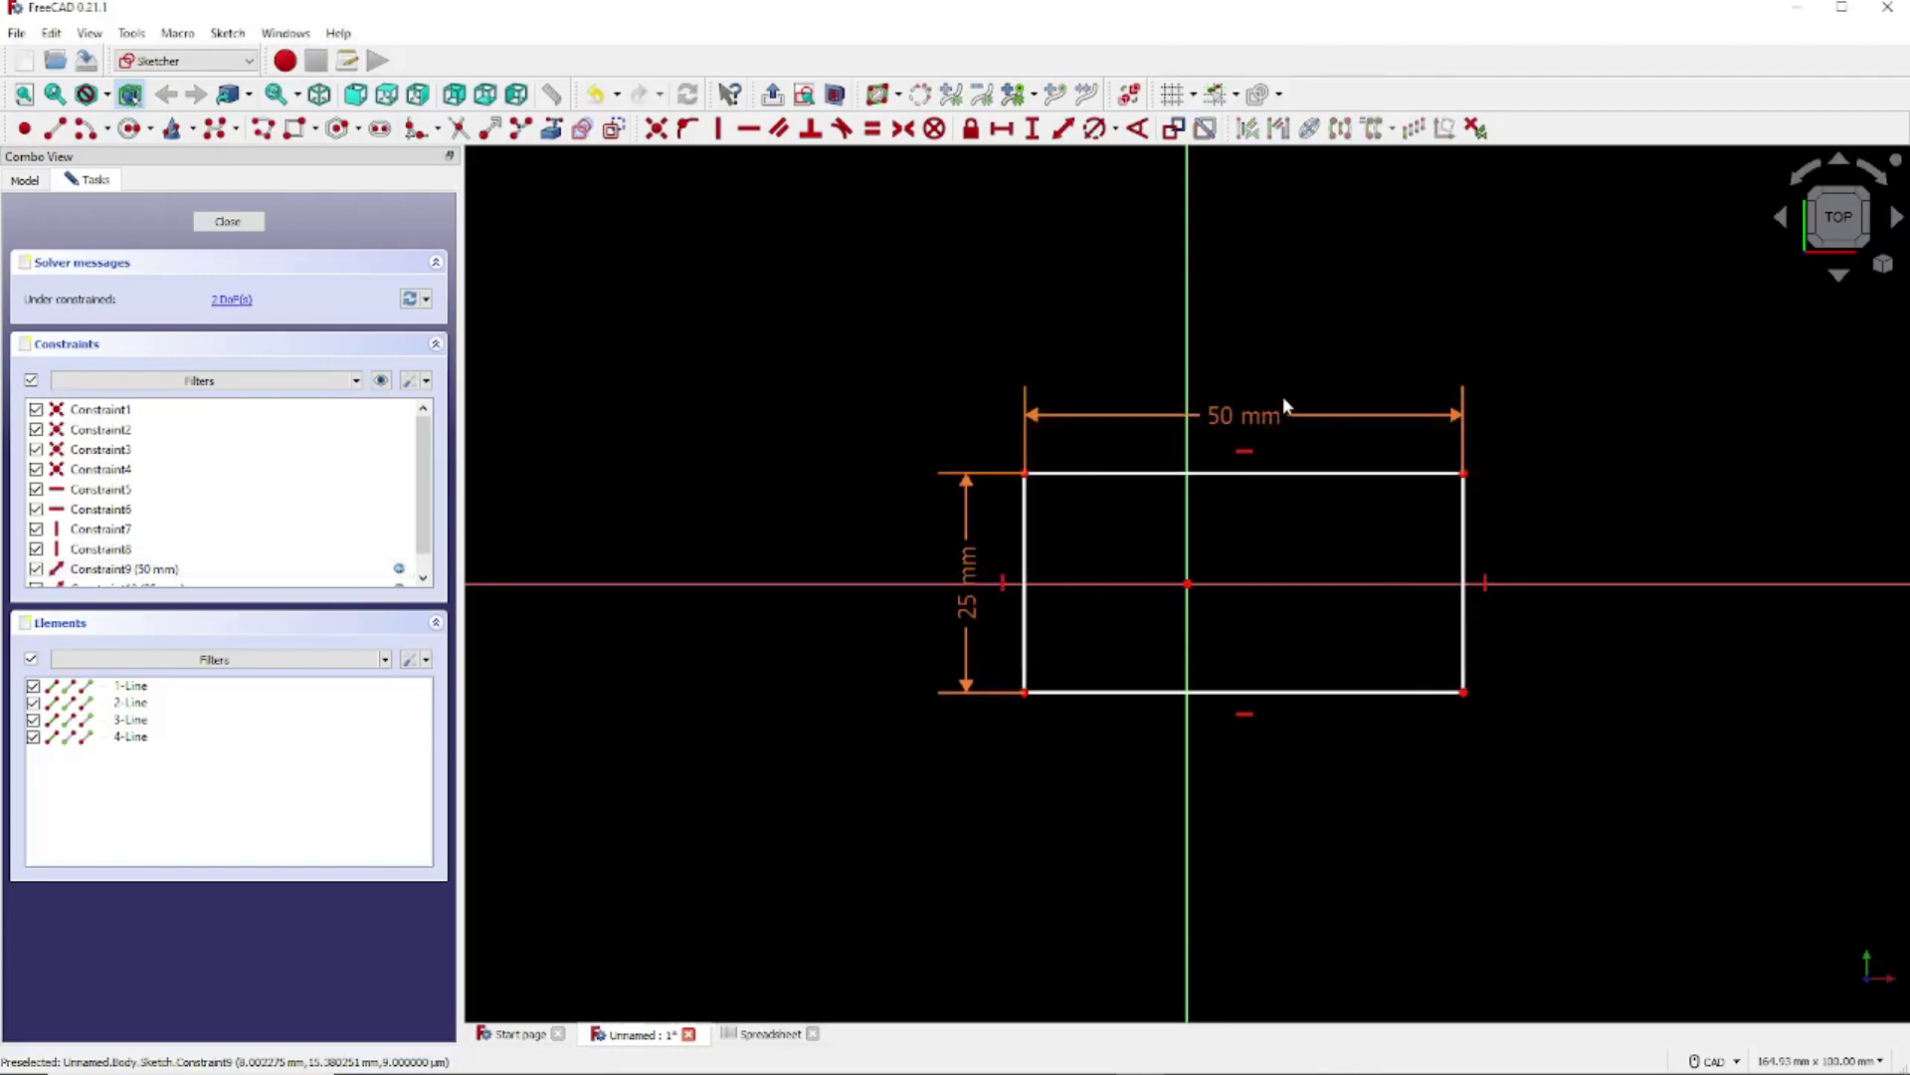
pyautogui.doubleClick(963, 649)
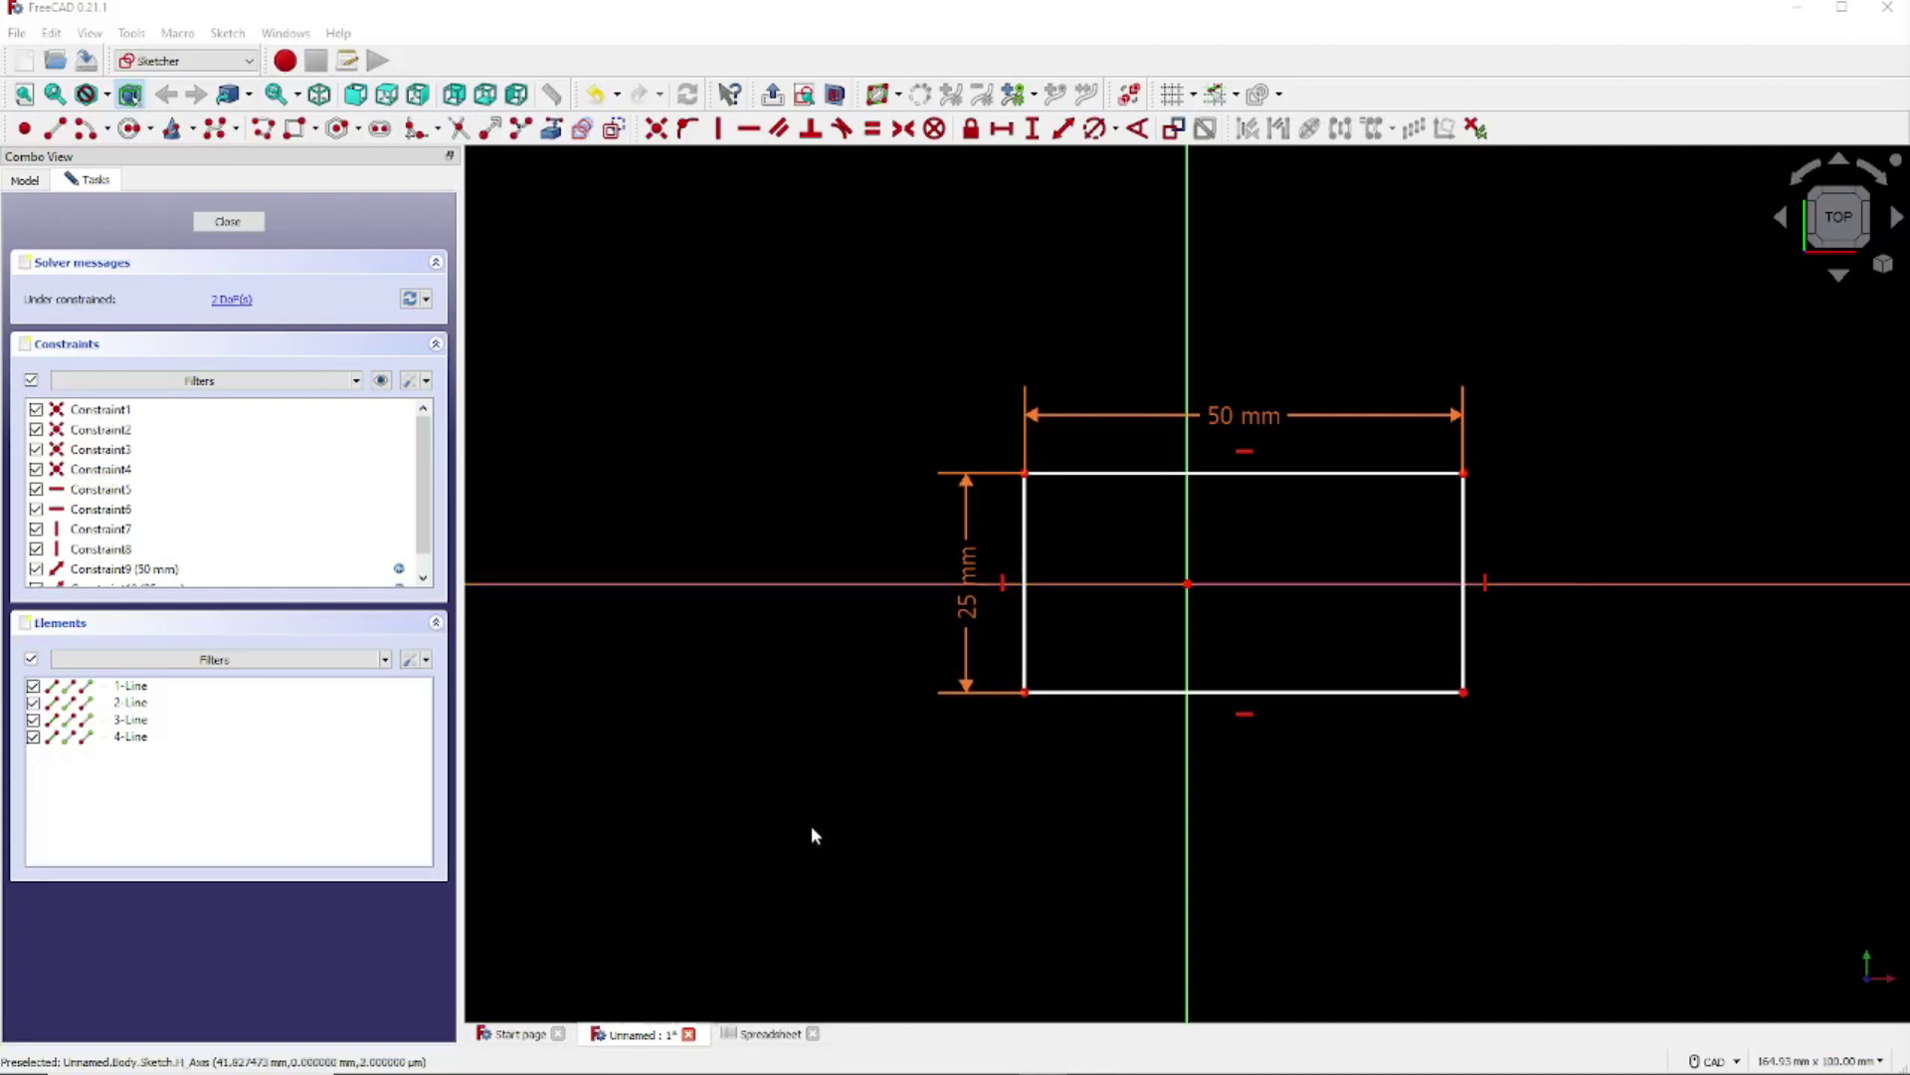
# Change the Panel Width value in cell B2 to 60
pyautogui.click(772, 1035)
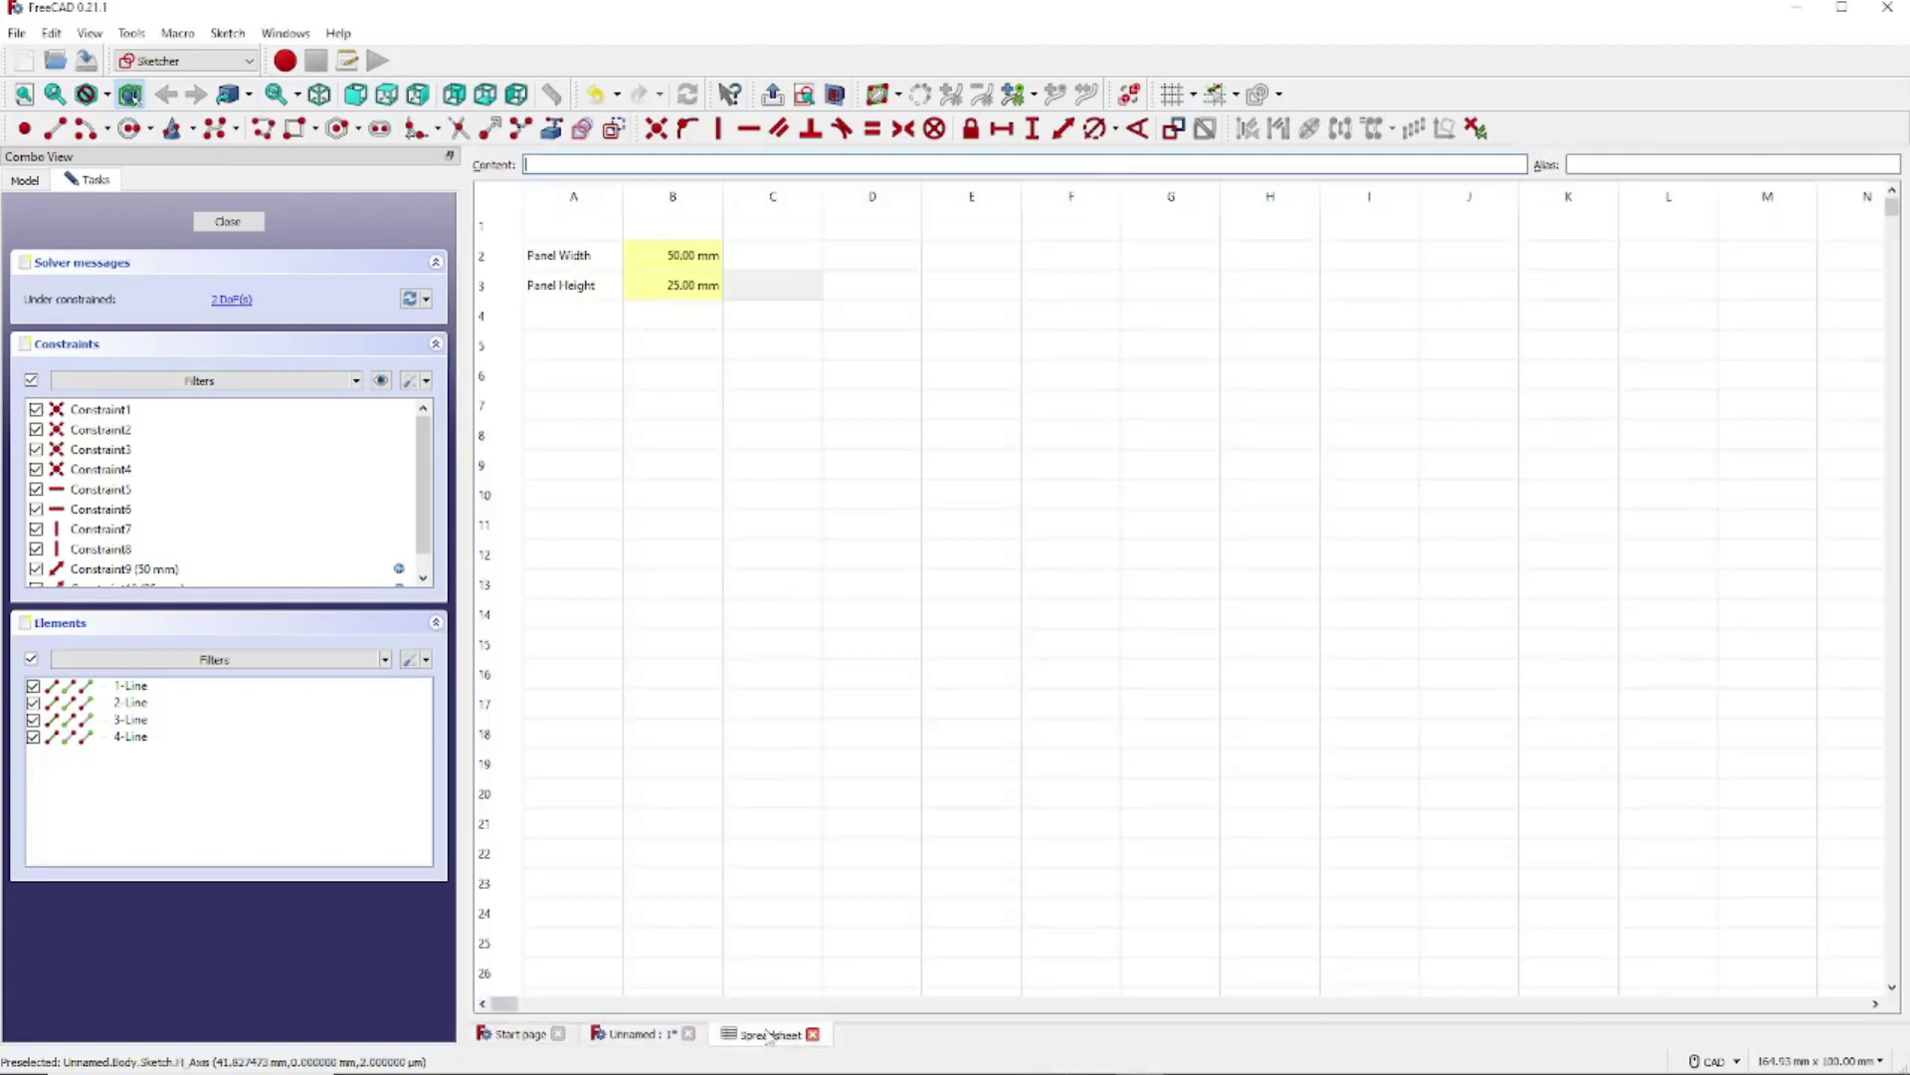
pyautogui.doubleClick(685, 259)
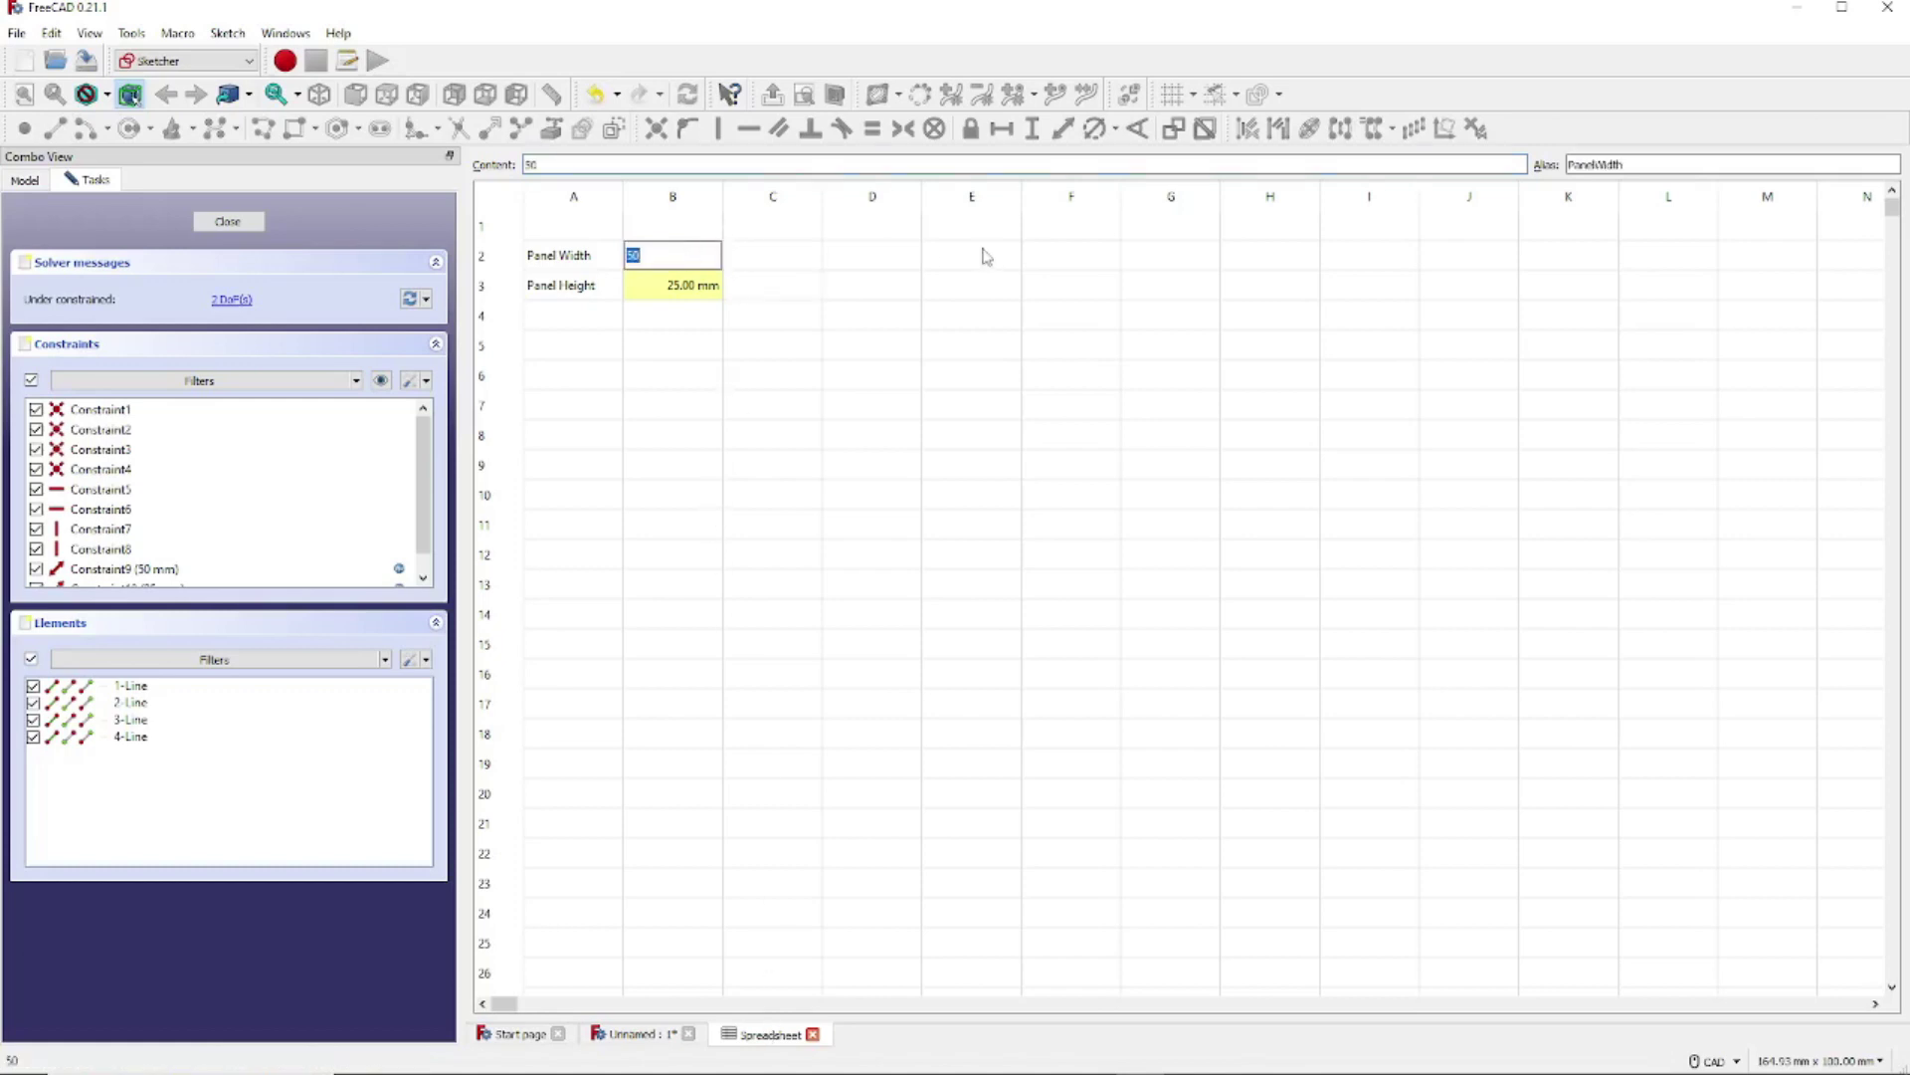
pyautogui.write('60')
pyautogui.press('Tab')
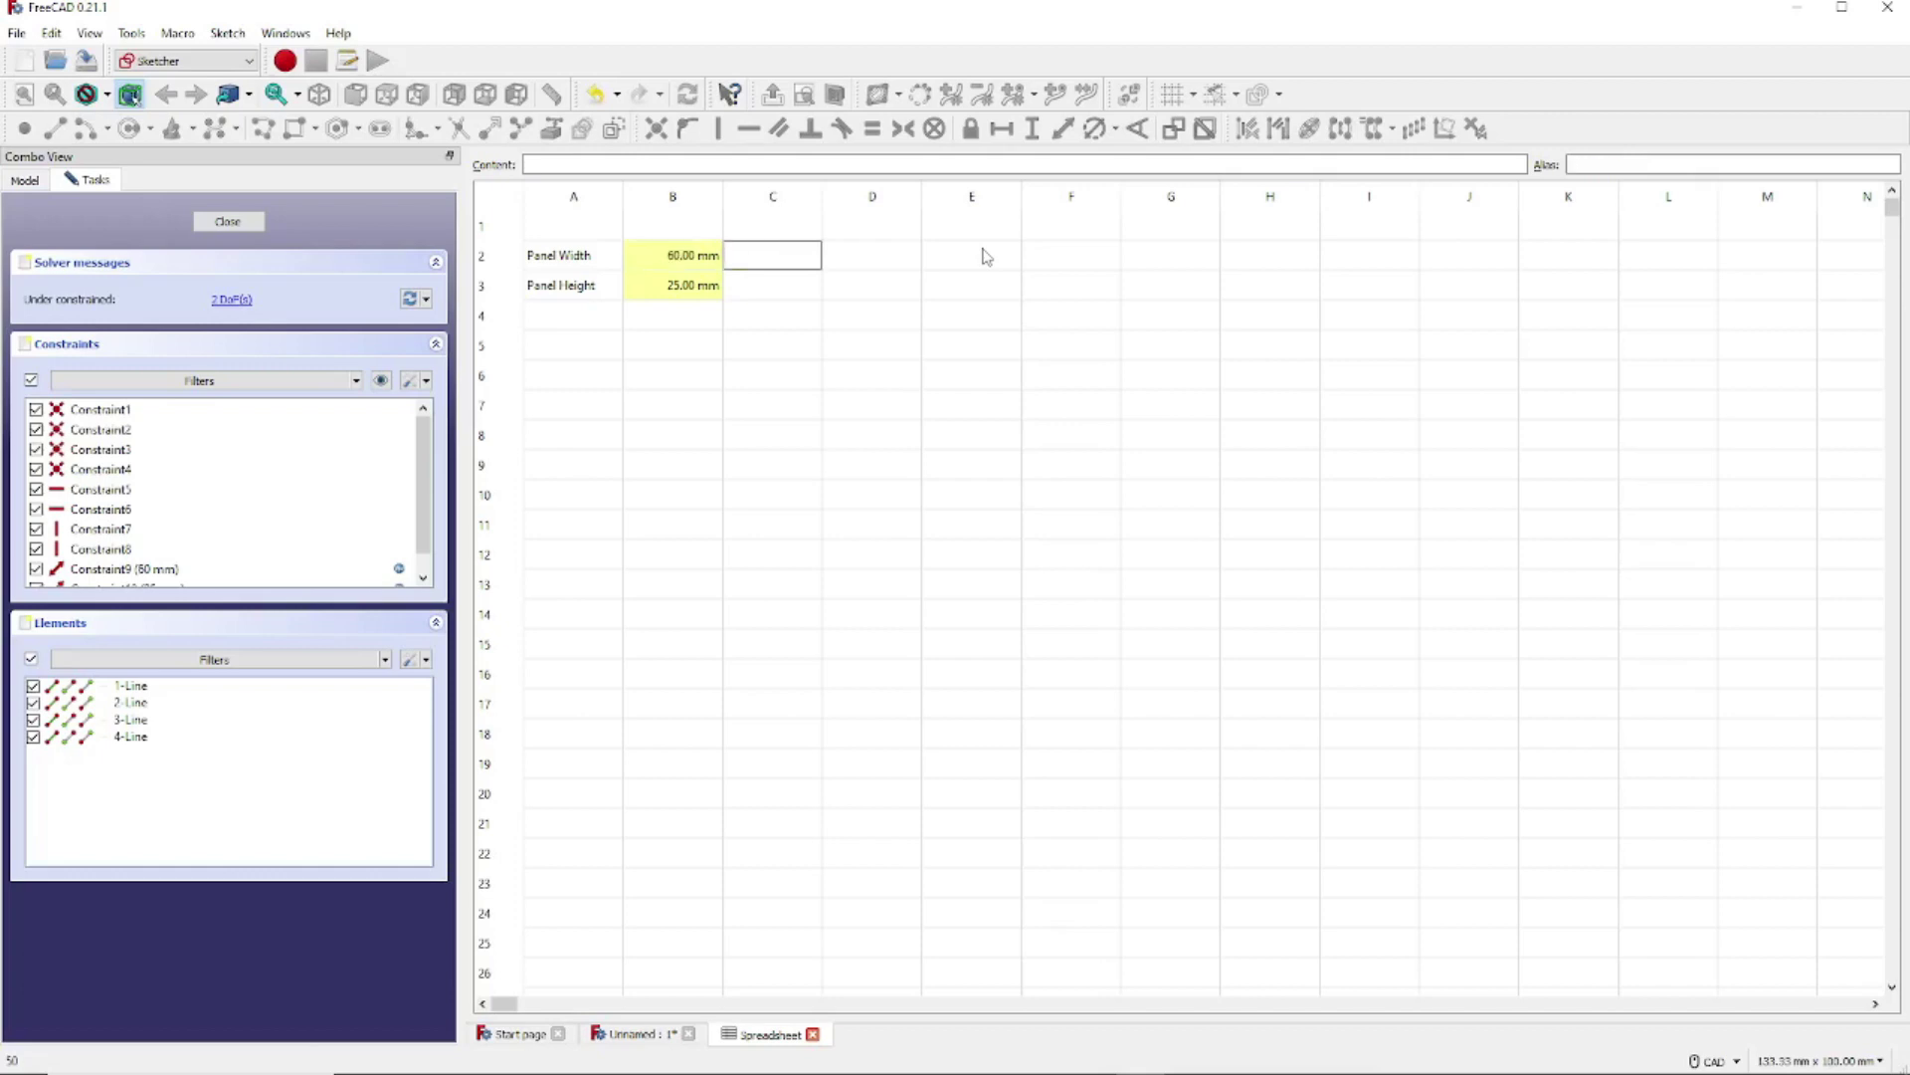
# Set cell B3 to the formula =PanelWidth / 2 and check it yields 30 mm
pyautogui.click(679, 294)
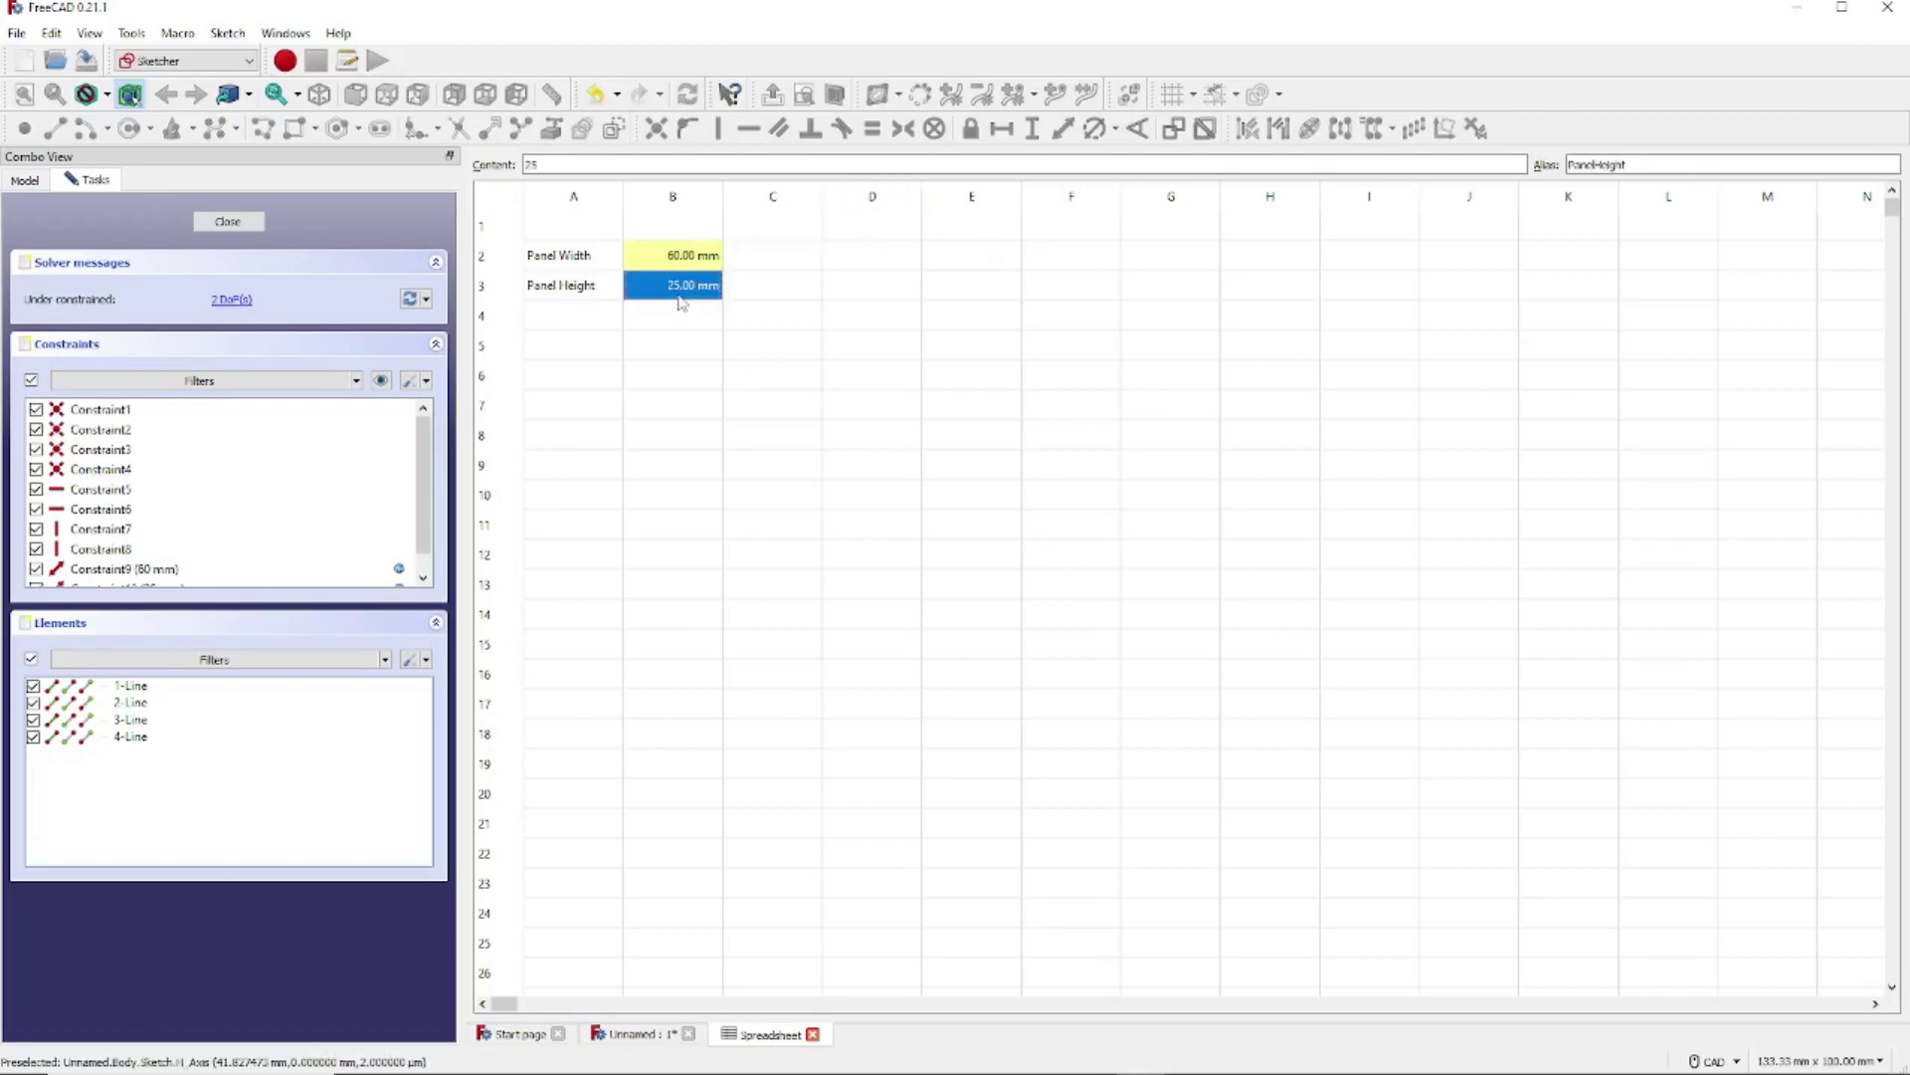
pyautogui.write('P')
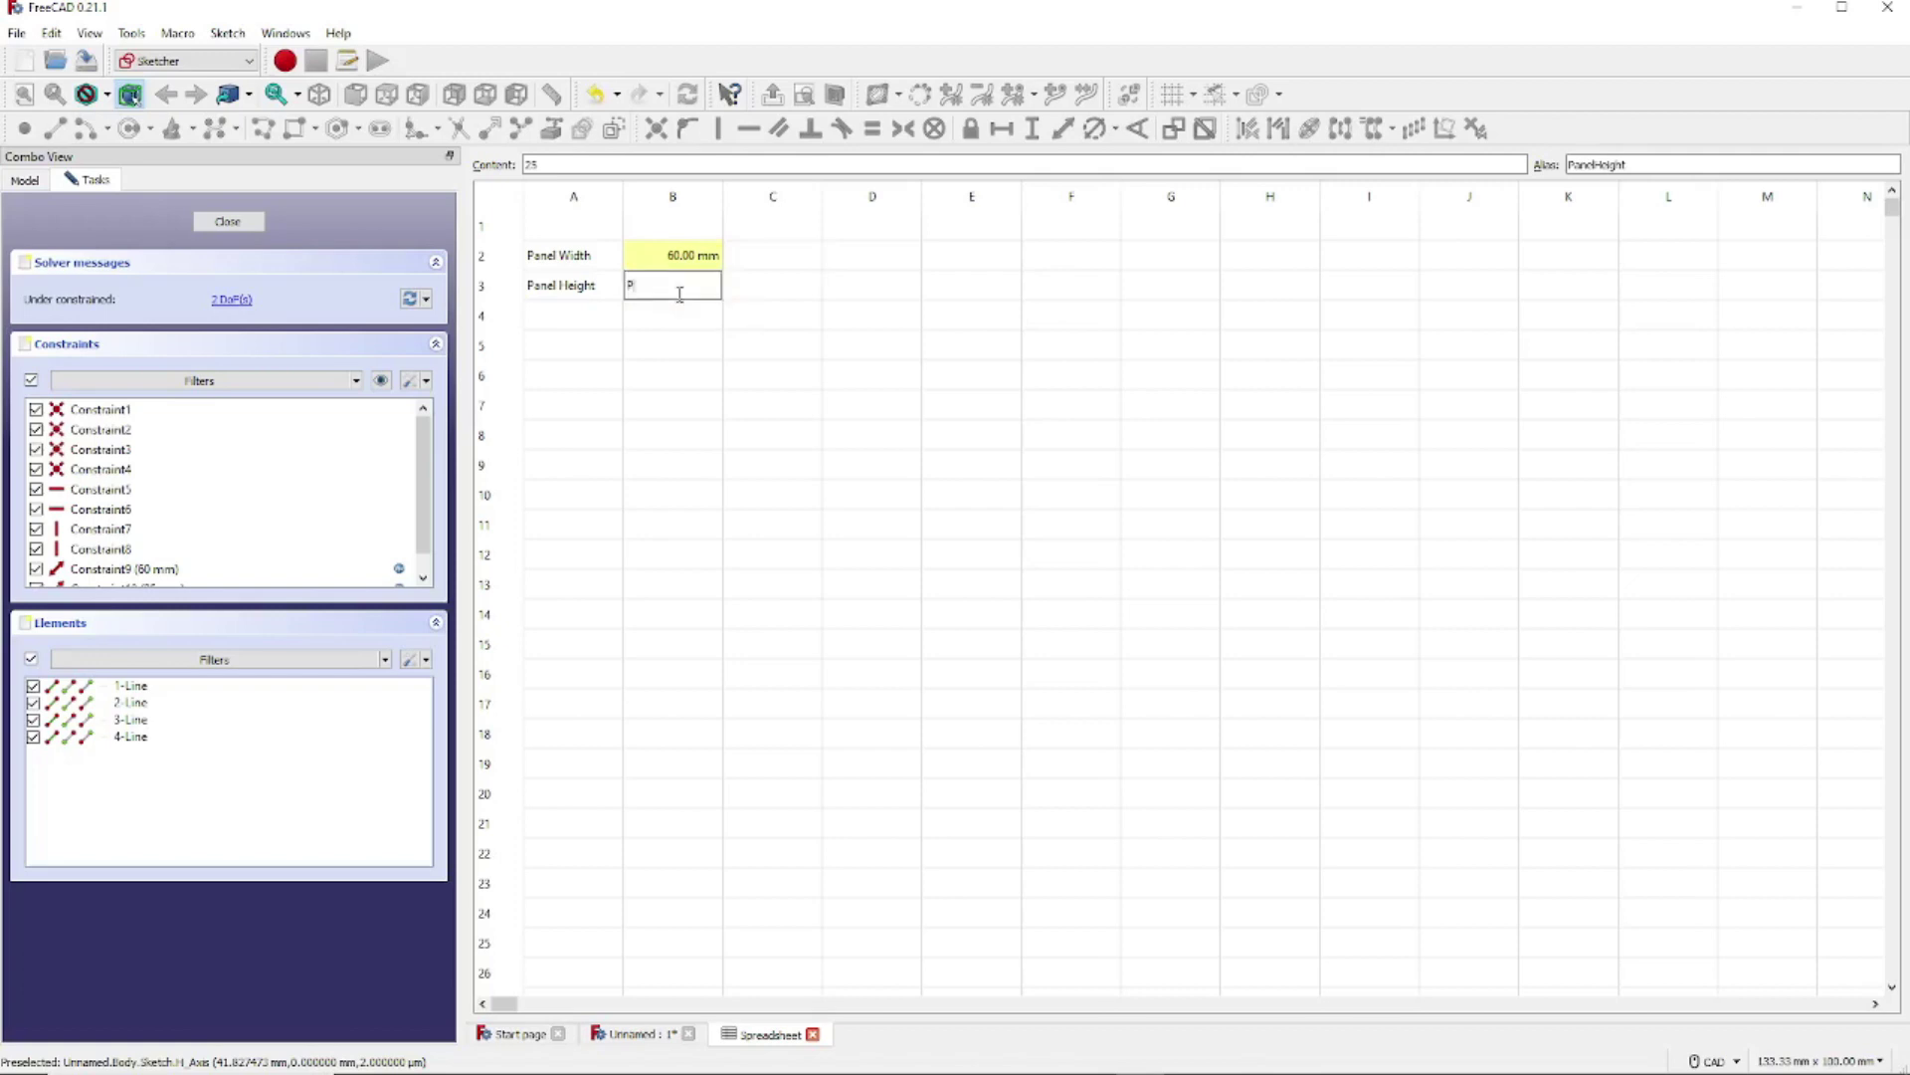
pyautogui.write('anelW')
pyautogui.write('idth')
pyautogui.write(' / 2')
pyautogui.write('=')
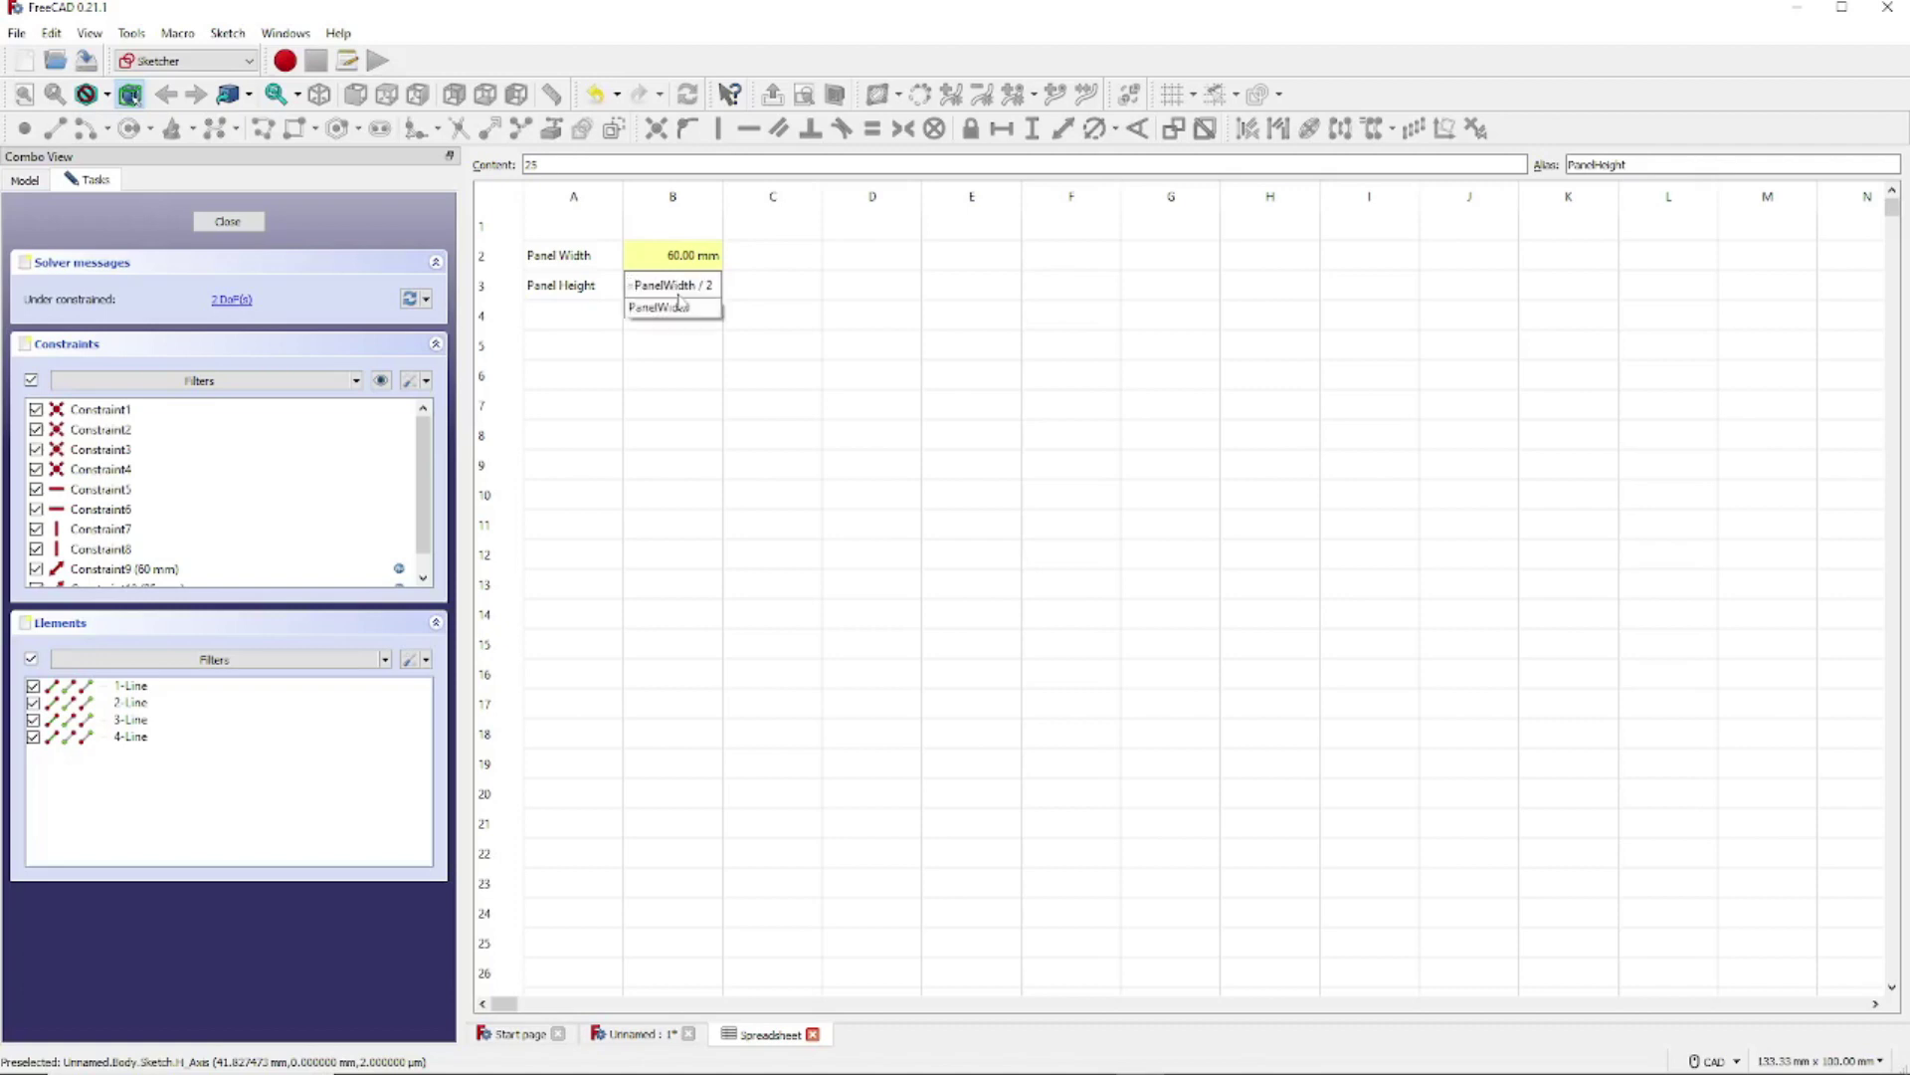
pyautogui.click(784, 288)
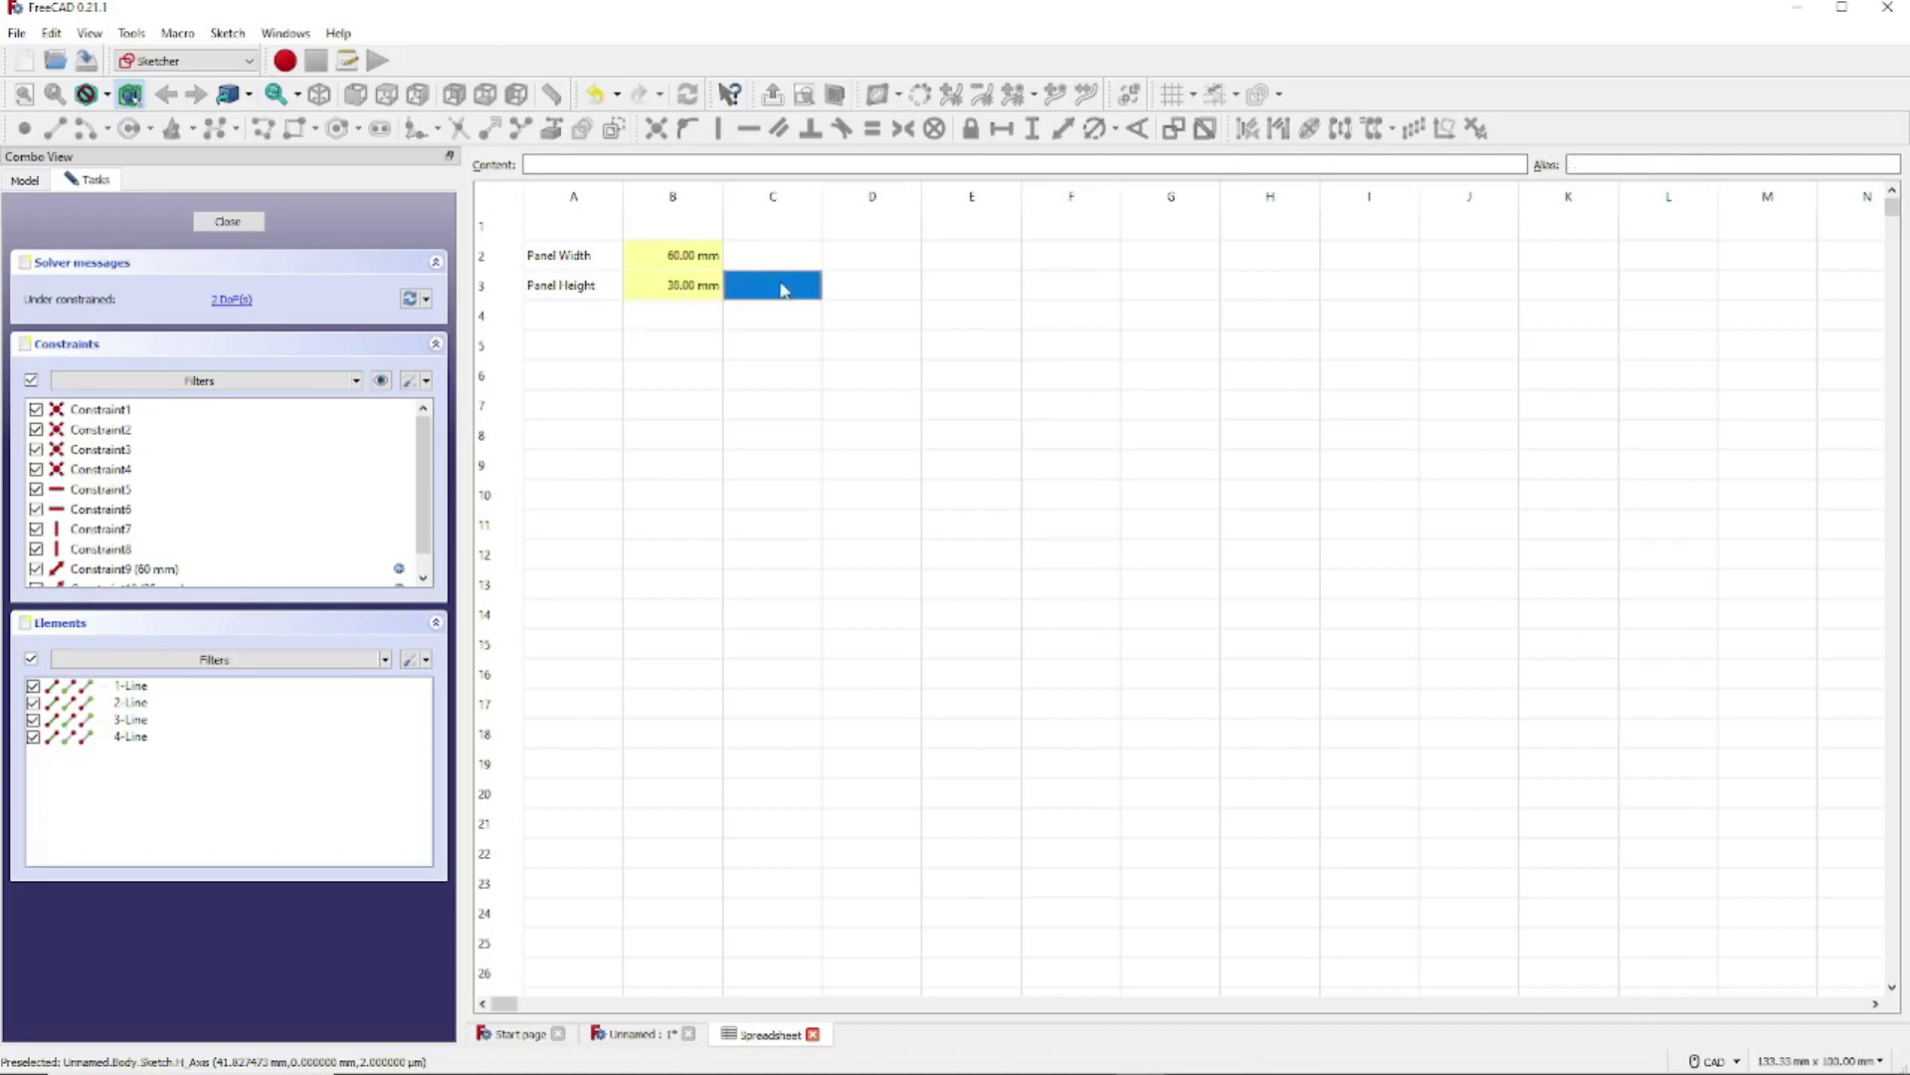
pyautogui.click(694, 295)
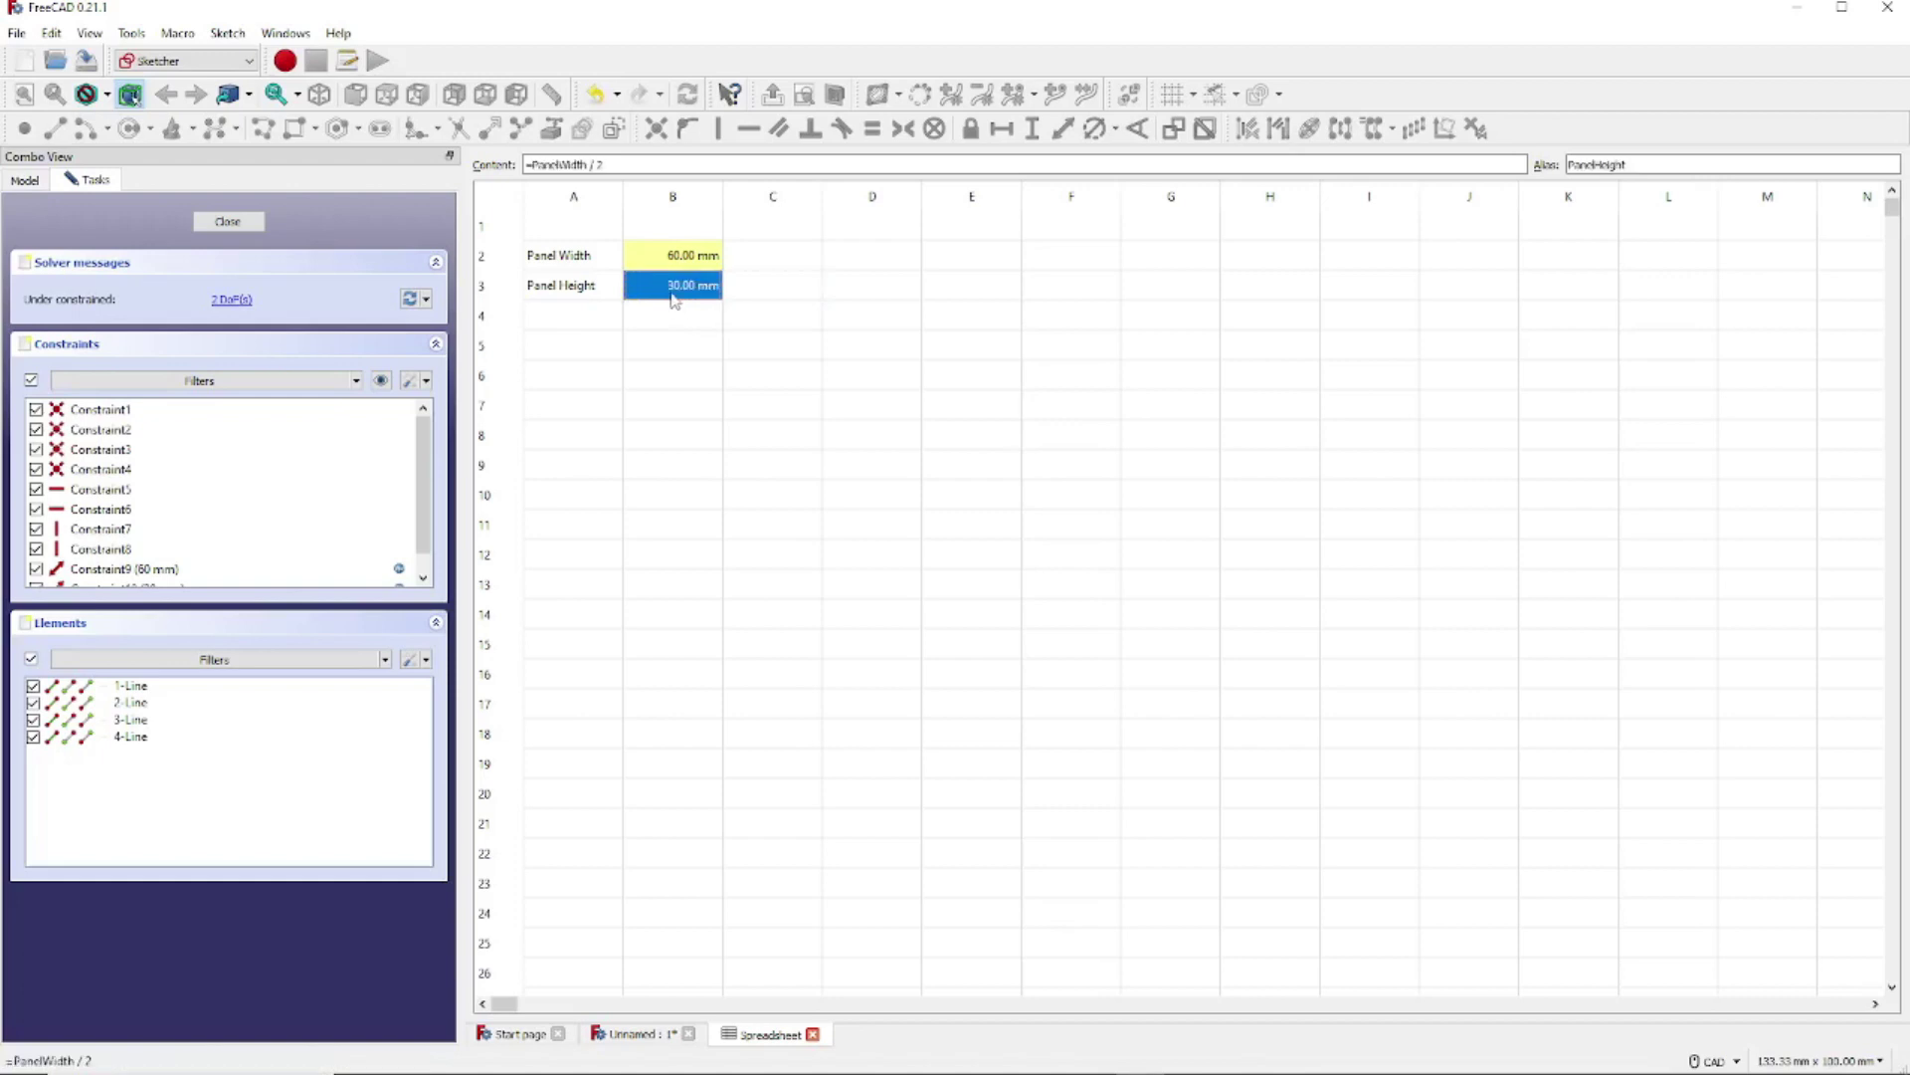
pyautogui.moveTo(652, 165); pyautogui.dragTo(519, 165)
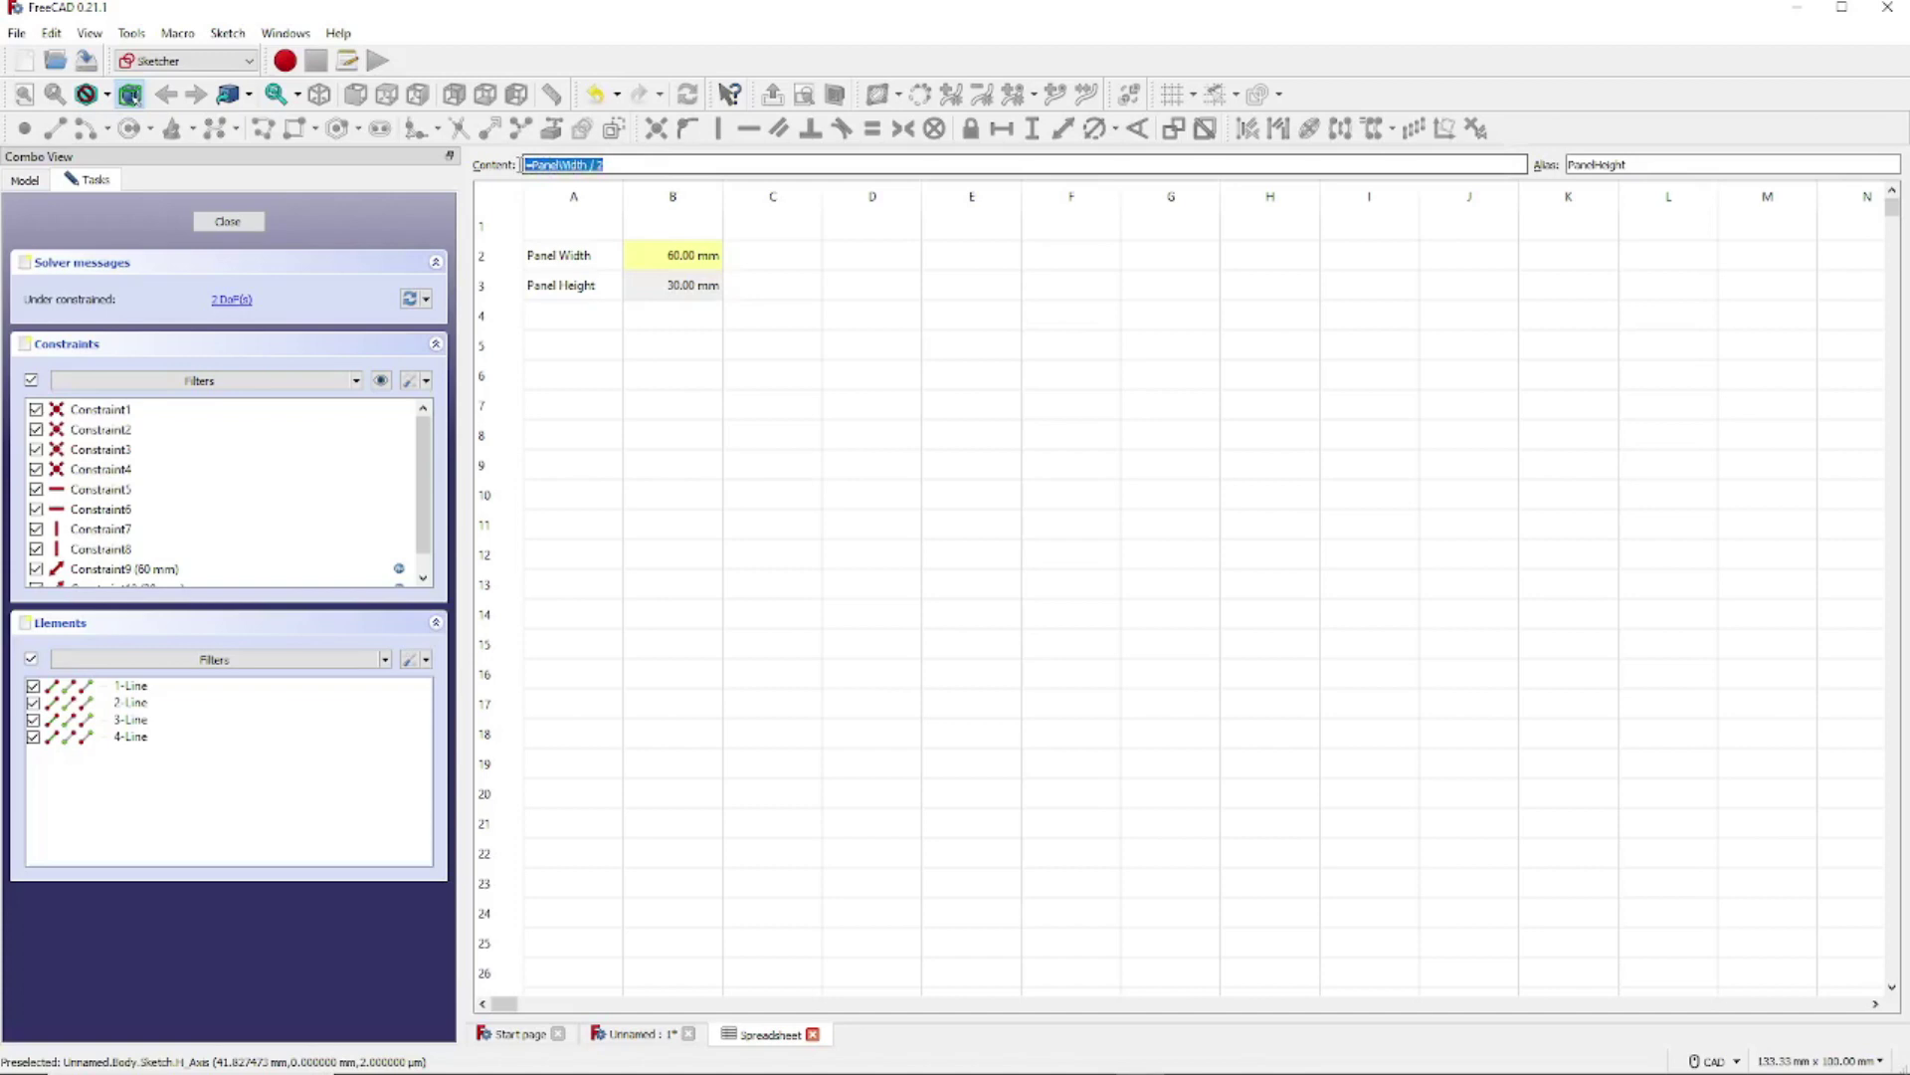
pyautogui.click(721, 535)
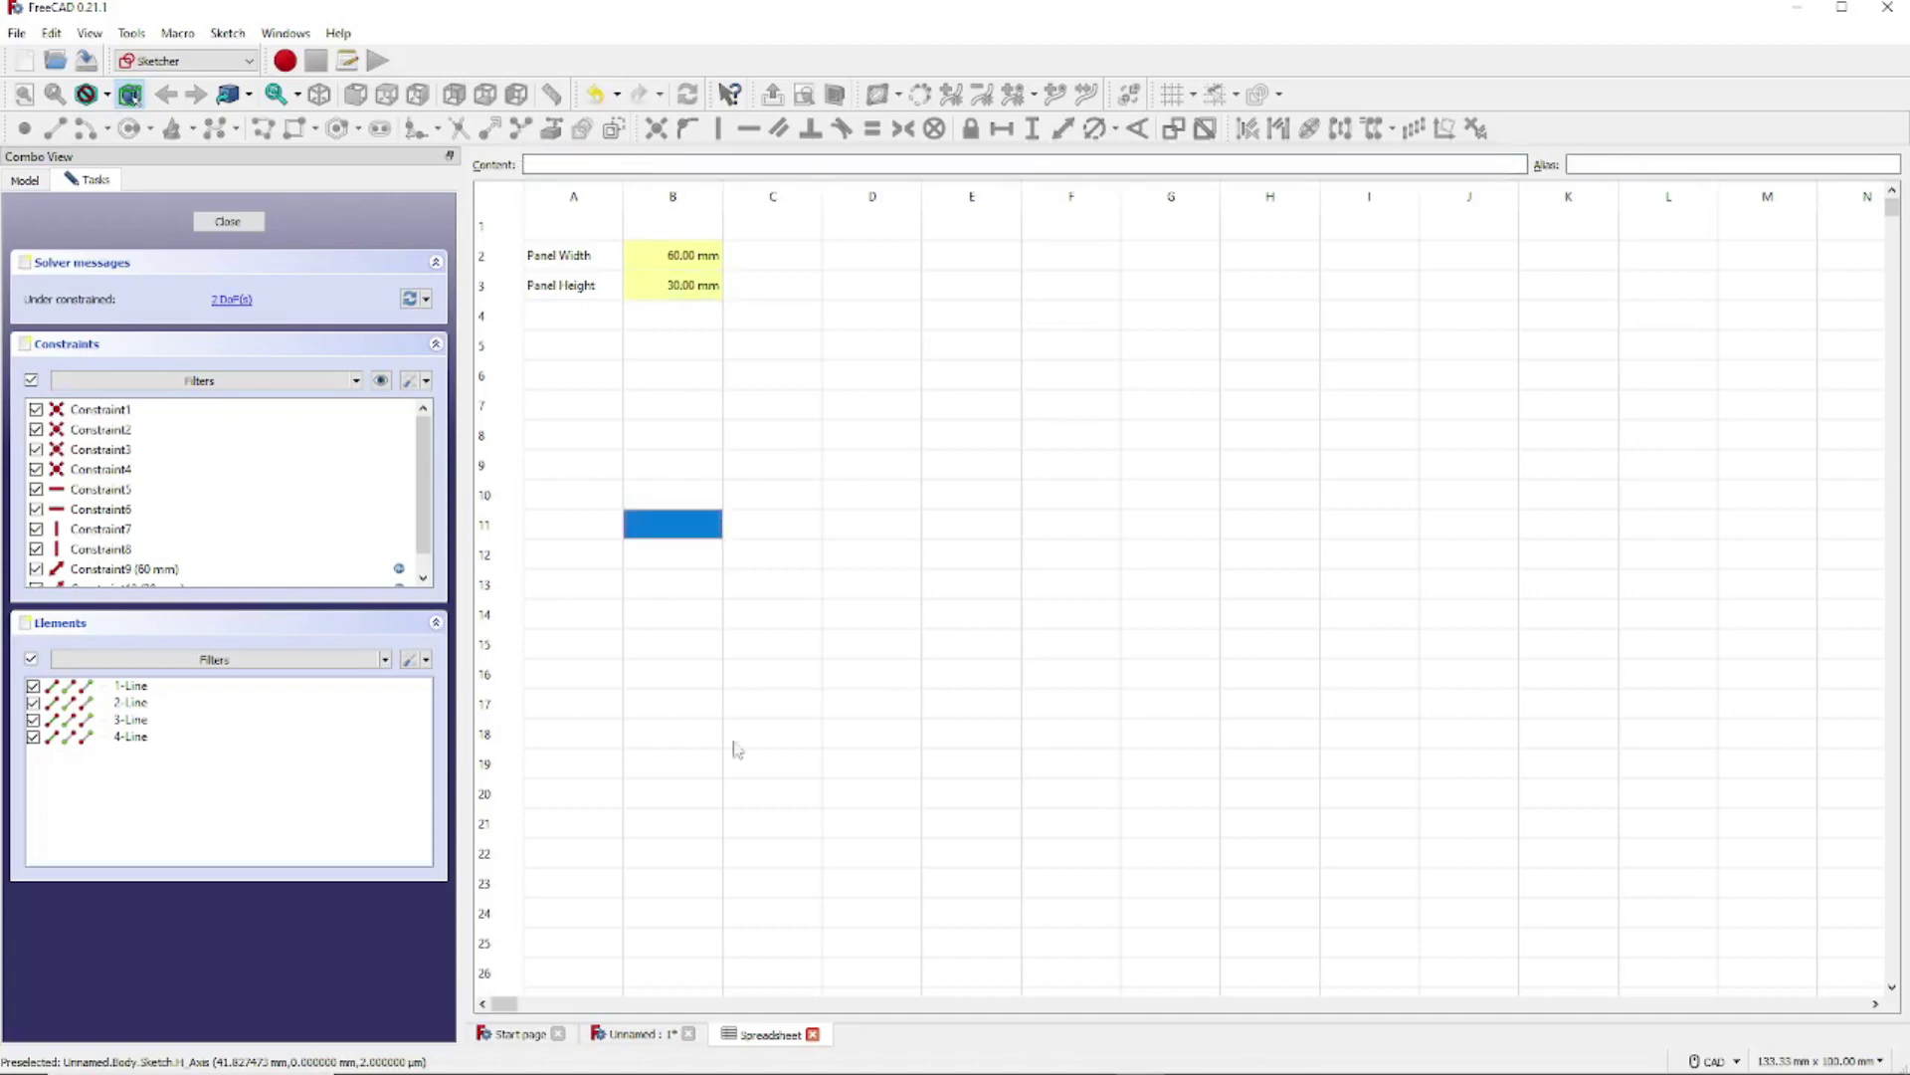
# Re-confirm the sketch's width dimension so the rectangle updates to 60 × 30 mm
pyautogui.click(638, 1037)
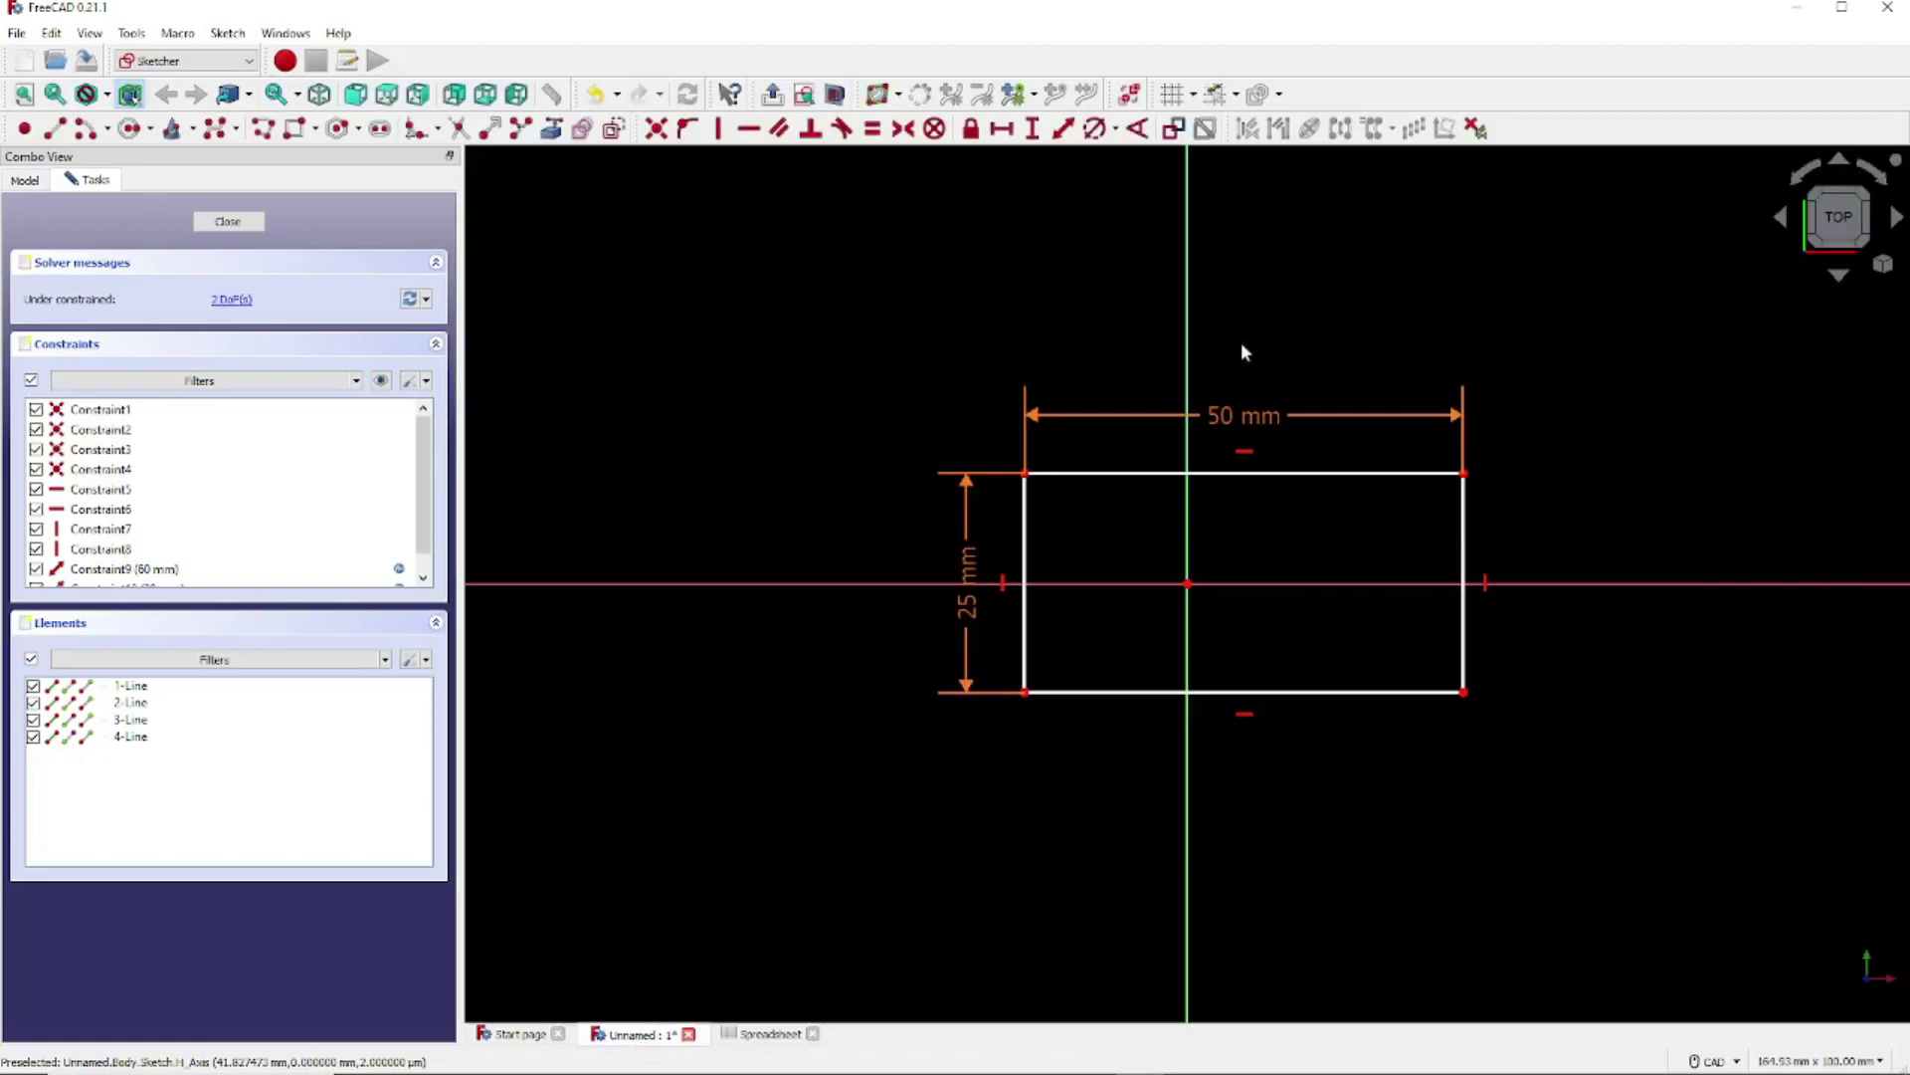
pyautogui.doubleClick(1250, 415)
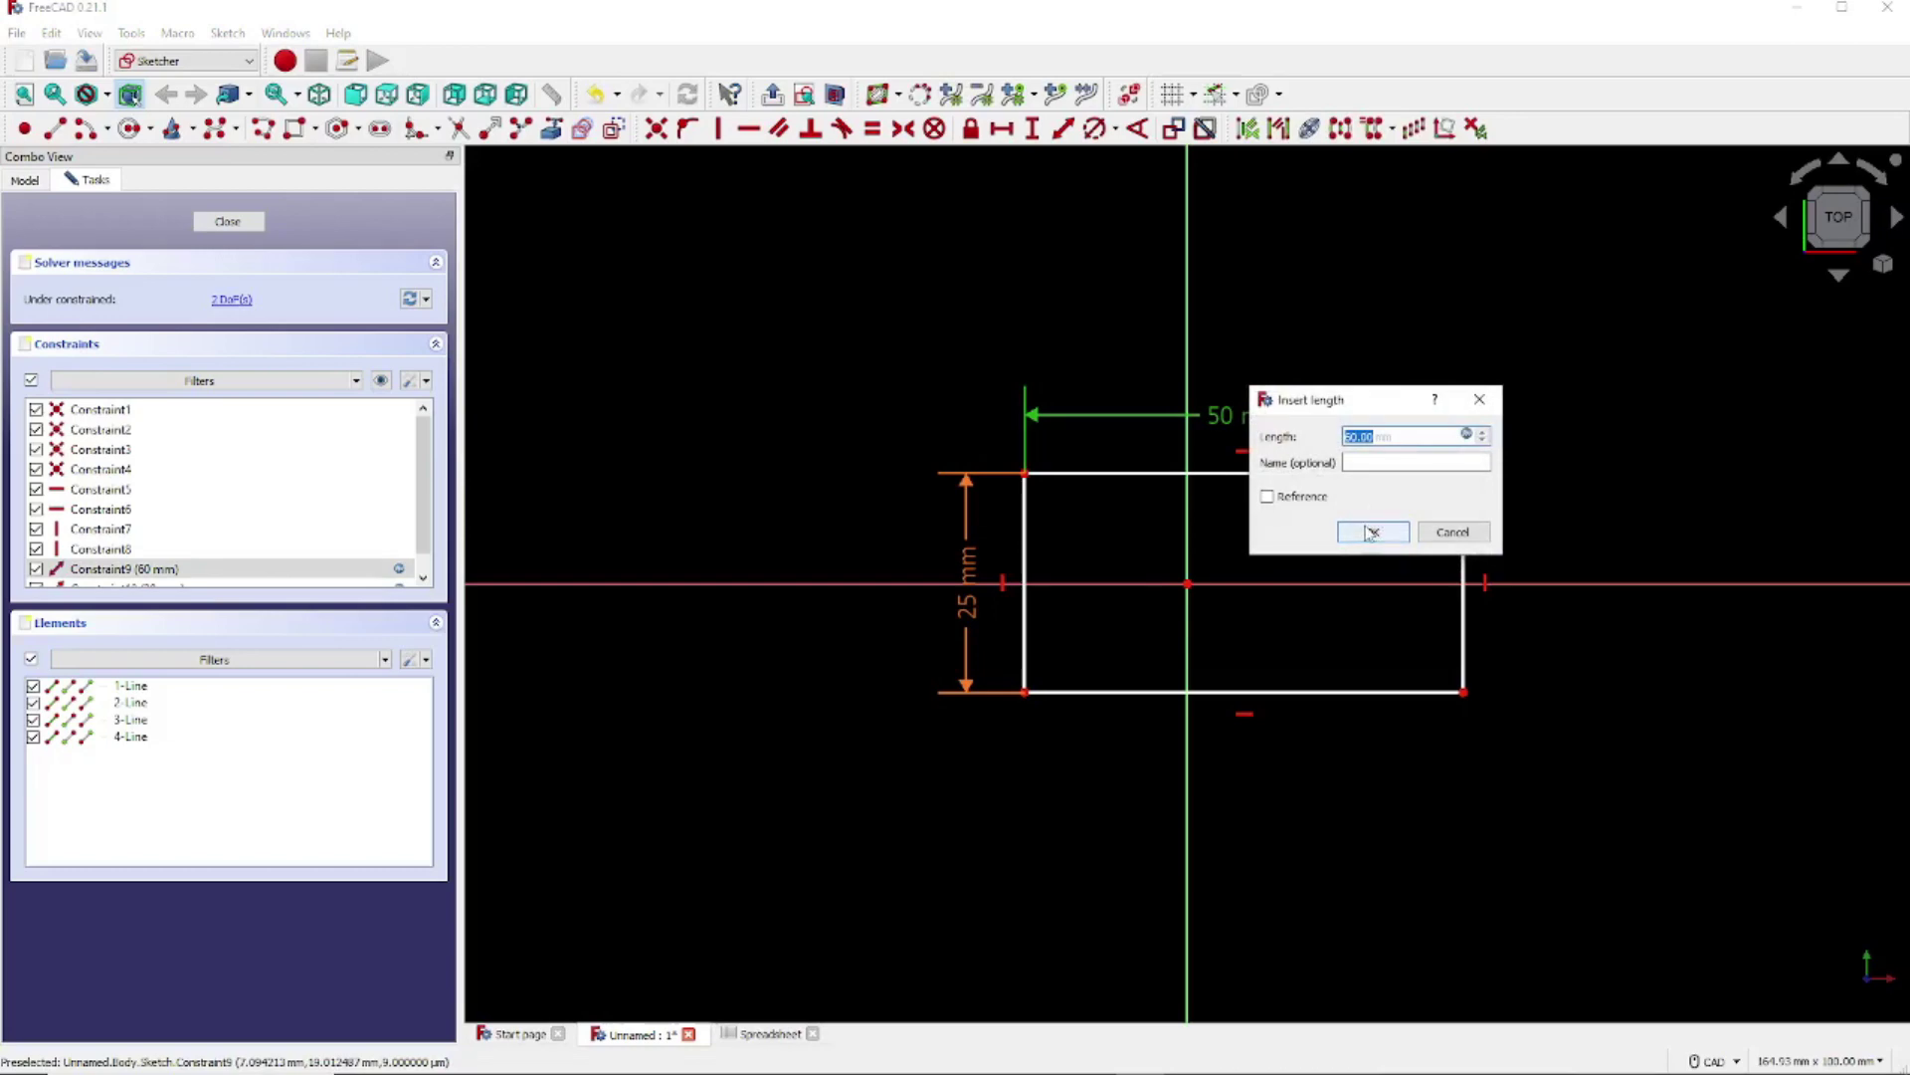
pyautogui.click(1368, 534)
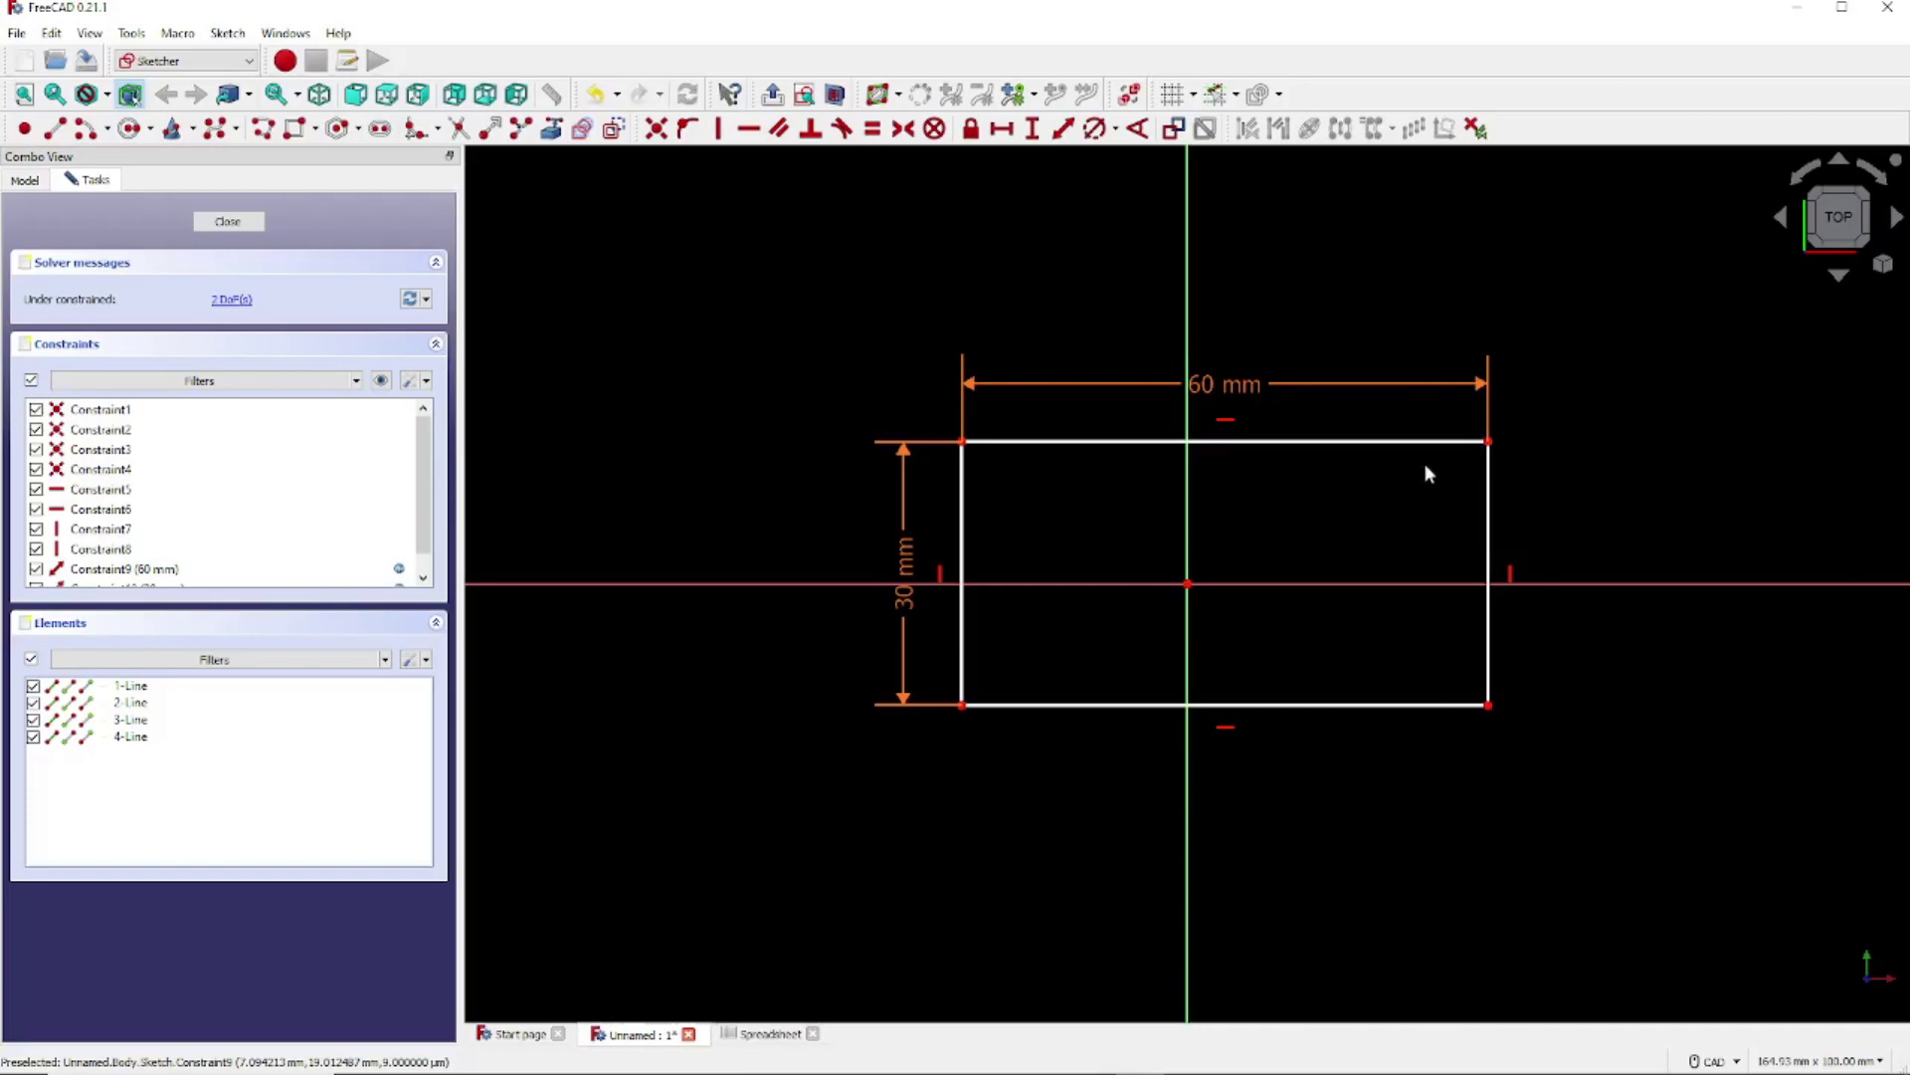